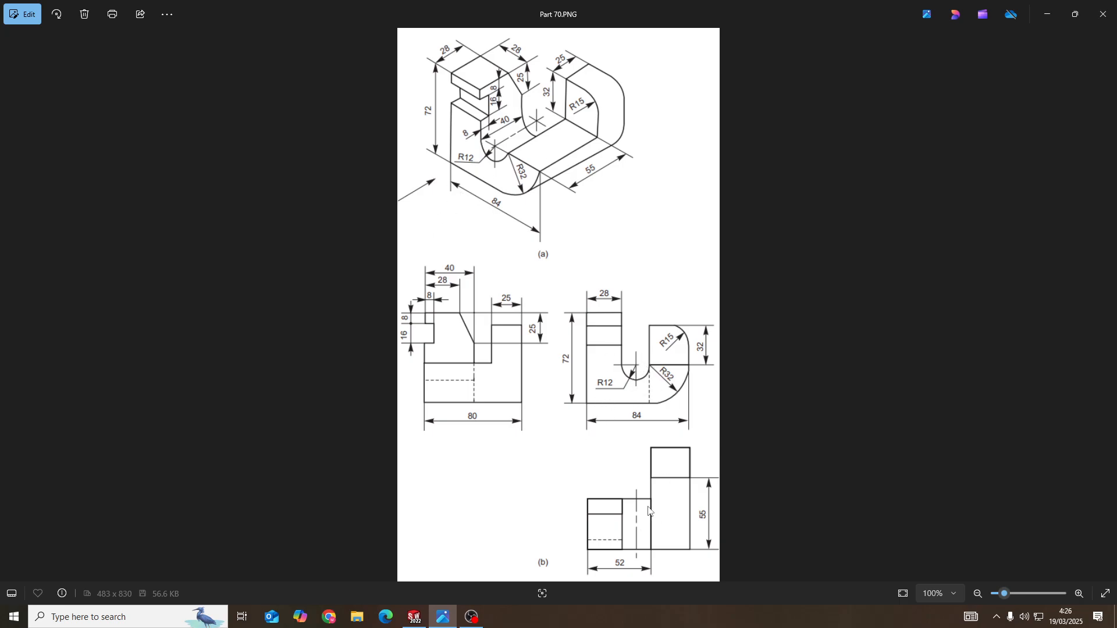
# Step: Switch to SOLIDWORKS, start a sketch on the Front Plane and set the document units to MMGS (millimeter, gram, second)
pyautogui.hotkey('alt', 'Tab')
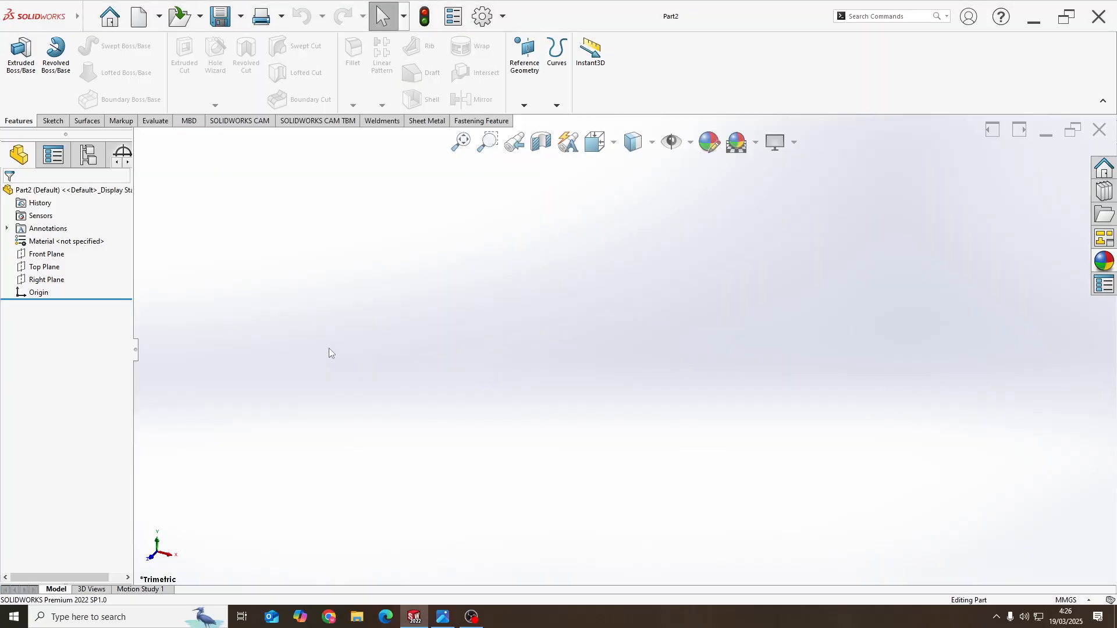
pyautogui.rightClick(37, 258)
pyautogui.click(43, 235)
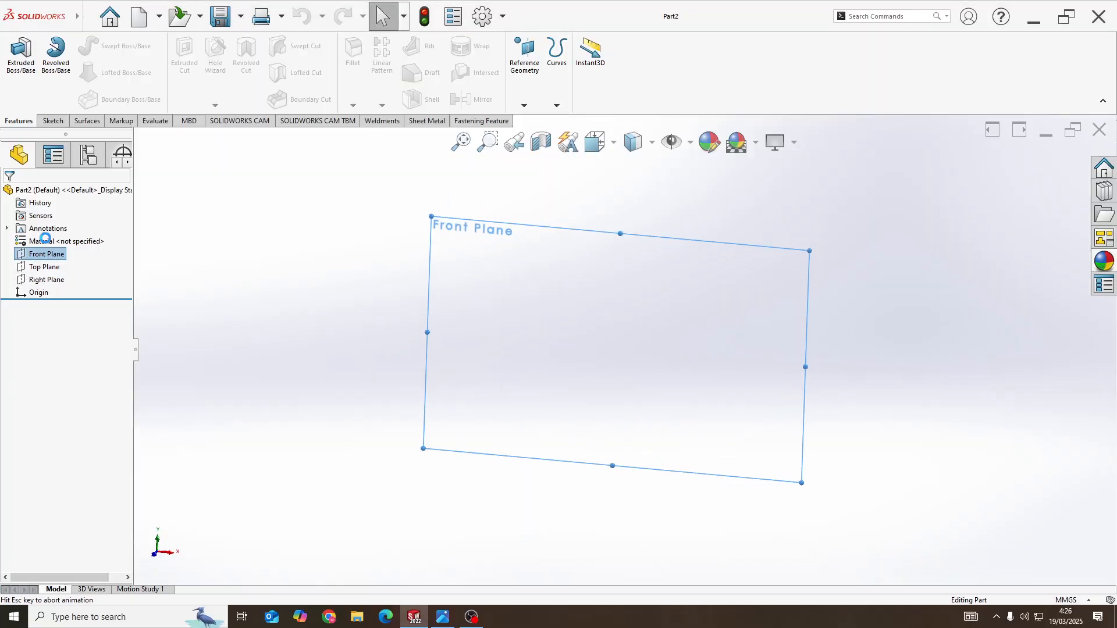
pyautogui.click(1082, 600)
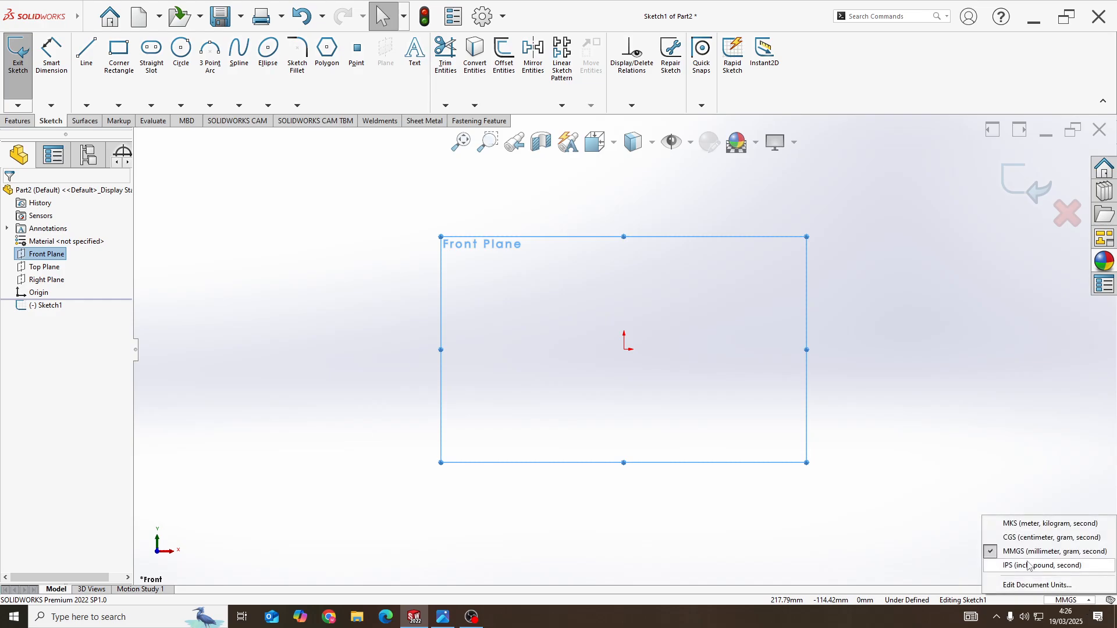
pyautogui.click(1024, 553)
# Step: Check the part drawing and sketch a center rectangle on the origin, about 42 mm wide and 99 mm high
pyautogui.hotkey('alt', 'Tab')
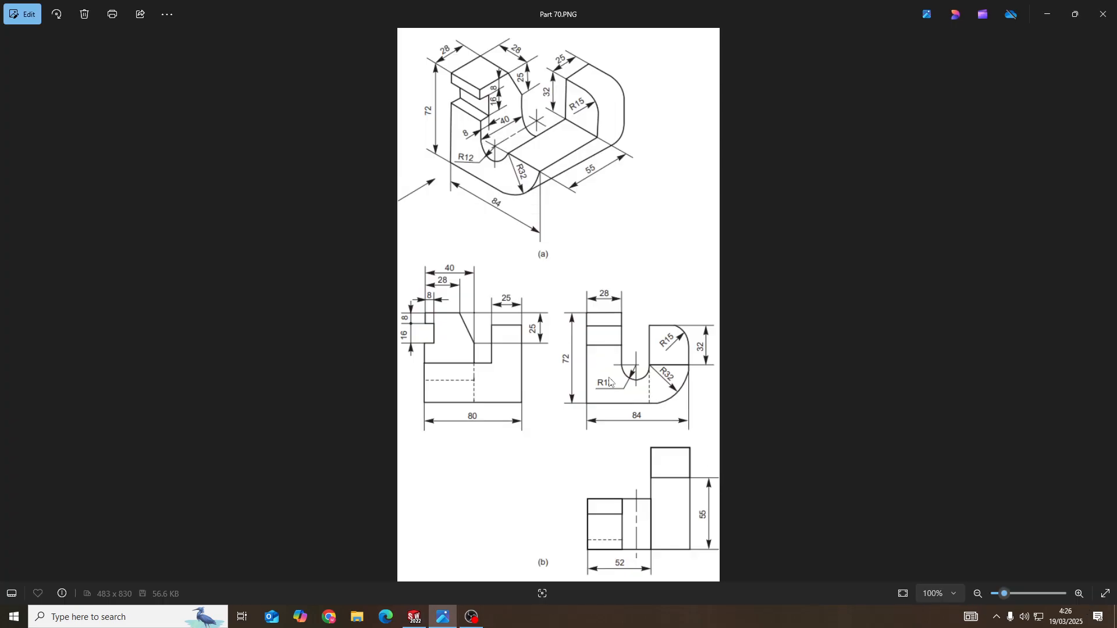
pyautogui.hotkey('alt', 'Tab')
pyautogui.click(118, 105)
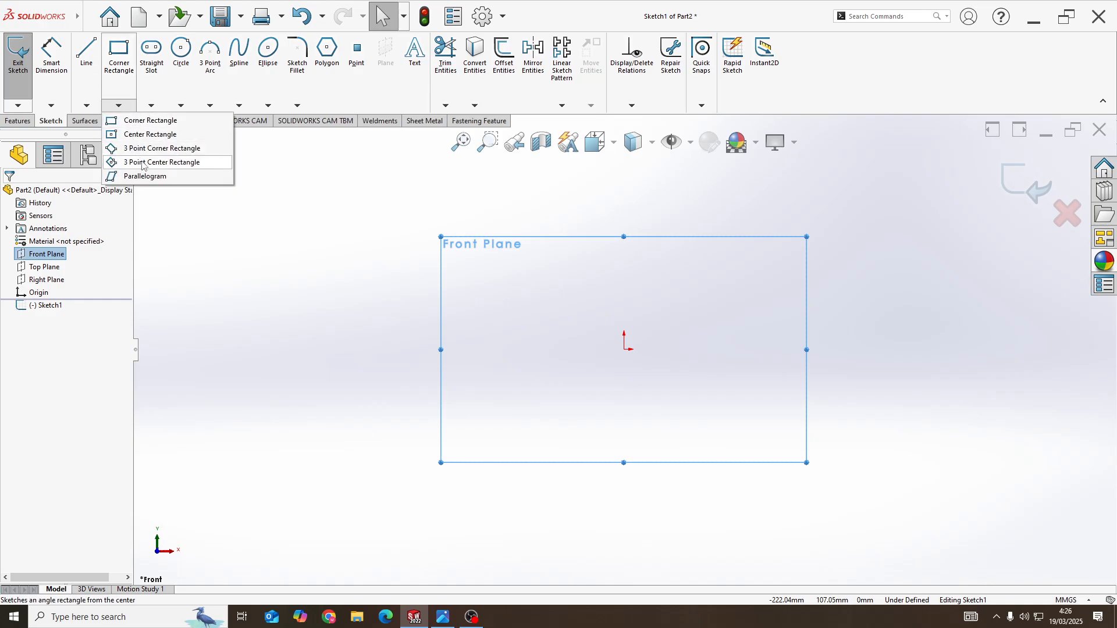
pyautogui.click(139, 134)
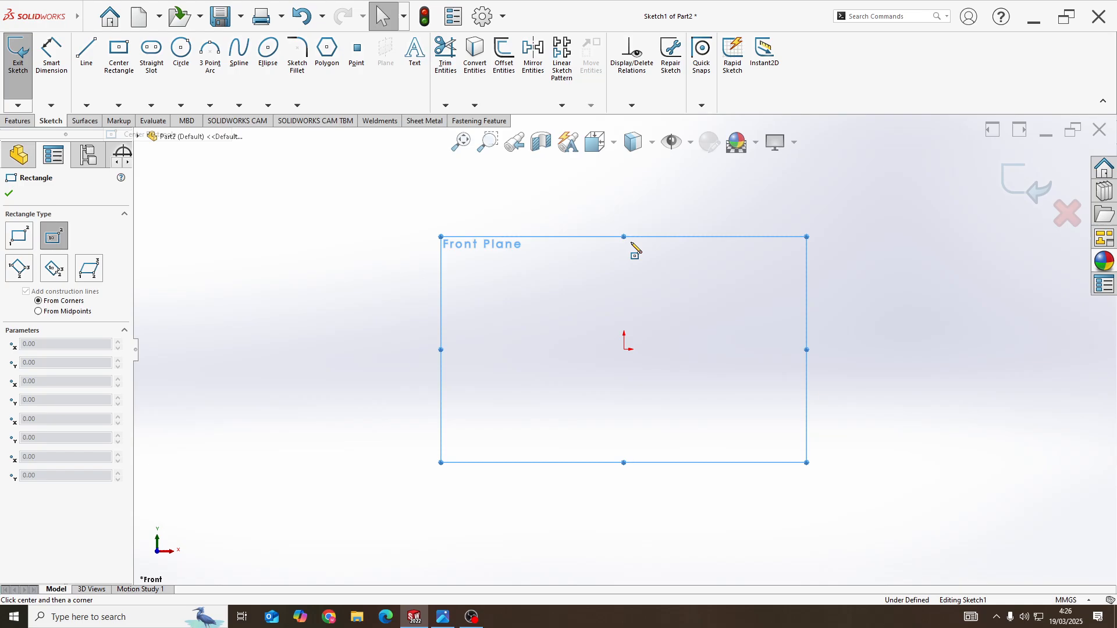
pyautogui.click(624, 350)
pyautogui.click(667, 450)
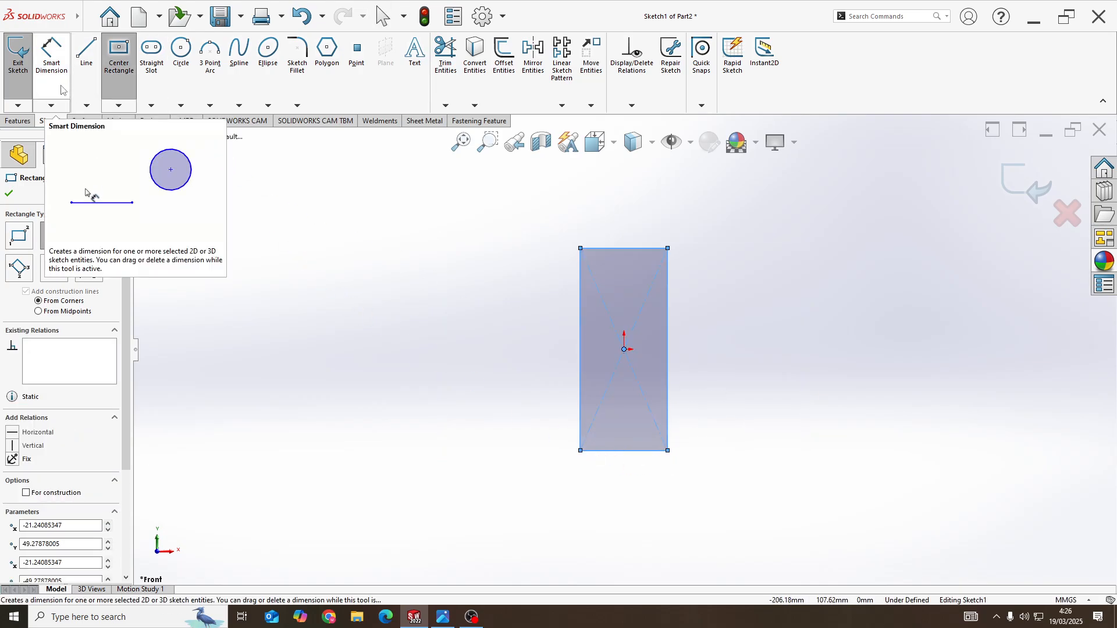
# Step: Draw connected lines from the rectangle's upper-left corner: about 82 mm left, 142 mm down and 124 mm right, ending below the rectangle's right side
pyautogui.click(86, 55)
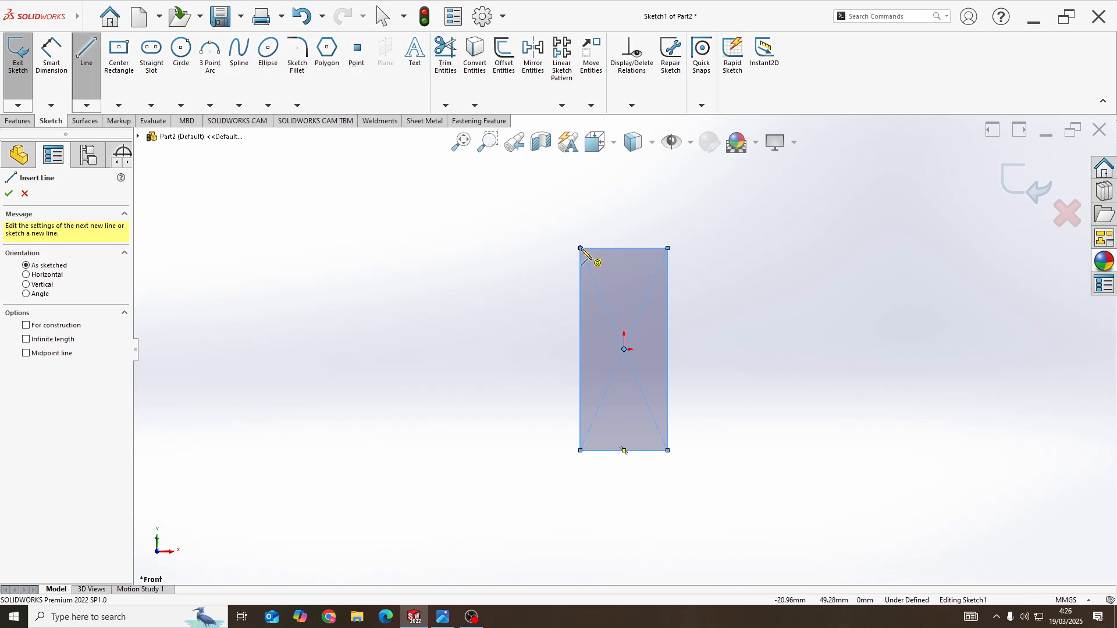
pyautogui.click(580, 249)
pyautogui.click(411, 249)
pyautogui.scroll(3, 436, 407)
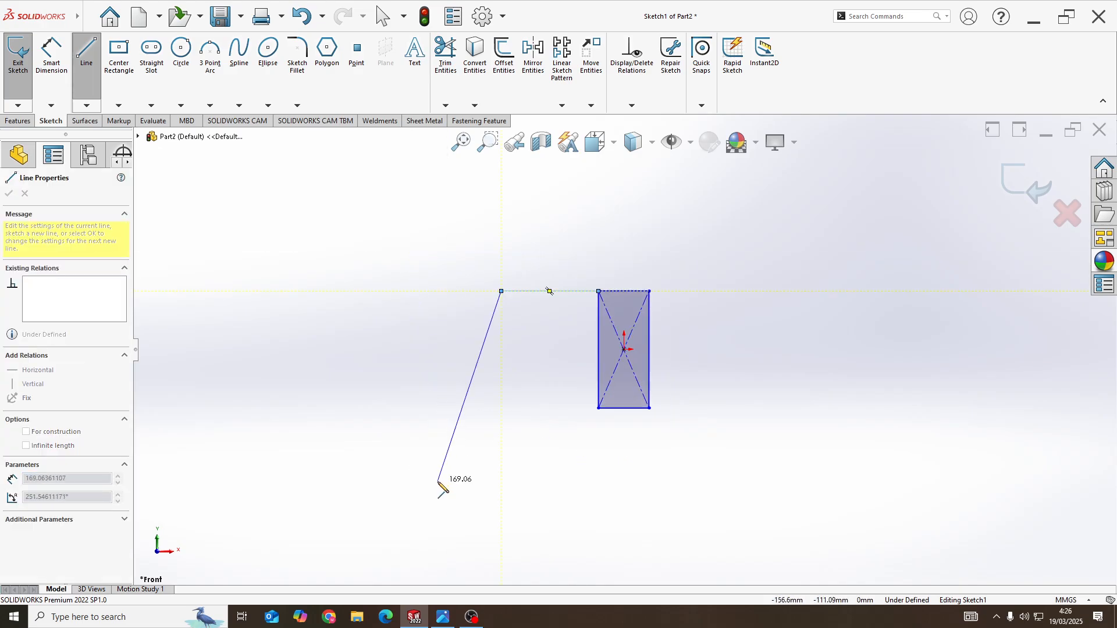
pyautogui.click(501, 460)
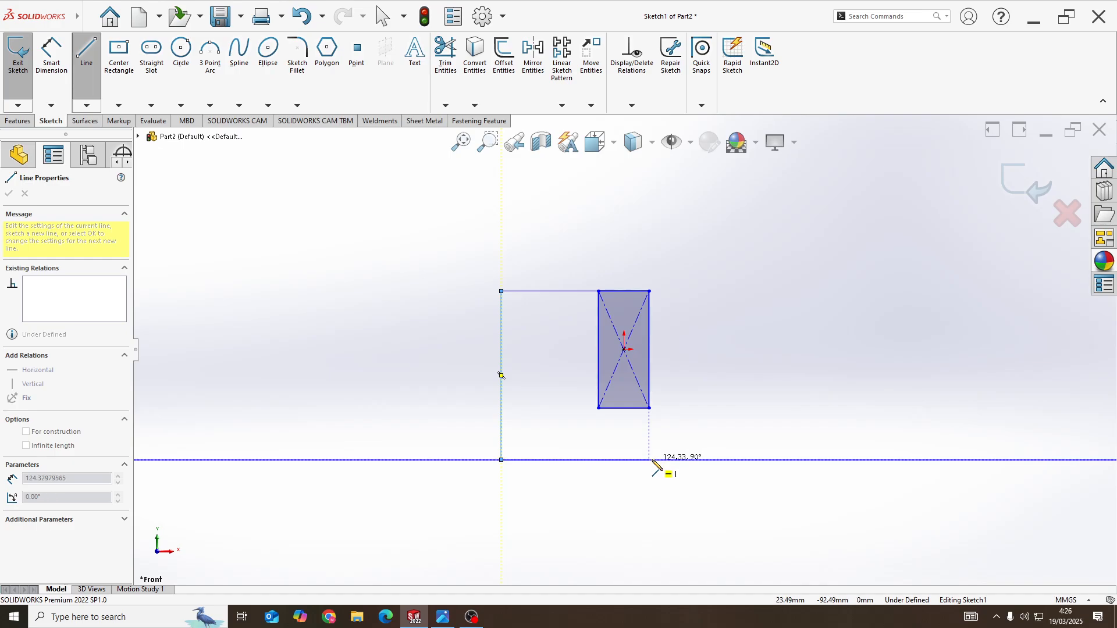
pyautogui.click(649, 460)
pyautogui.press('Escape')
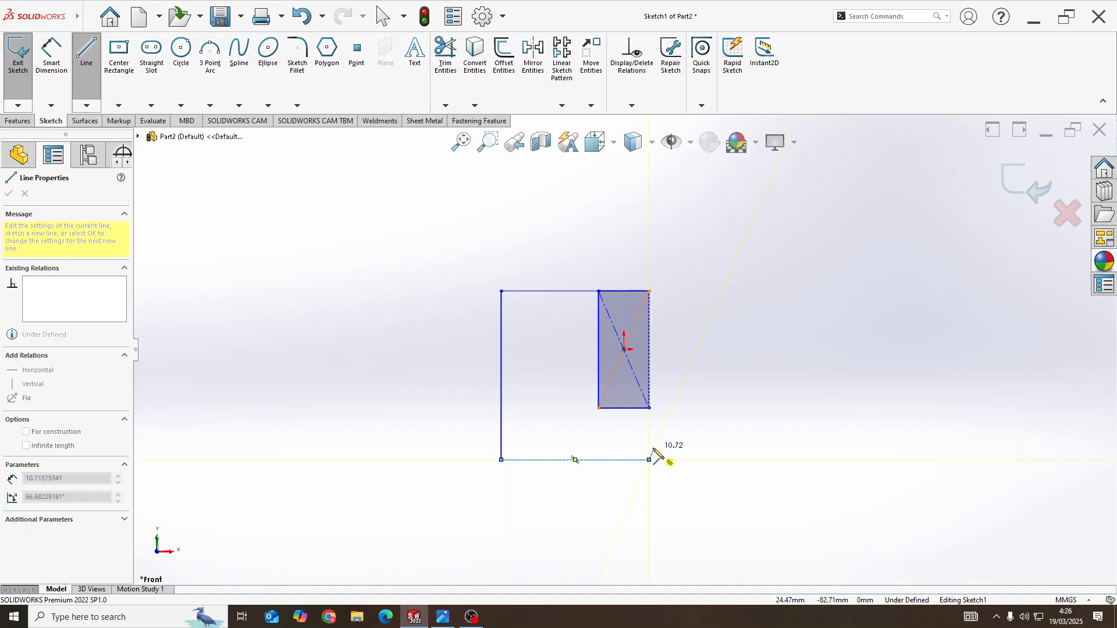
# Step: Trim away the rectangle's upper edge, right edge and diagonals, and align the lower edge's midpoint vertically with the origin
pyautogui.scroll(-2, 656, 441)
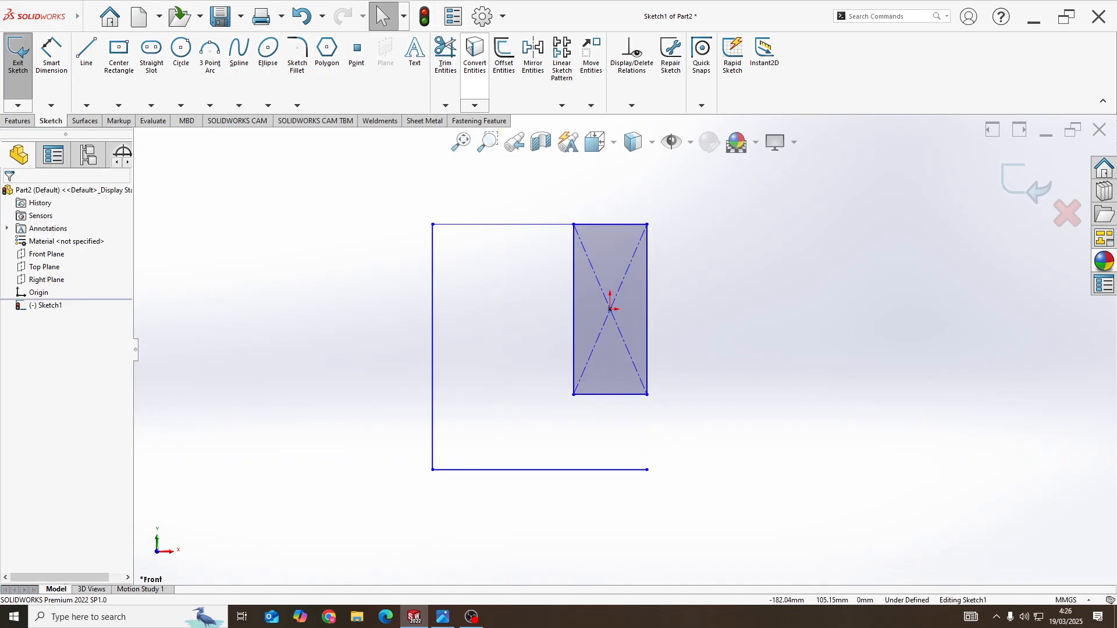
pyautogui.click(446, 58)
pyautogui.moveTo(609, 205)
pyautogui.mouseDown()
pyautogui.moveTo(609, 227)
pyautogui.moveTo(650, 285)
pyautogui.moveTo(636, 329)
pyautogui.moveTo(601, 306)
pyautogui.mouseUp()
pyautogui.press('Escape')
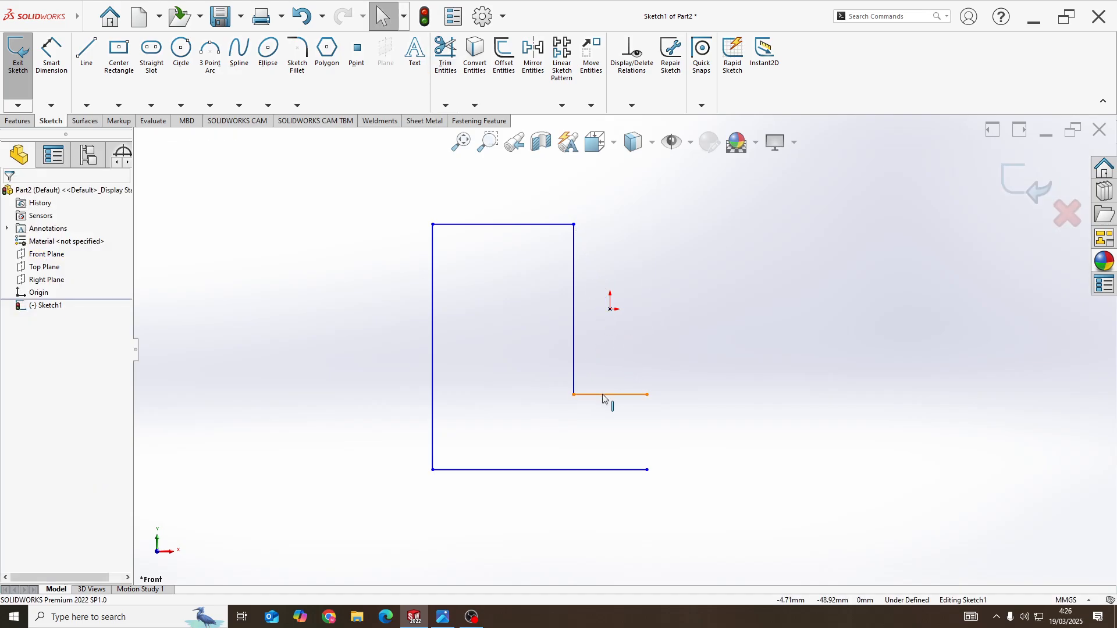
pyautogui.click(610, 394)
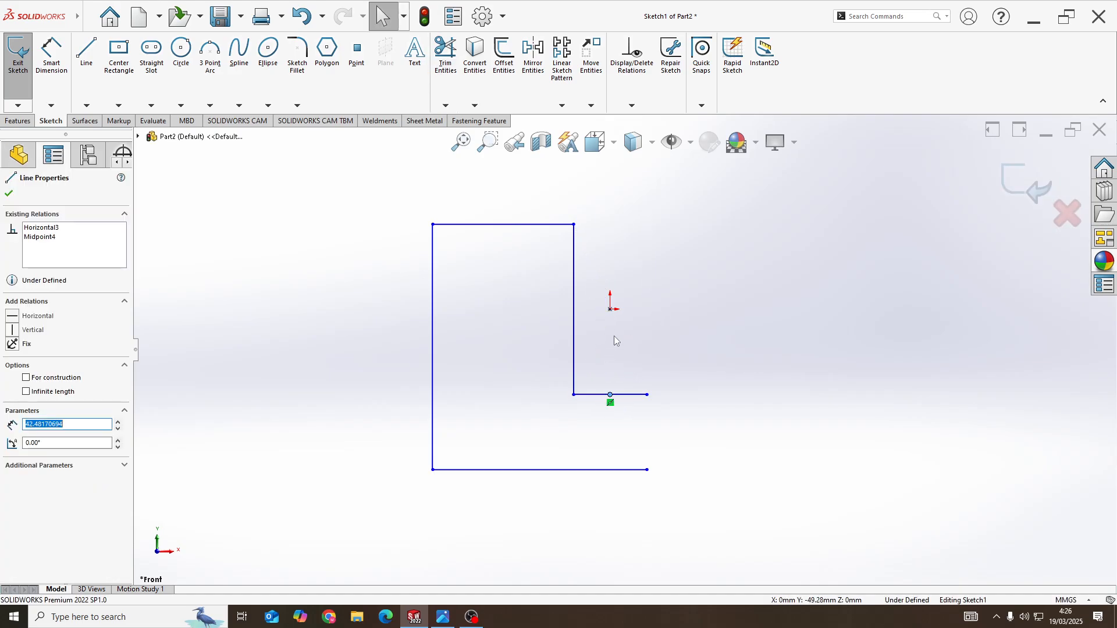
pyautogui.keyDown('ctrl'); pyautogui.click(610, 309); pyautogui.keyUp('ctrl')
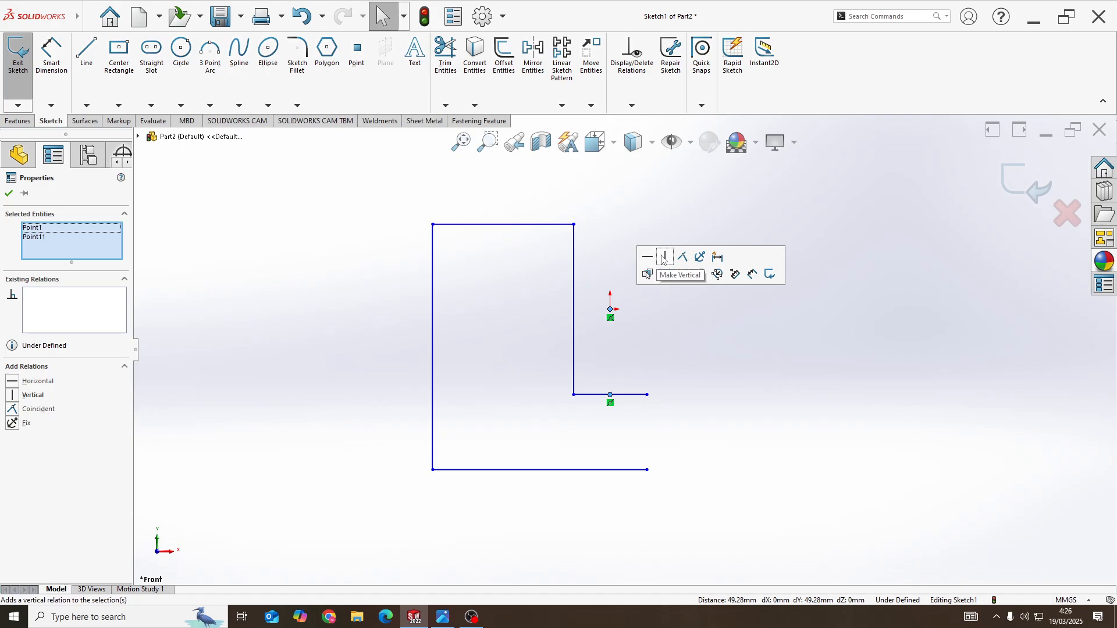
# Step: Check the part drawing and dimension the profile's outer left vertical line to 72 mm
pyautogui.hotkey('alt', 'Tab')
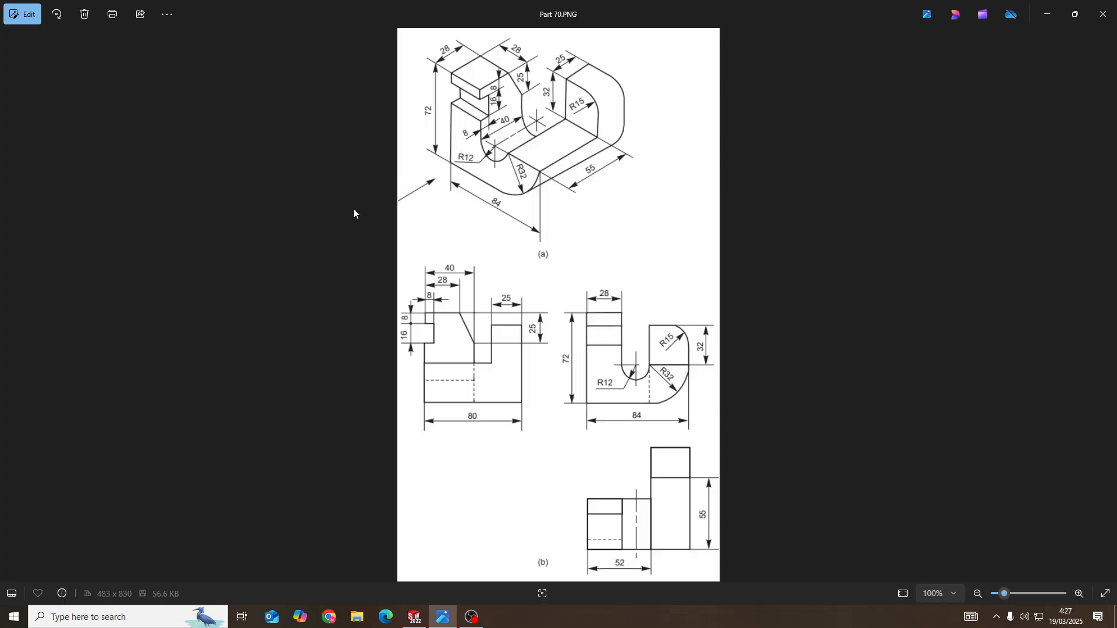
pyautogui.hotkey('alt', 'Tab')
pyautogui.click(51, 56)
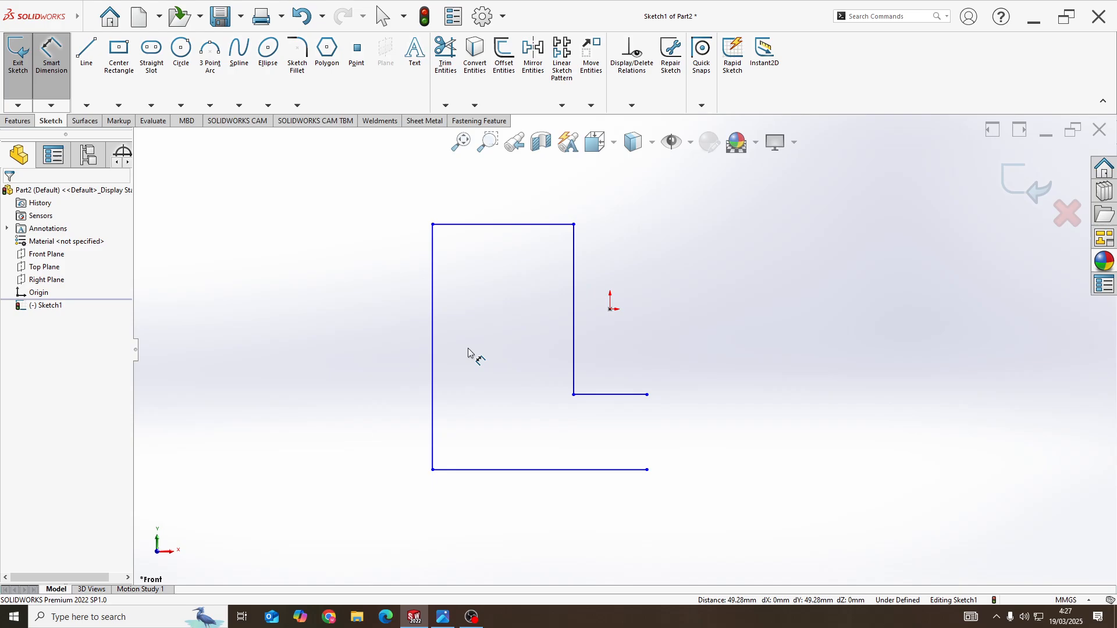
pyautogui.click(434, 361)
pyautogui.click(353, 373)
pyautogui.write('7')
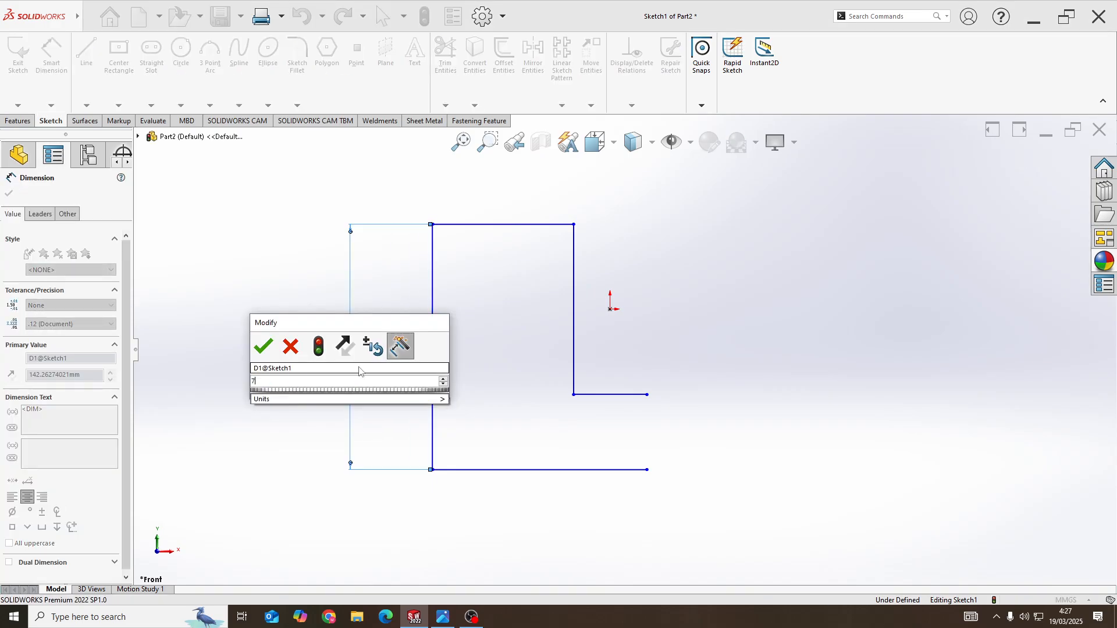
pyautogui.write('2')
pyautogui.press('Return')
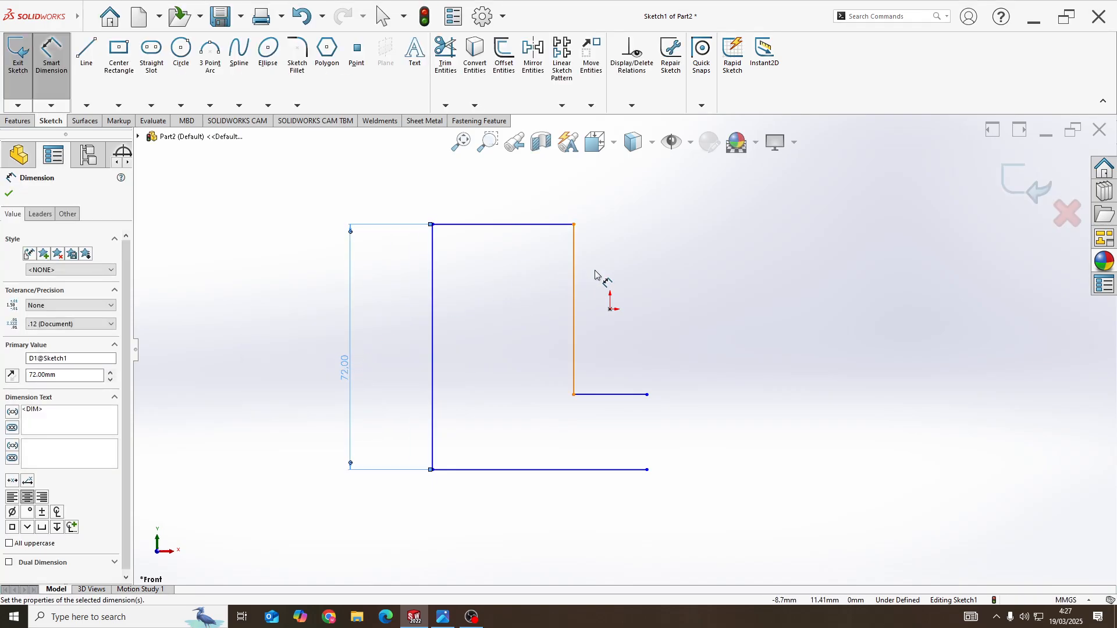
# Step: Check the drawing and add a three-point semicircular arc of about 10.75 mm radius below the short horizontal line, joining its endpoints
pyautogui.hotkey('alt', 'Tab')
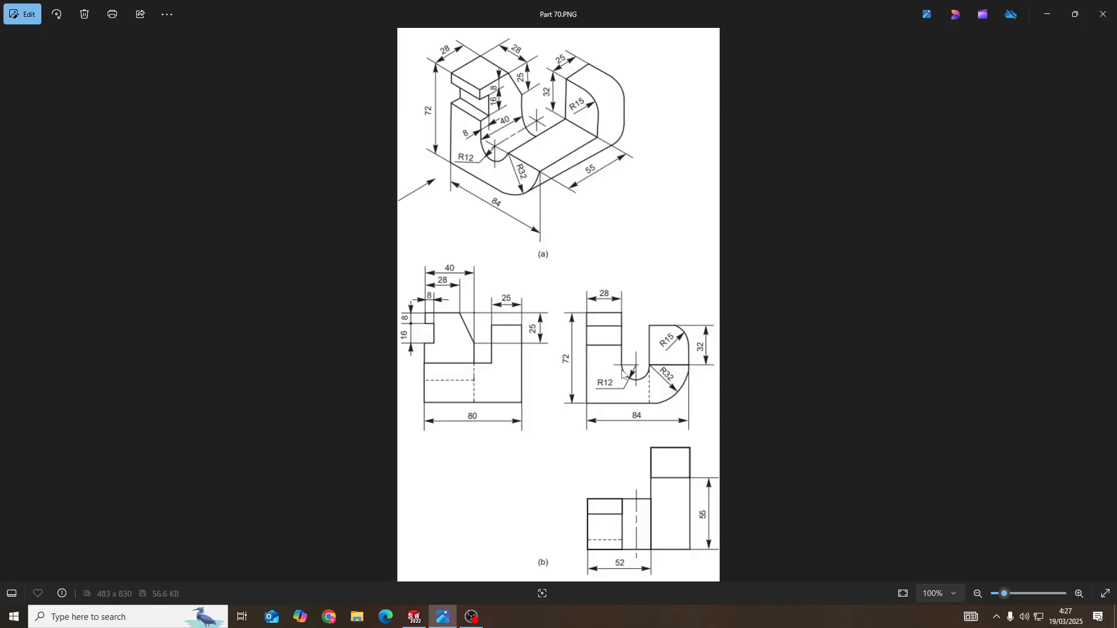
pyautogui.hotkey('alt', 'Tab')
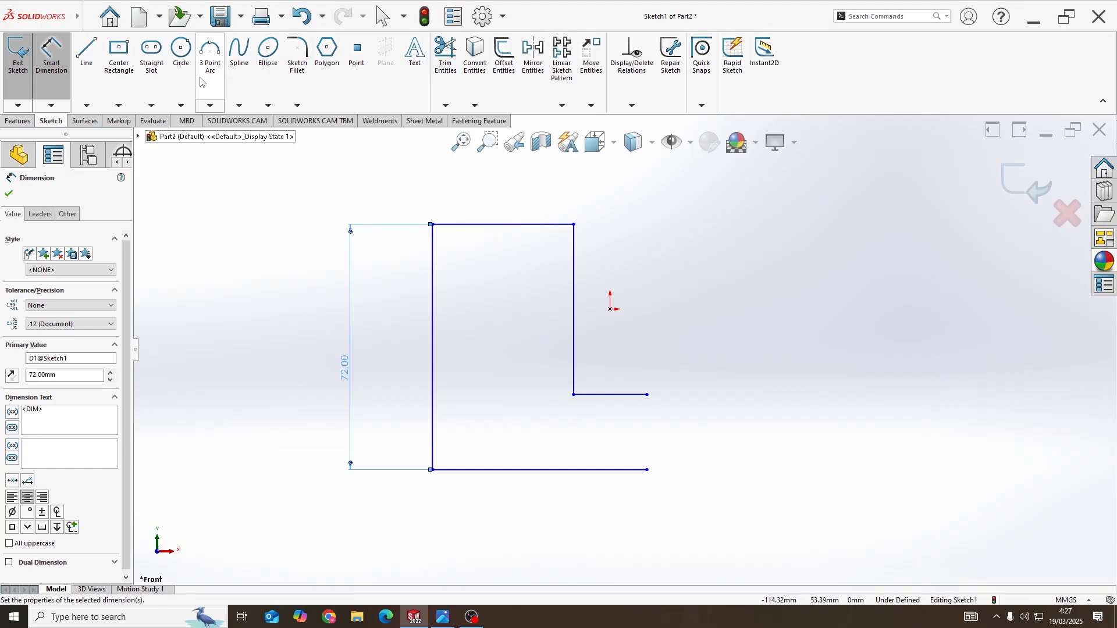
pyautogui.click(211, 64)
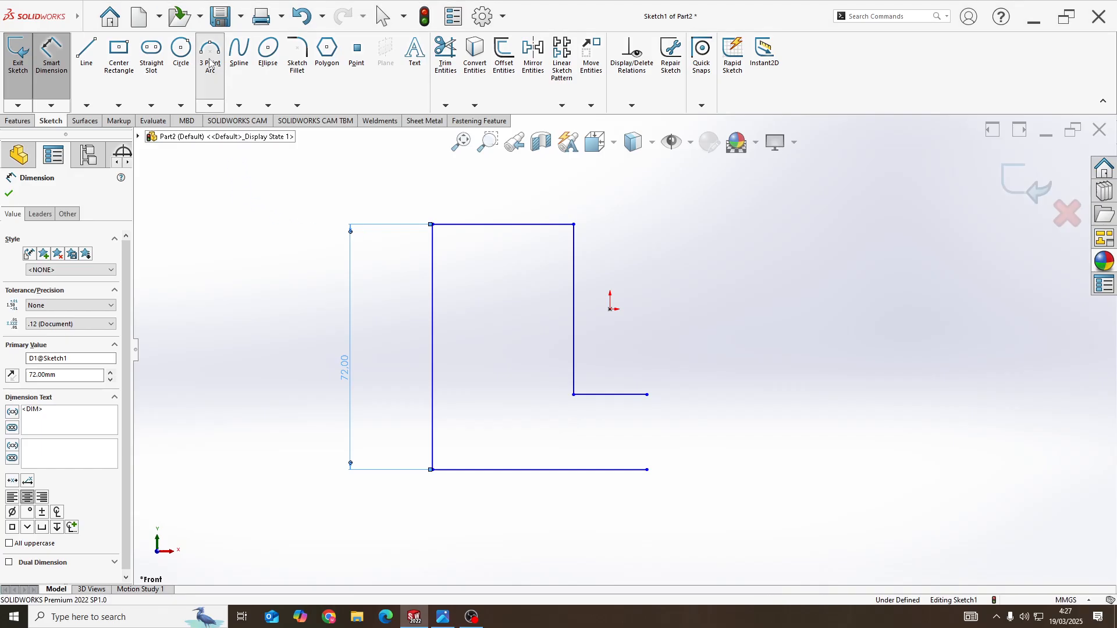
pyautogui.click(575, 395)
pyautogui.click(648, 394)
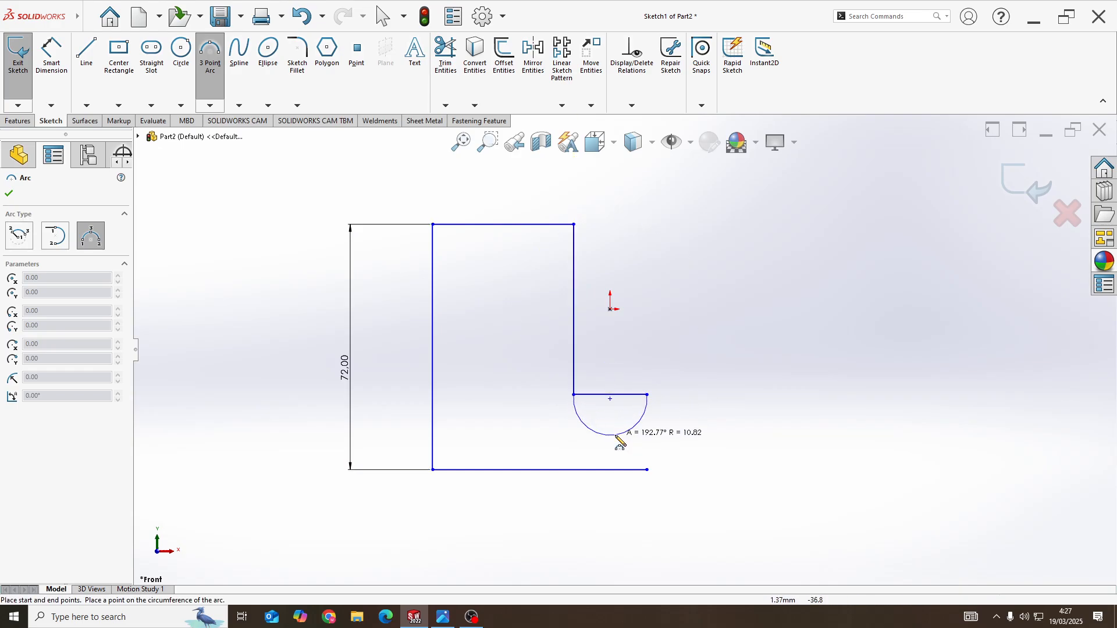
pyautogui.click(619, 441)
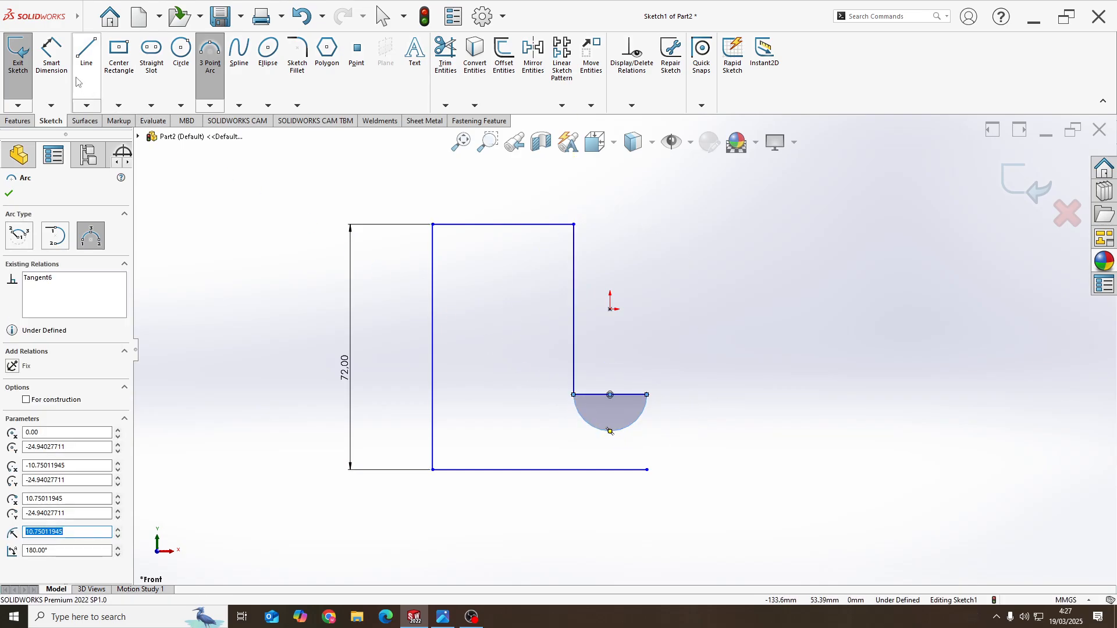
# Step: Dimension the semicircular arc's radius to 12 mm
pyautogui.click(51, 59)
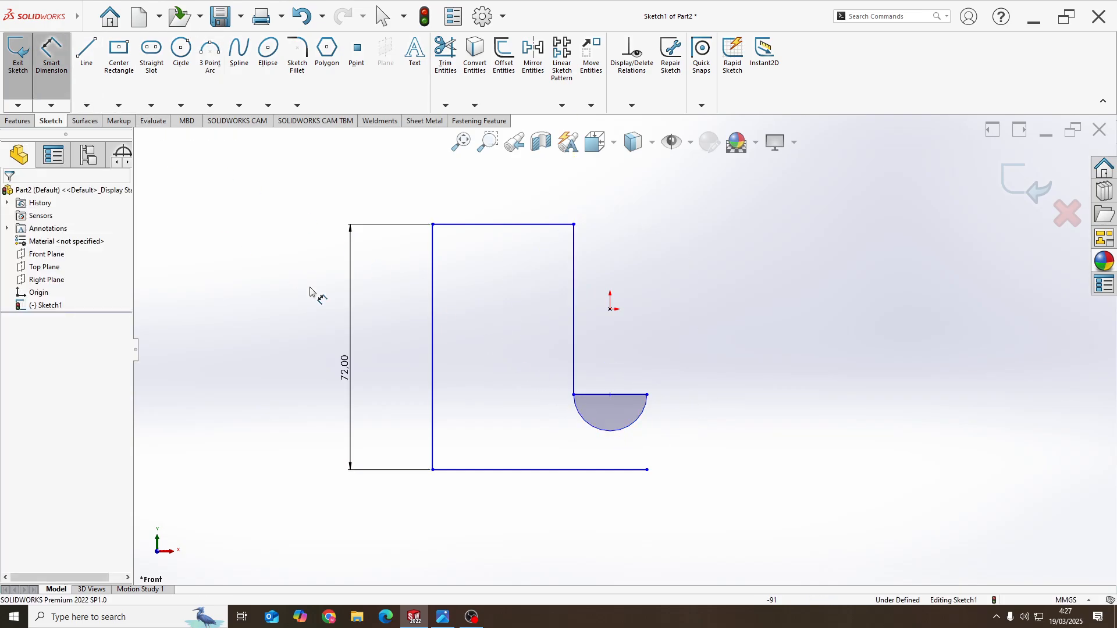
pyautogui.click(607, 424)
pyautogui.click(538, 437)
pyautogui.write('12')
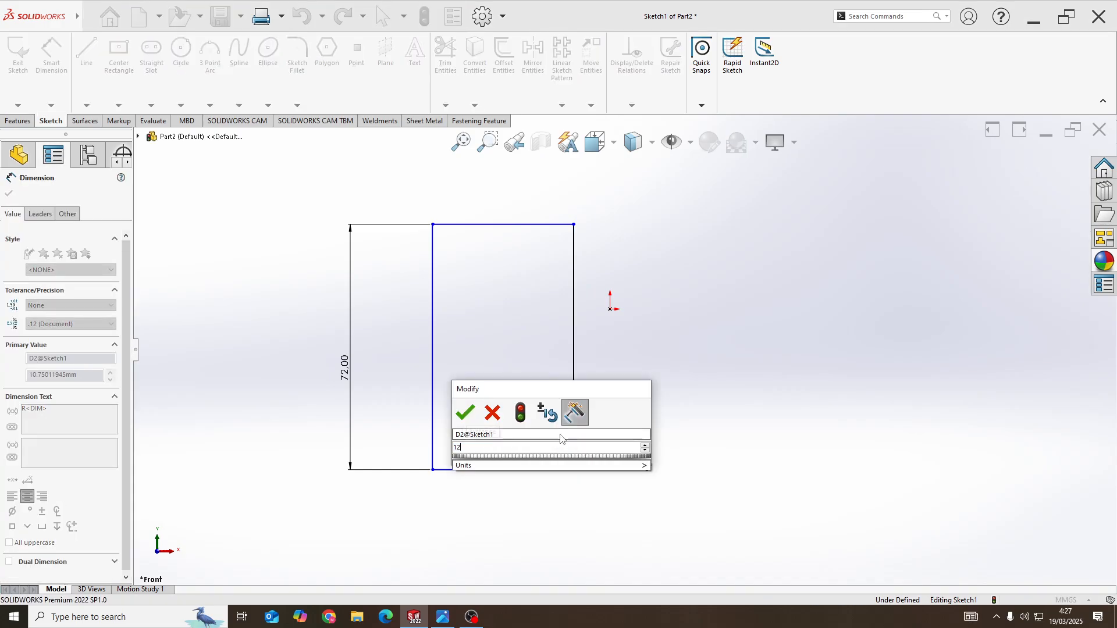
pyautogui.press('Return')
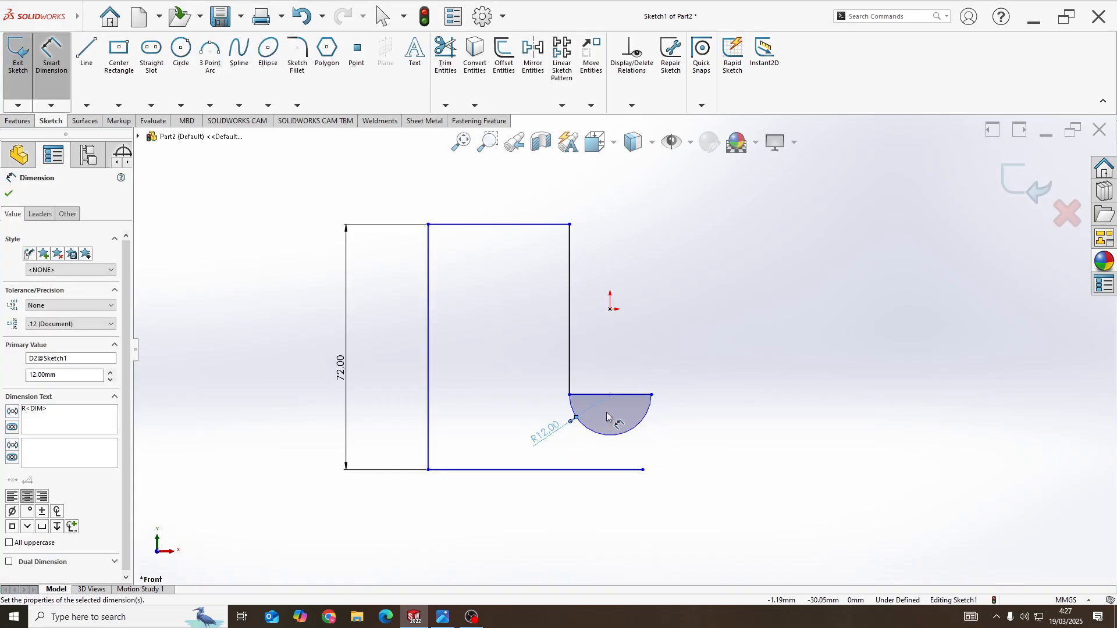
# Step: Check the part drawing and dimension the vertical distance from the arc's right endpoint to the profile's bottom line as 32 mm
pyautogui.hotkey('alt', 'Tab')
pyautogui.hotkey('alt', 'Tab')
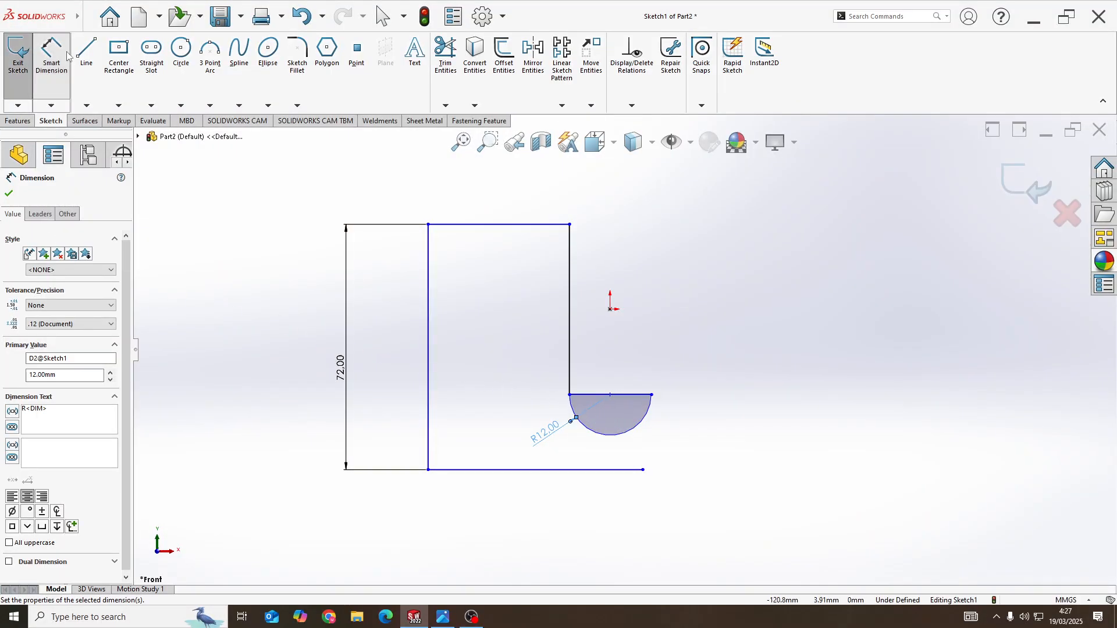
pyautogui.click(649, 396)
pyautogui.click(641, 470)
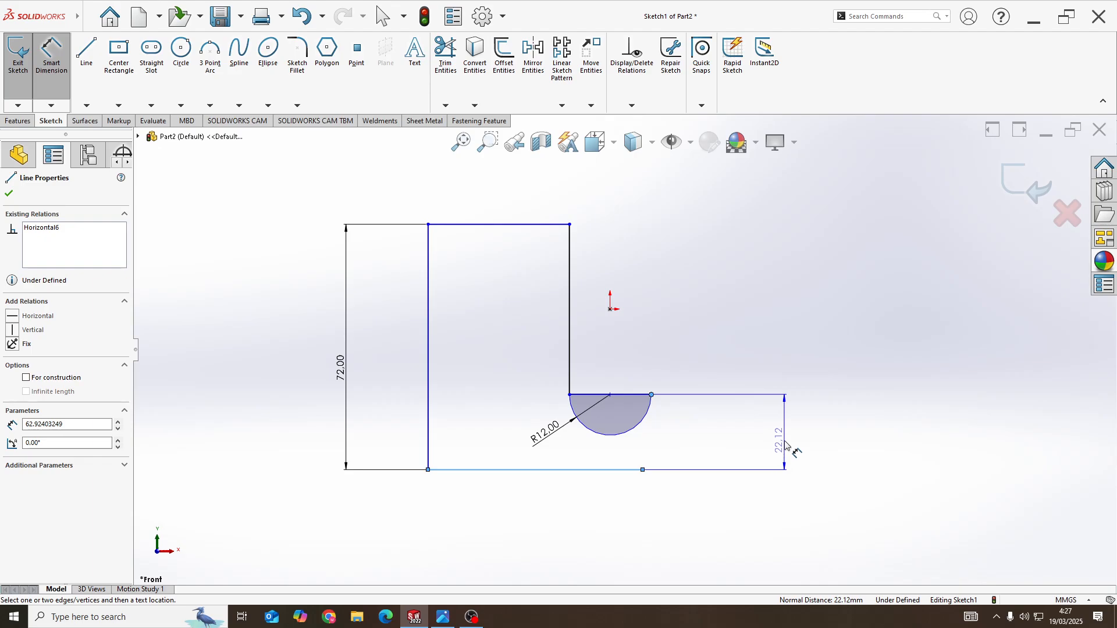
pyautogui.click(784, 450)
pyautogui.hotkey('alt', 'Tab')
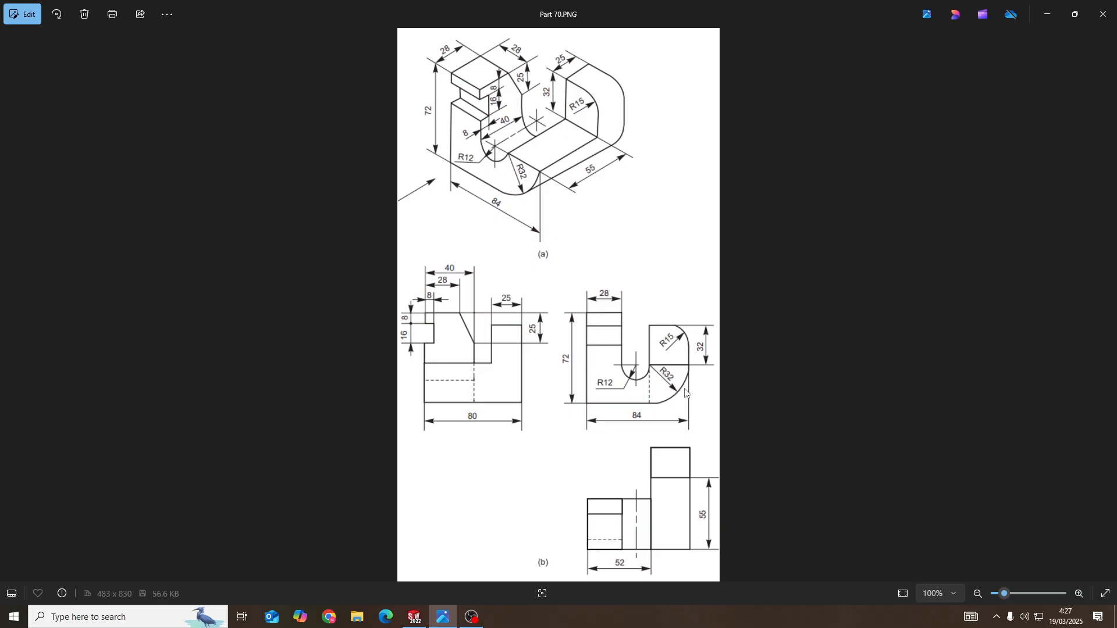
pyautogui.hotkey('alt', 'Tab')
pyautogui.write('3')
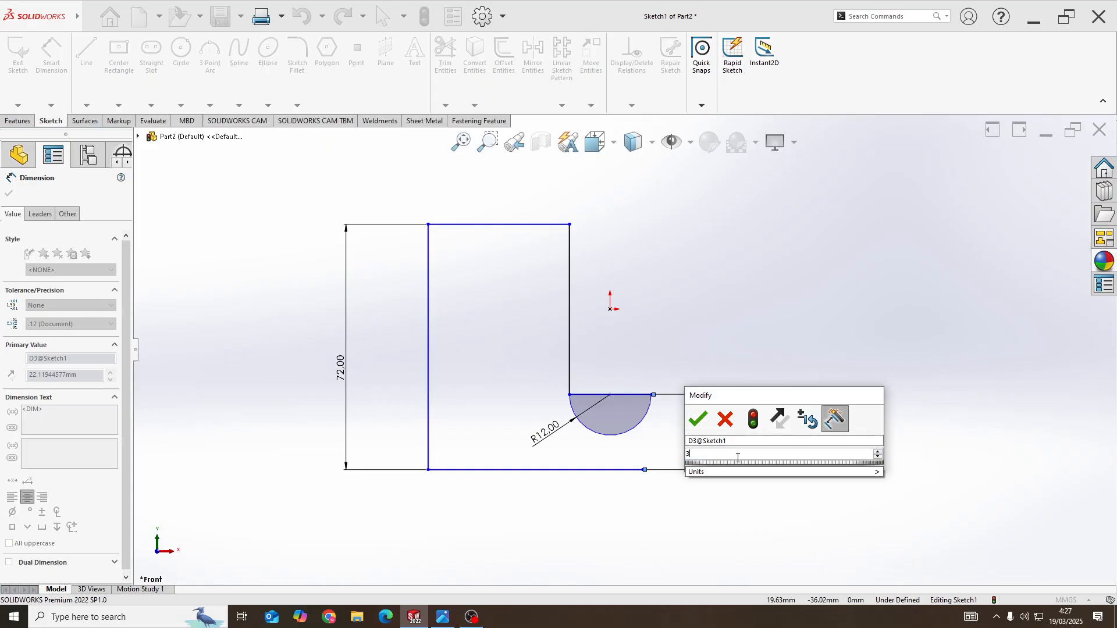
pyautogui.write('2')
pyautogui.press('Return')
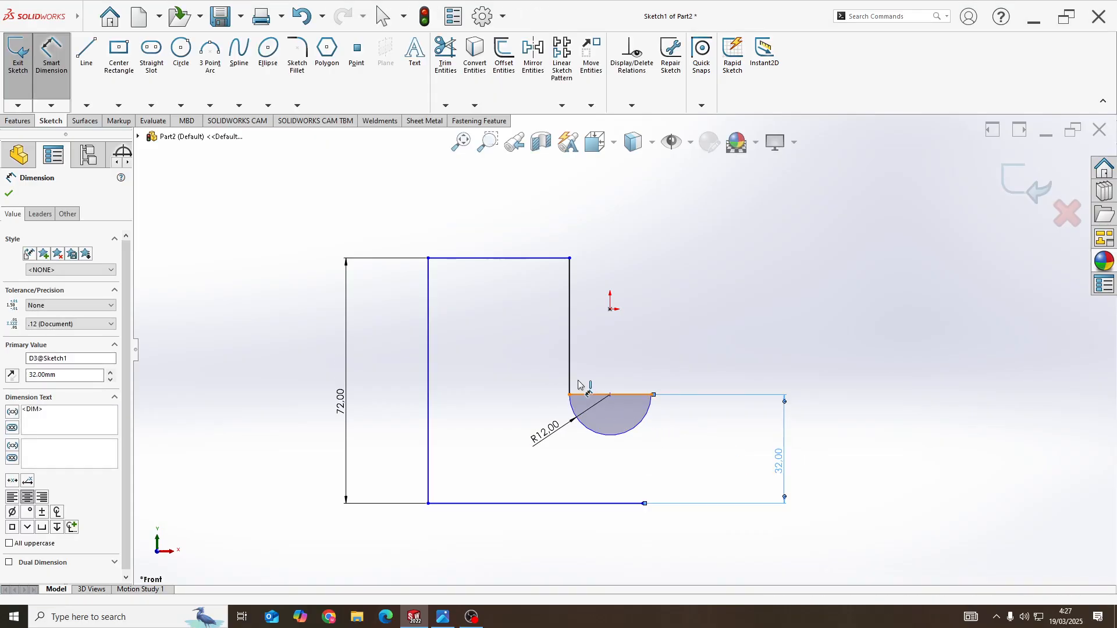
# Step: Dimension the profile's top horizontal line to 28 mm, as given in the part drawing
pyautogui.click(512, 258)
pyautogui.click(511, 228)
pyautogui.hotkey('alt', 'Tab')
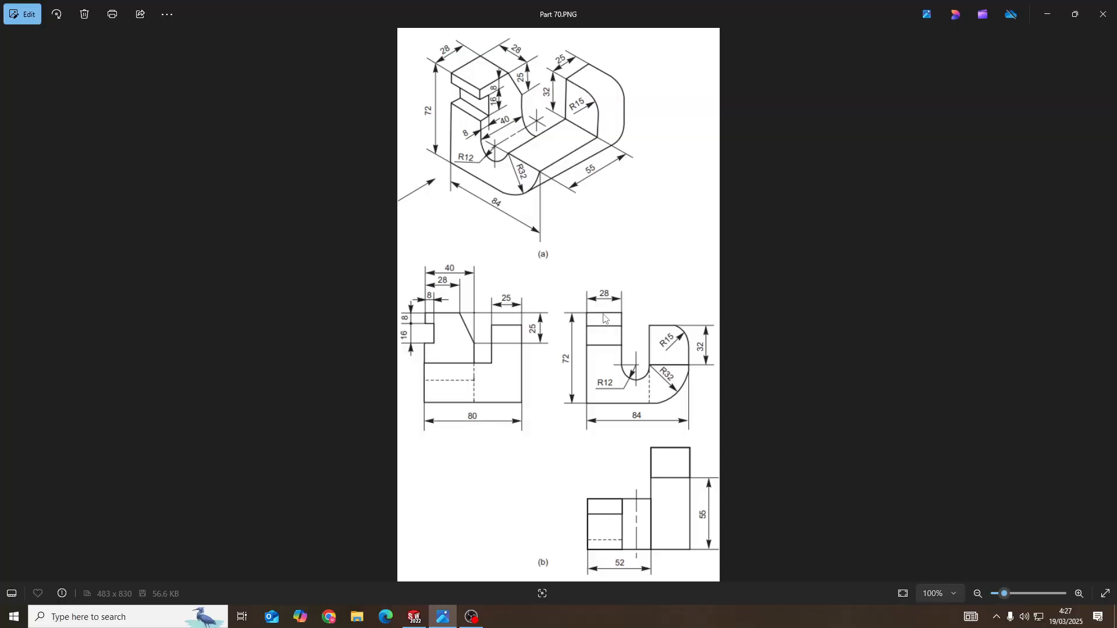
pyautogui.hotkey('alt', 'Tab')
pyautogui.write('28')
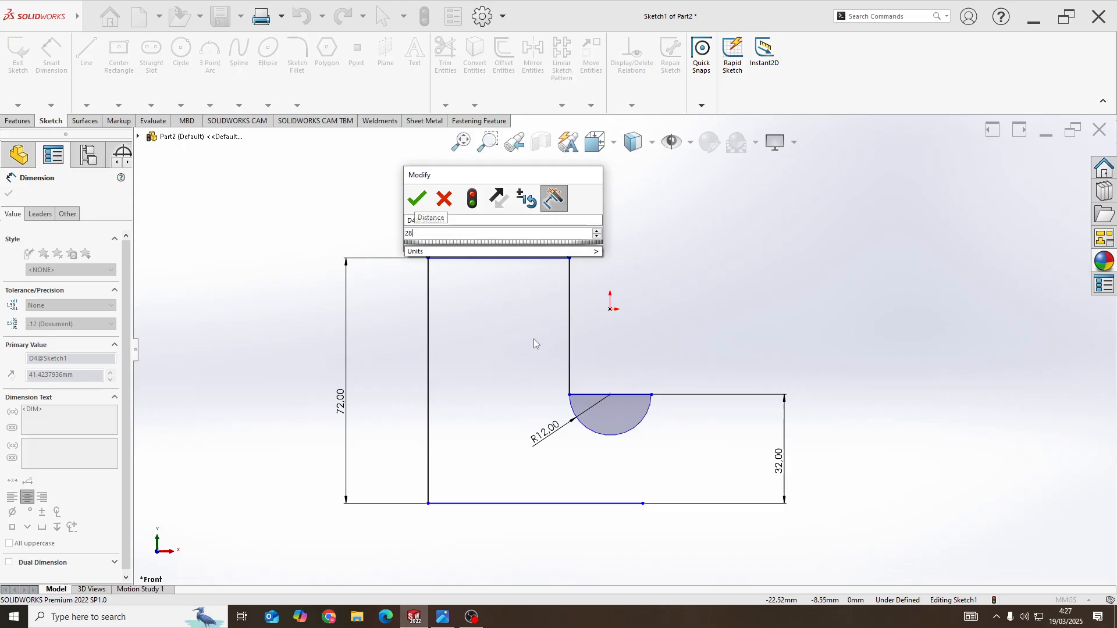
pyautogui.press('Return')
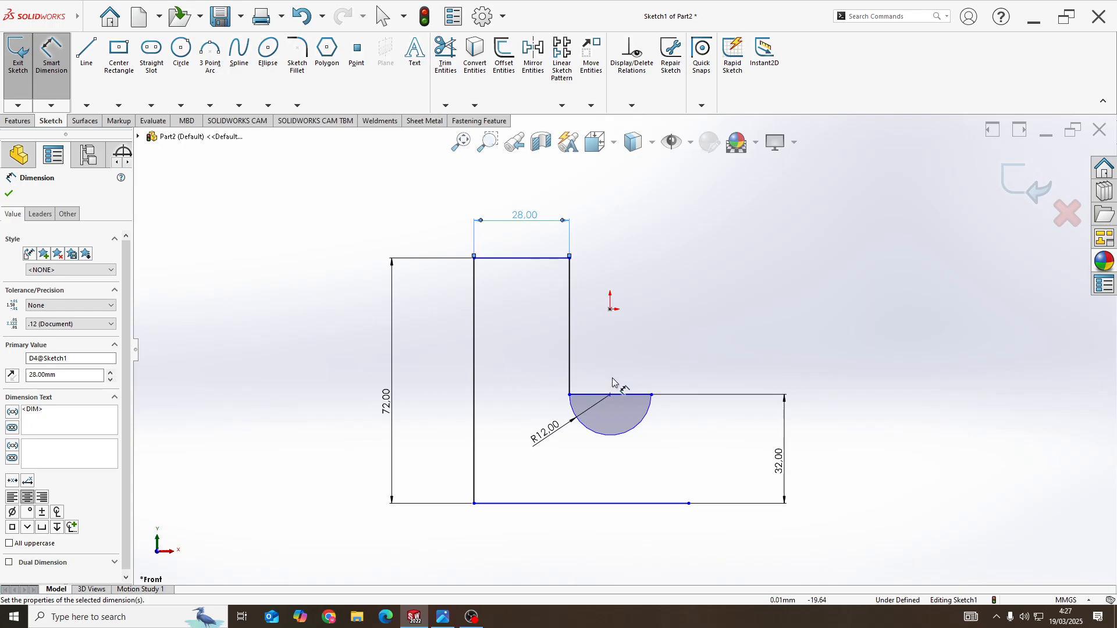
# Step: Dimension the profile's bottom horizontal line to 52 mm, as given in the part drawing
pyautogui.scroll(-2, 661, 414)
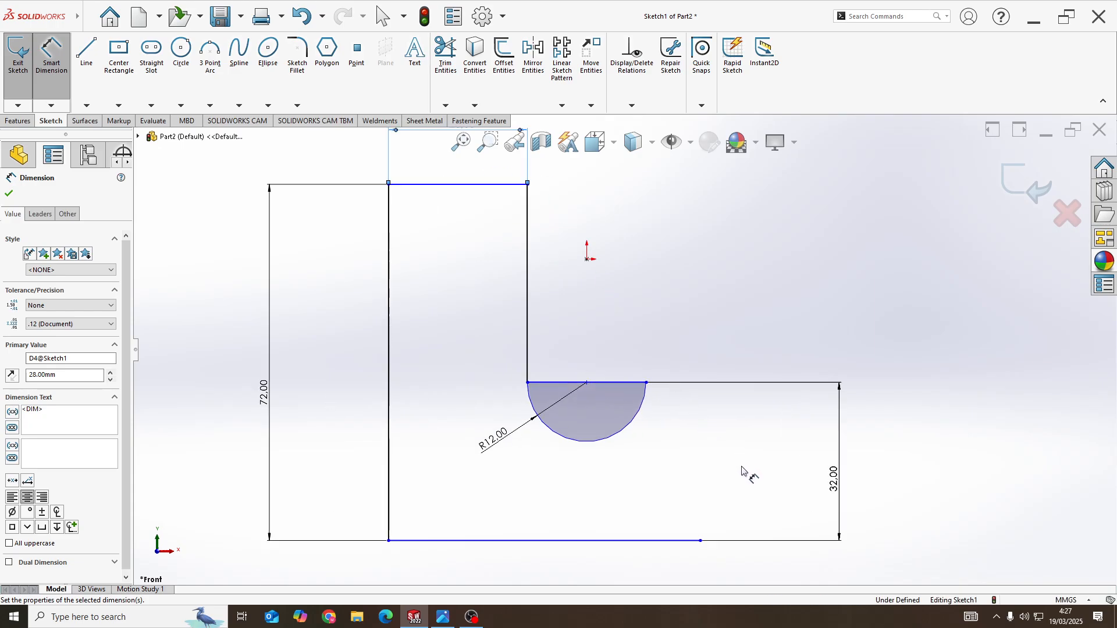
pyautogui.scroll(3, 598, 534)
pyautogui.click(573, 442)
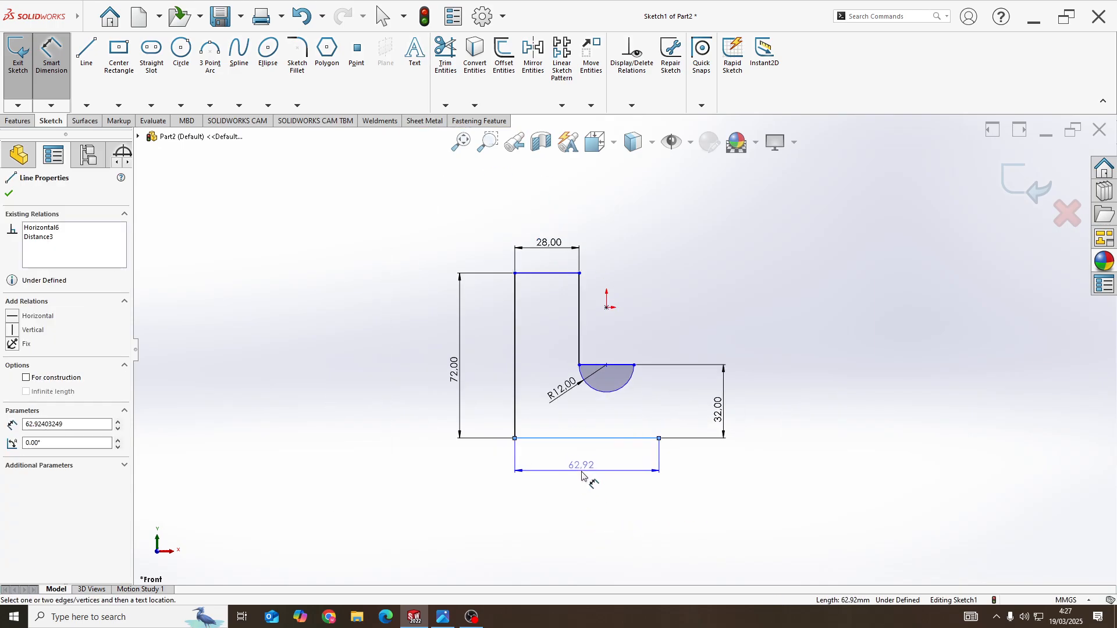
pyautogui.click(582, 481)
pyautogui.hotkey('alt', 'Tab')
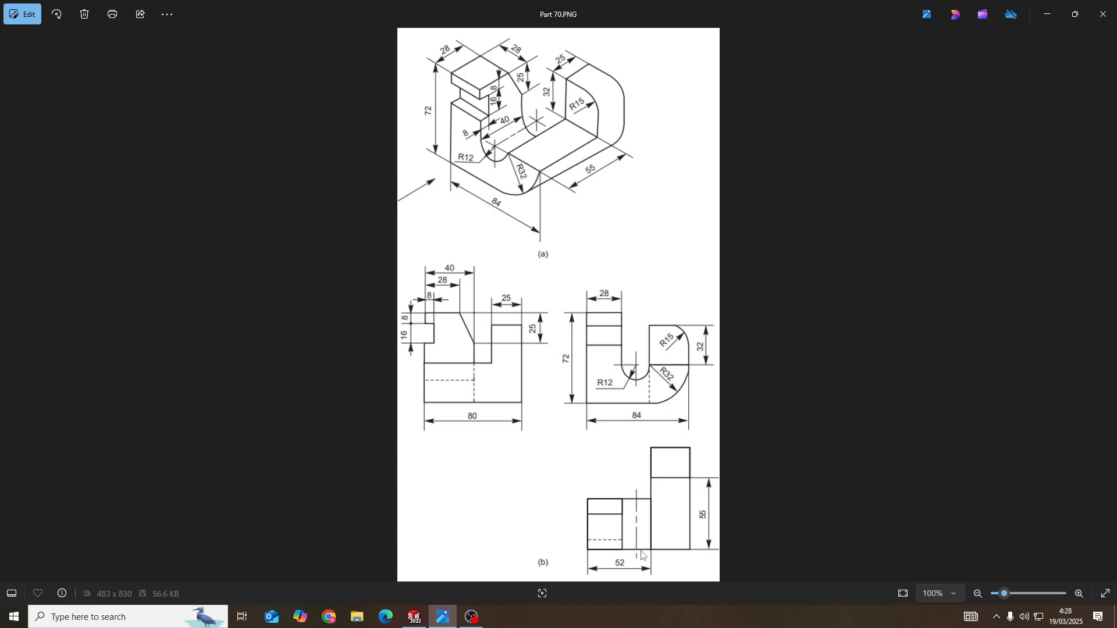
pyautogui.hotkey('alt', 'Tab')
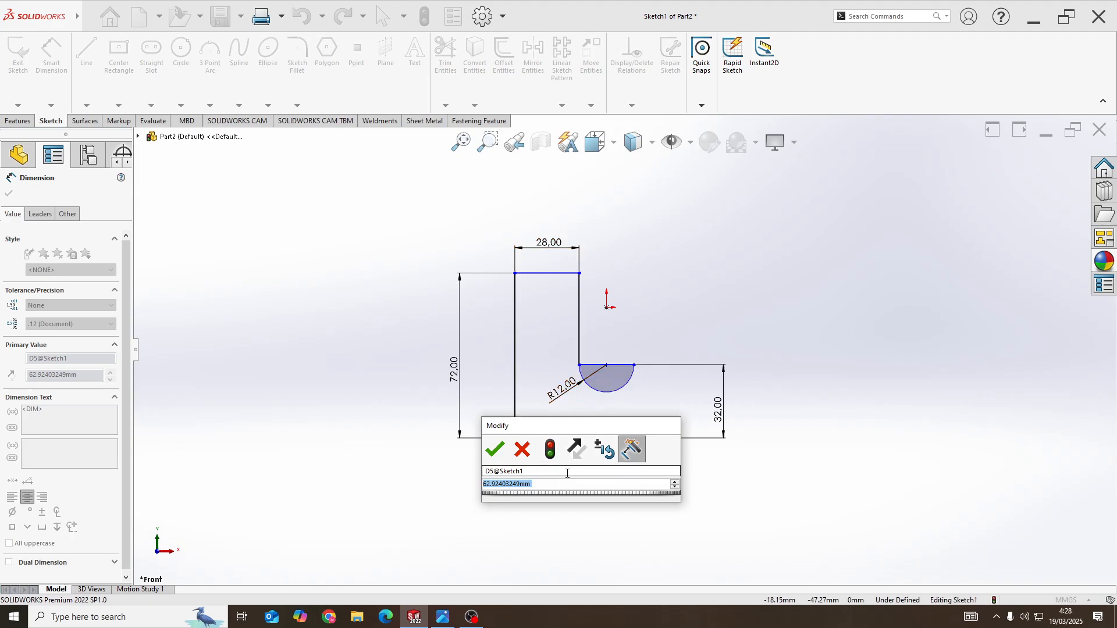
pyautogui.write('52')
pyautogui.press('Return')
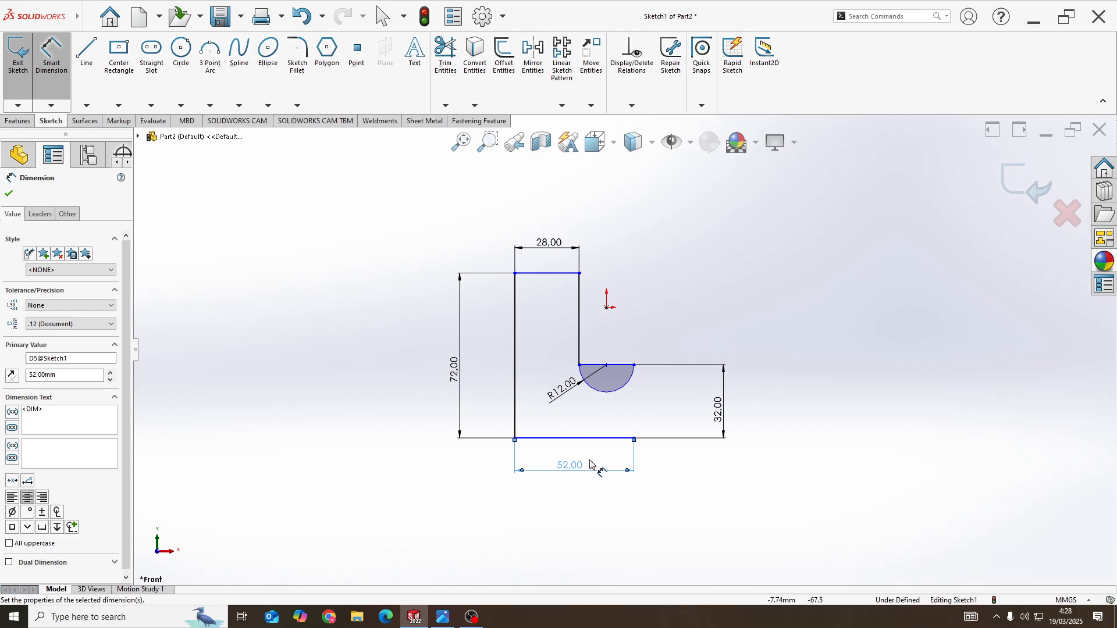
# Step: Trim away the short horizontal line that closes the top of the 12 mm radius semicircular arc
pyautogui.scroll(-2, 606, 371)
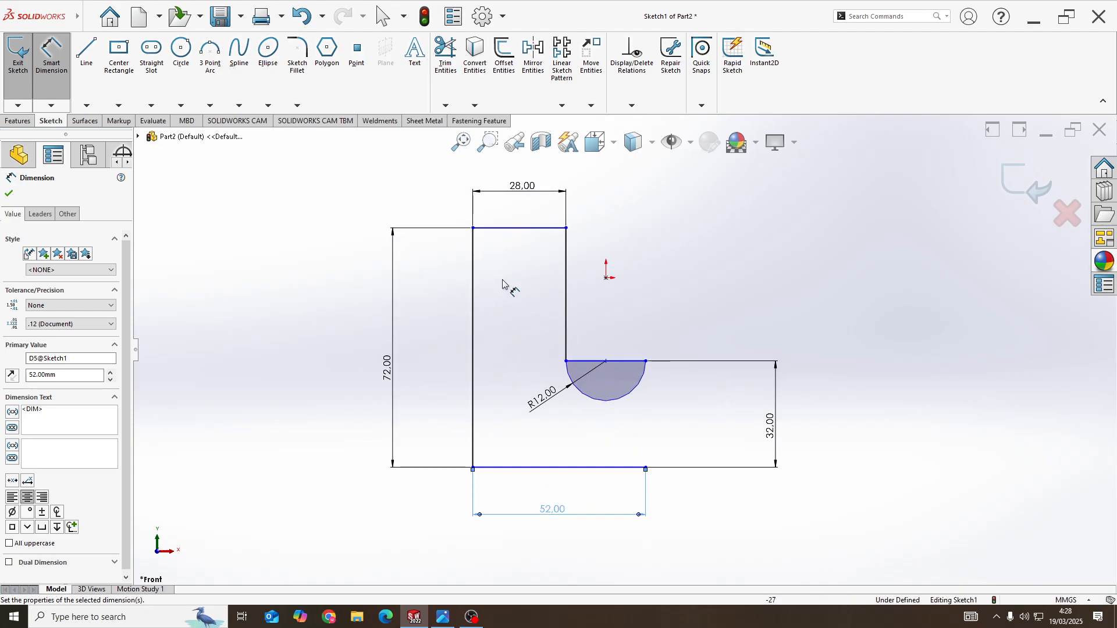
pyautogui.click(446, 58)
pyautogui.moveTo(599, 349); pyautogui.dragTo(601, 380)
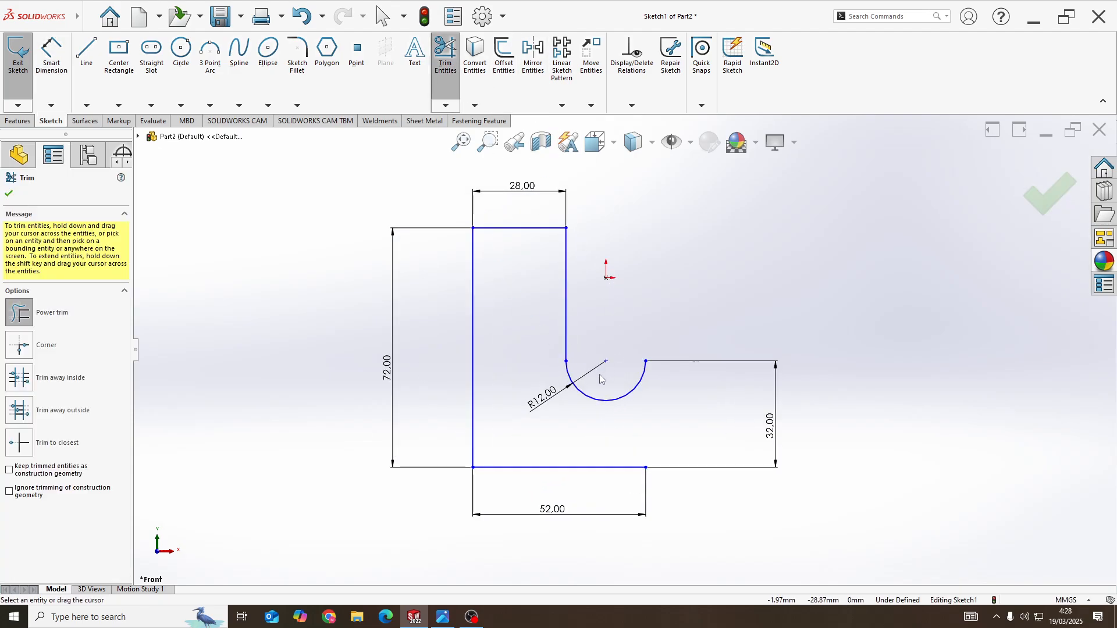
# Step: Check the part drawing and sketch a horizontal line about 25 mm long outward from the semicircular arc's right endpoint
pyautogui.scroll(2, 610, 362)
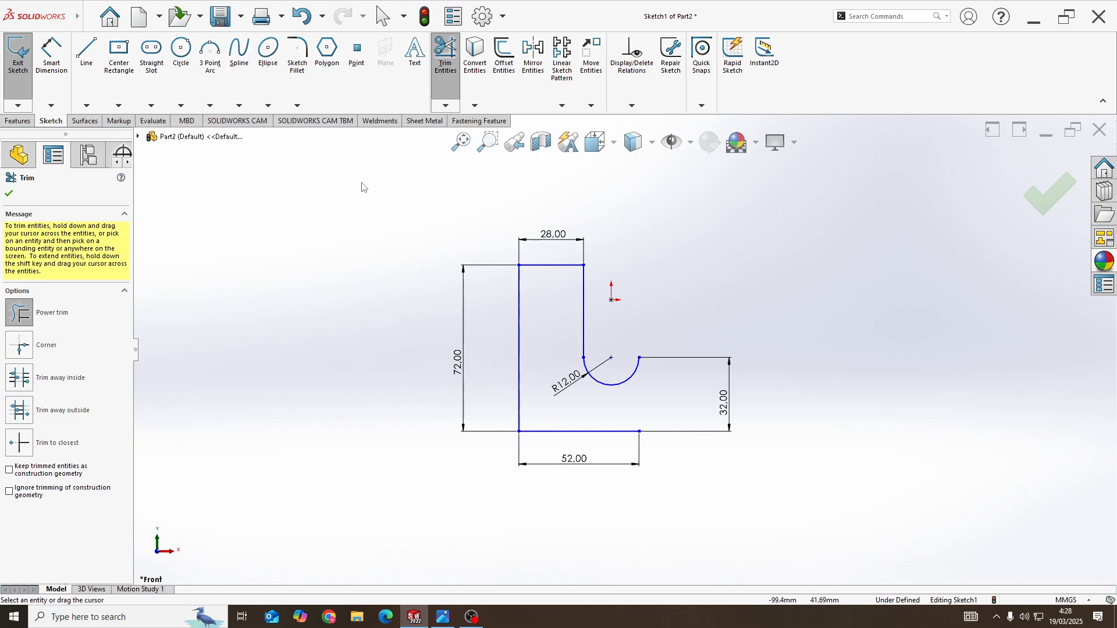
pyautogui.click(86, 56)
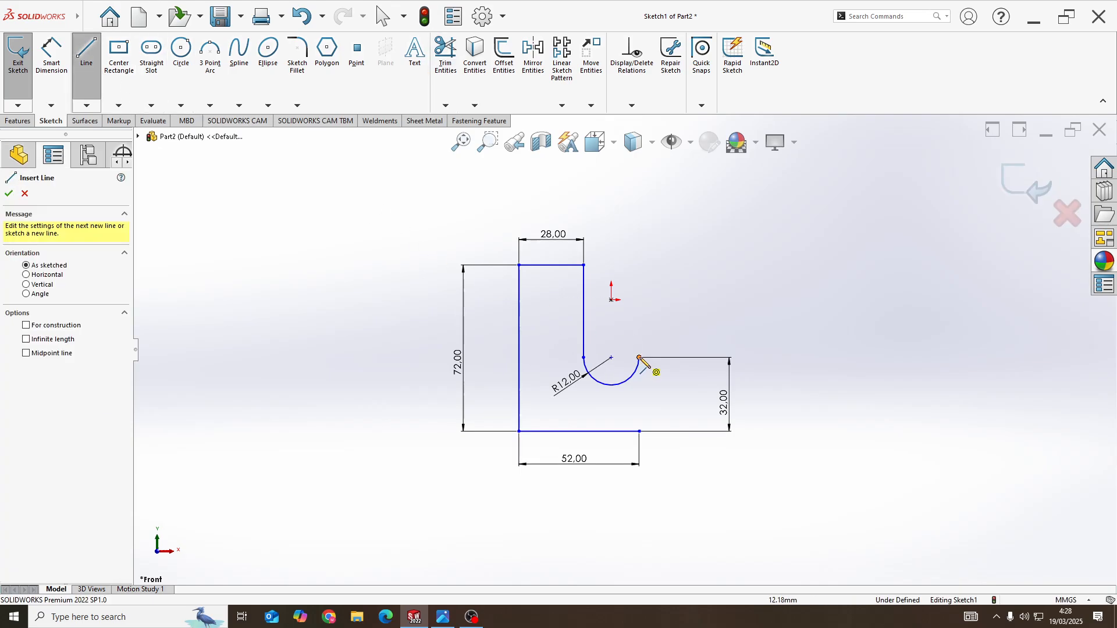
pyautogui.hotkey('alt', 'Tab')
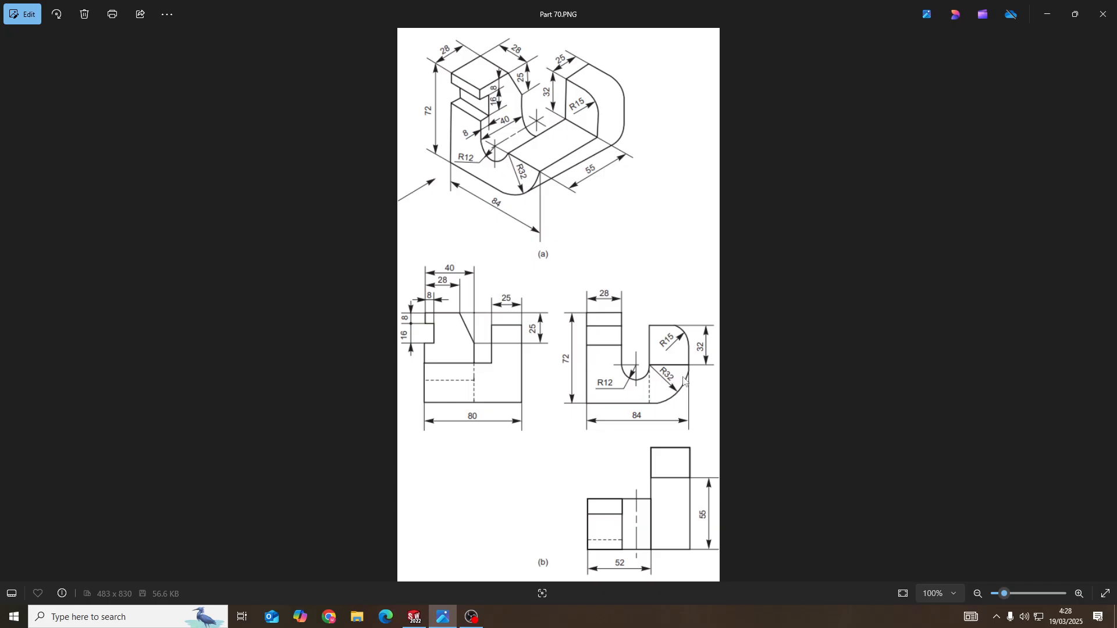
pyautogui.hotkey('alt', 'Tab')
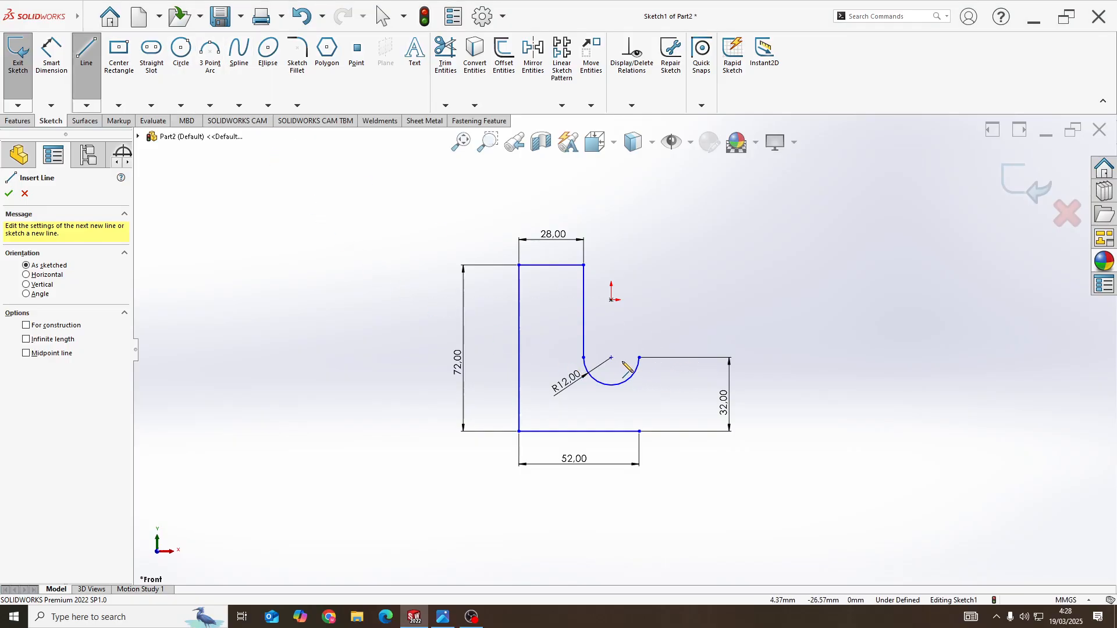
pyautogui.click(639, 357)
pyautogui.click(697, 358)
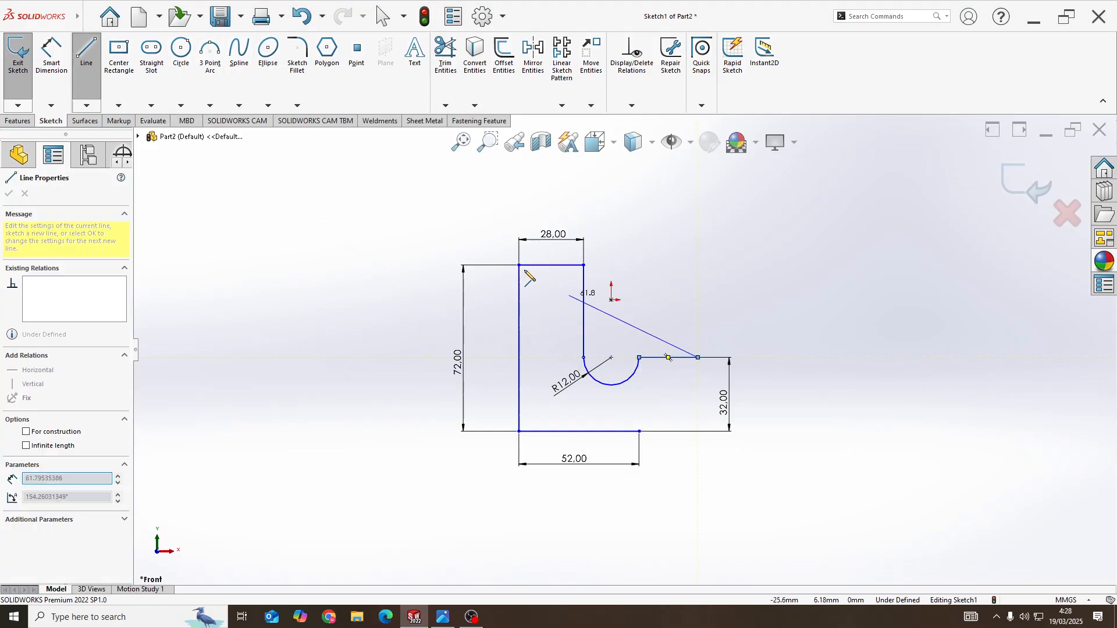
# Step: Dimension the new horizontal line beside the semicircular arc to 32 mm
pyautogui.click(51, 56)
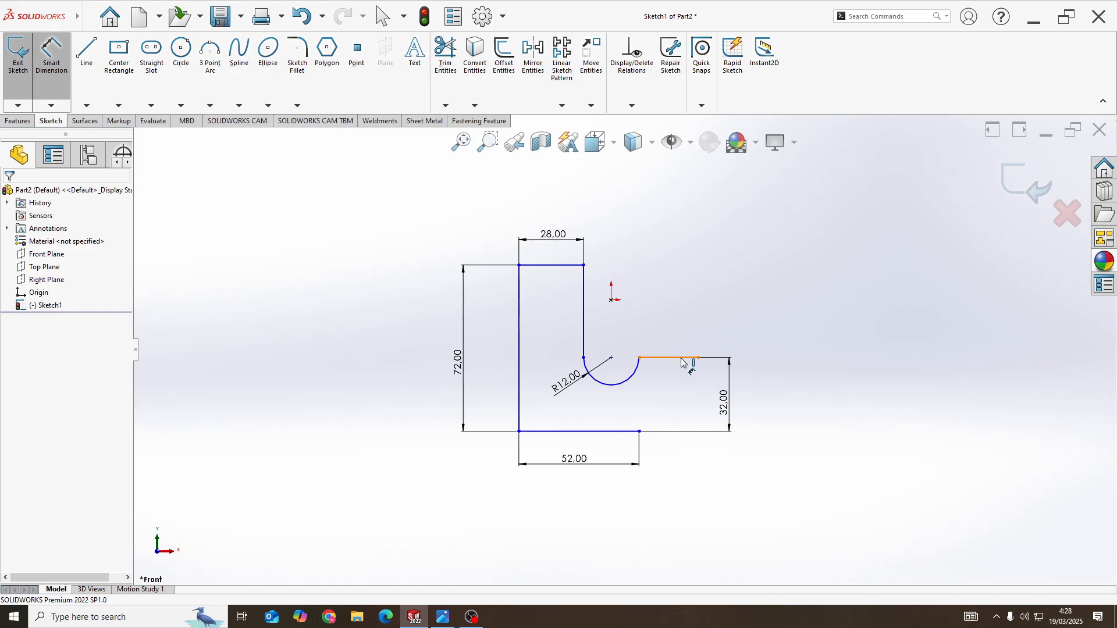
pyautogui.click(683, 359)
pyautogui.click(669, 305)
pyautogui.write('32')
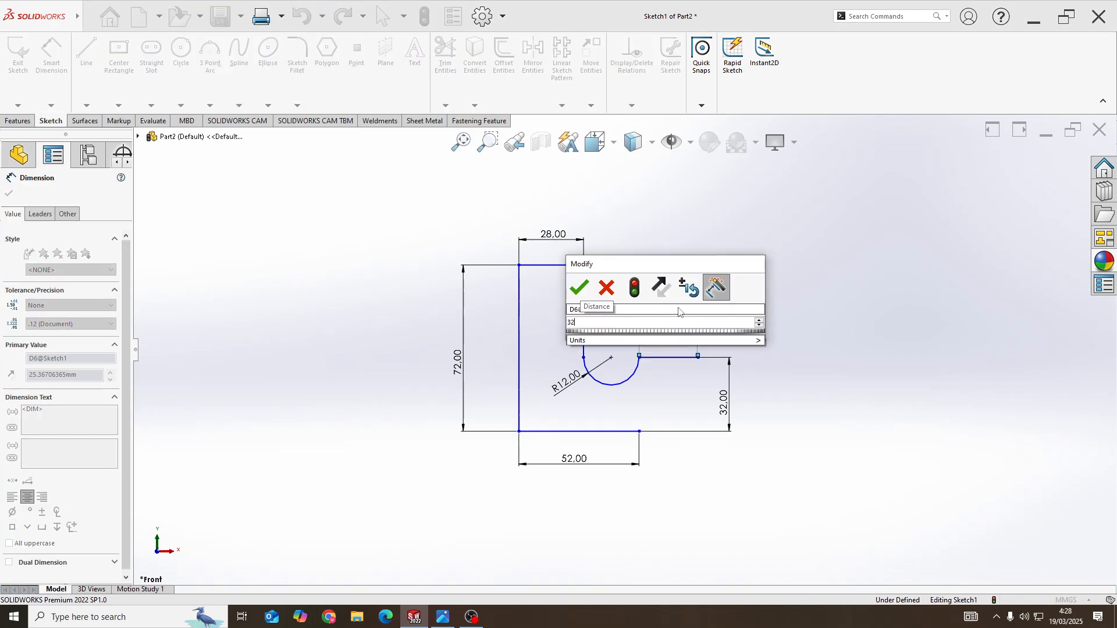
pyautogui.press('Return')
# Step: Check the part drawing and add a three-point quarter arc of 32 mm radius joining the 32 mm line's outer end to the bottom line's right end
pyautogui.hotkey('alt', 'Tab')
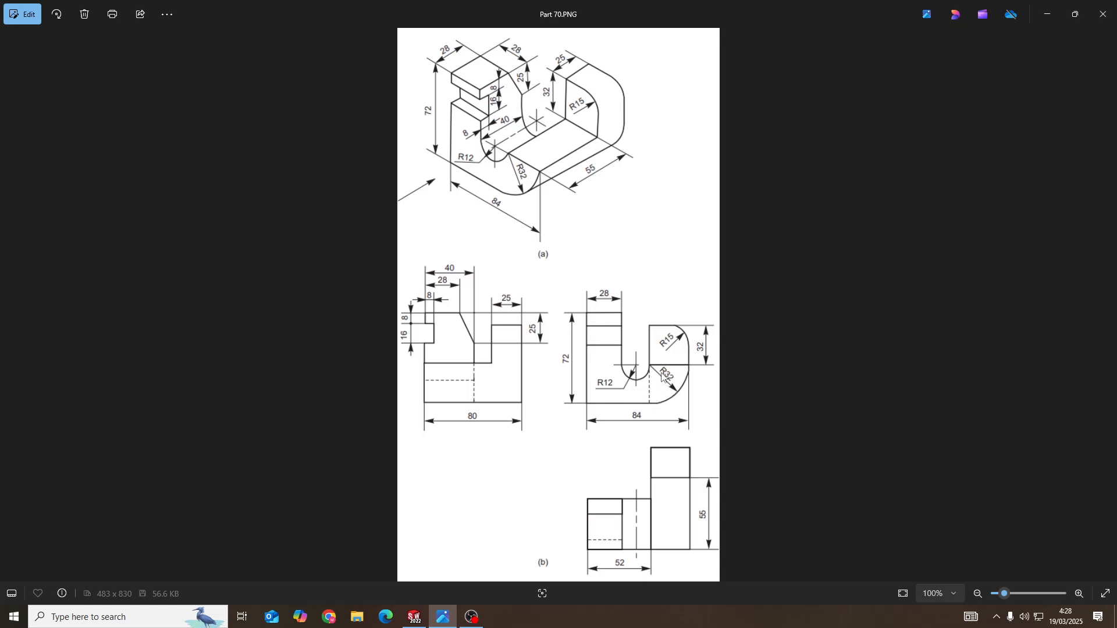
pyautogui.hotkey('alt', 'Tab')
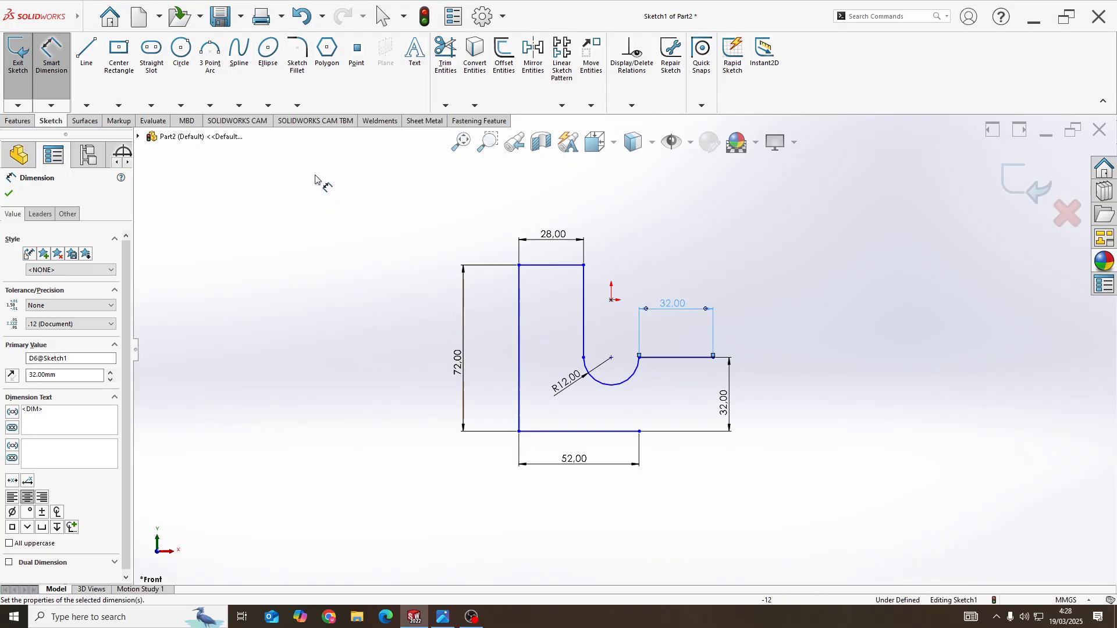
pyautogui.click(209, 64)
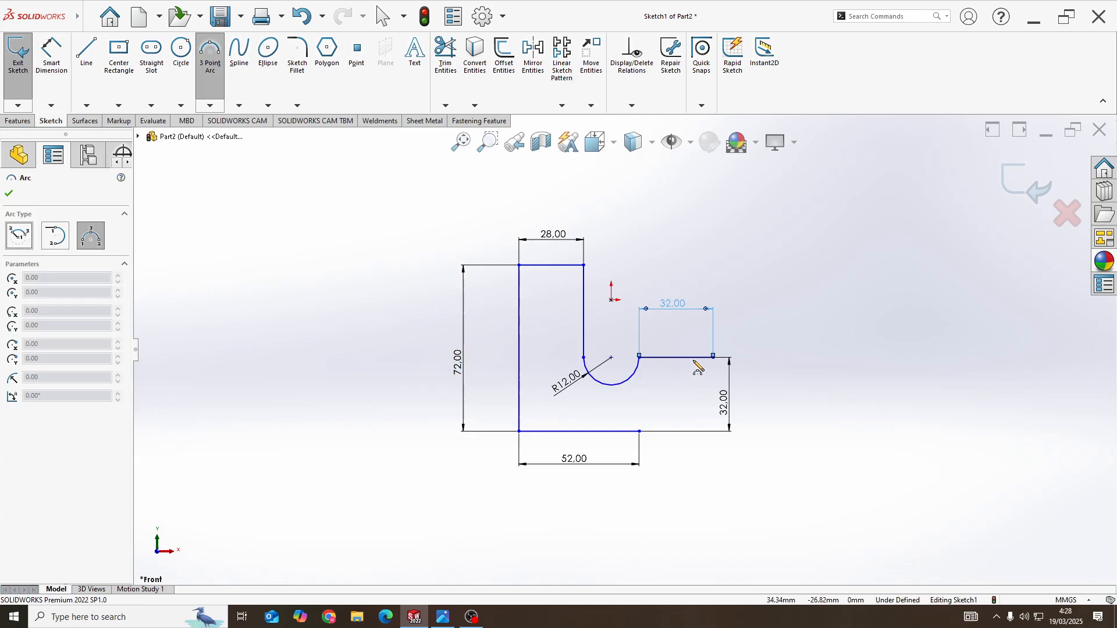
pyautogui.click(713, 357)
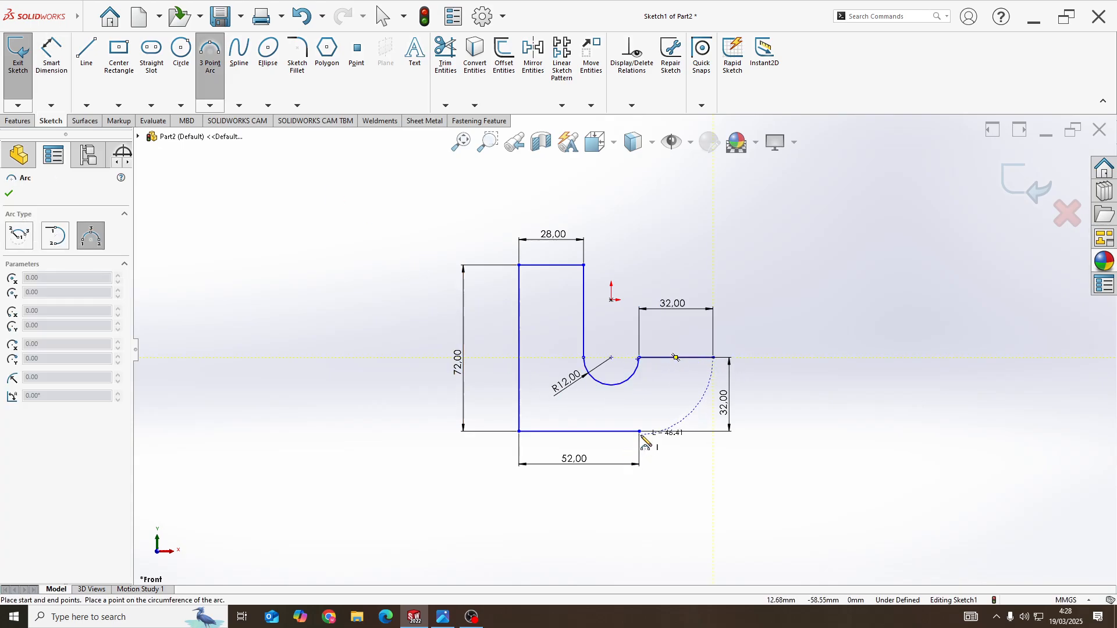
pyautogui.click(639, 431)
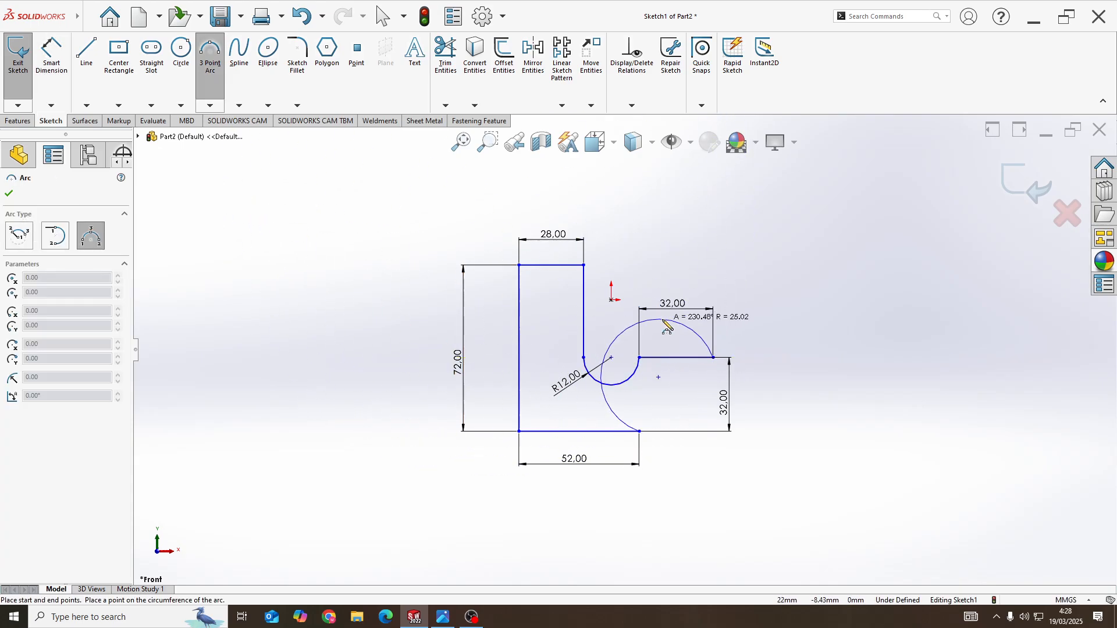
pyautogui.click(692, 408)
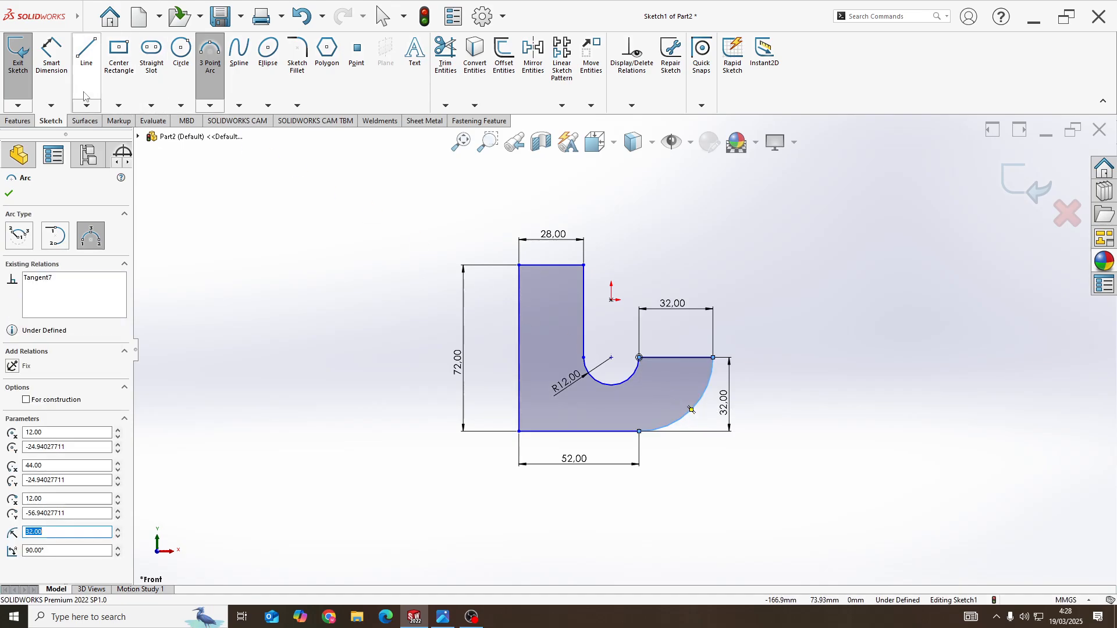
# Step: Dimension the outer quarter arc's radius as 32 mm
pyautogui.click(51, 56)
pyautogui.click(672, 421)
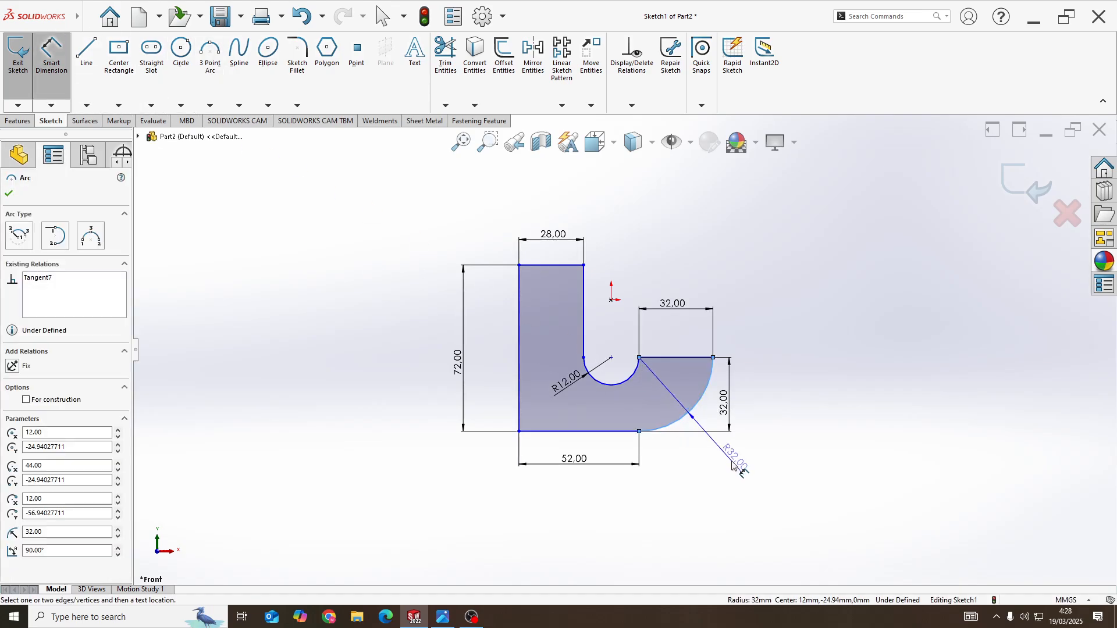
pyautogui.click(736, 459)
pyautogui.press('Return')
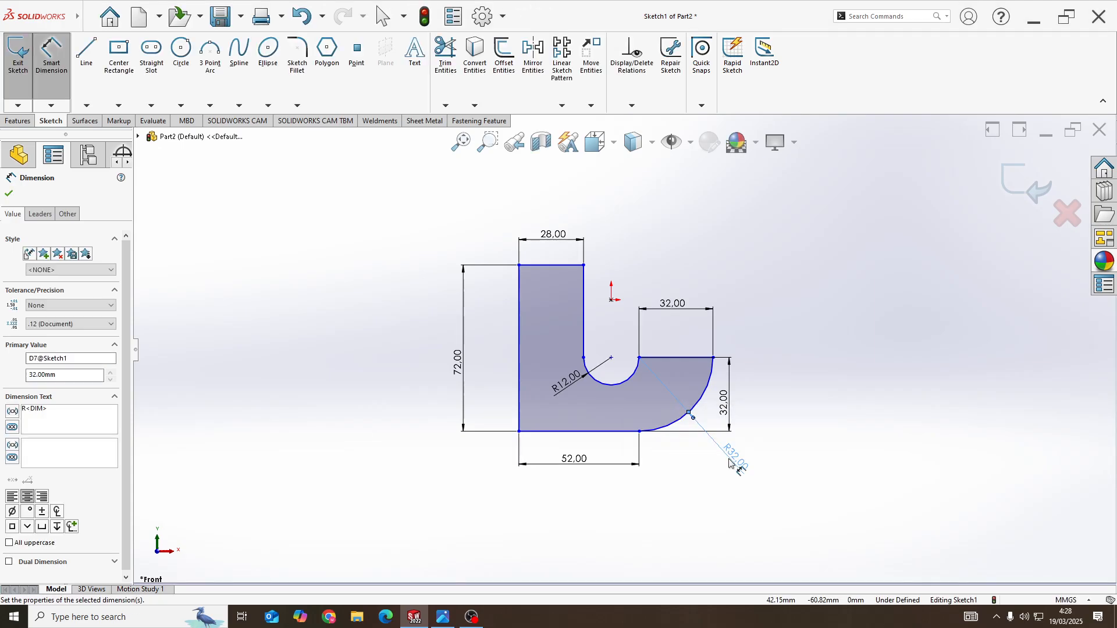
# Step: Check the part drawing and sketch a vertical line from the semicircular arc's right endpoint to the bottom line's right end, dividing the profile
pyautogui.hotkey('alt', 'Tab')
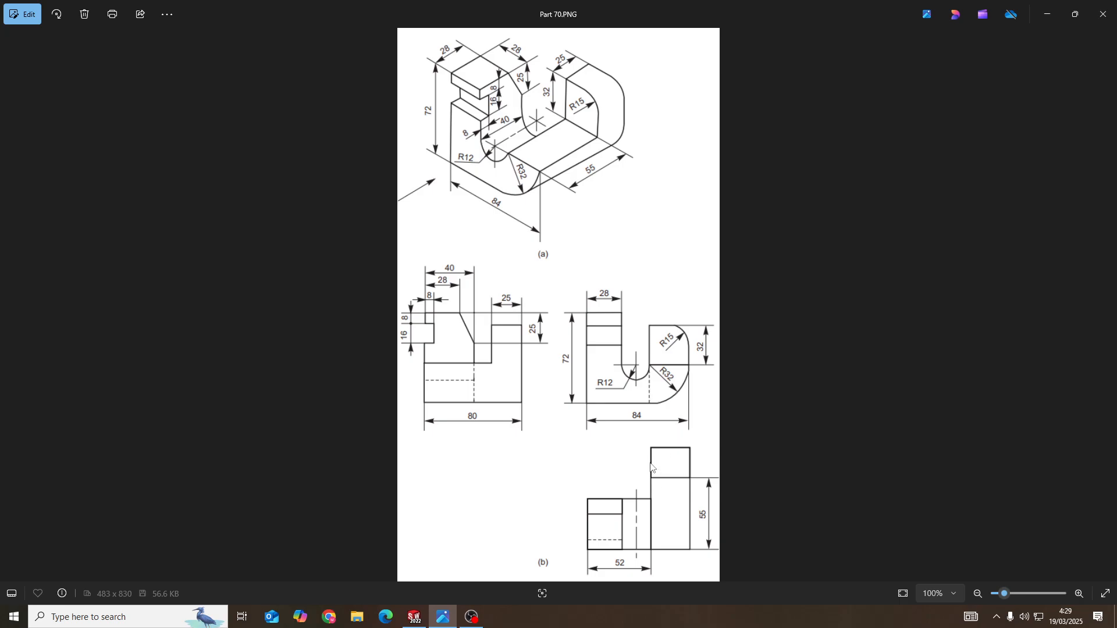
pyautogui.hotkey('alt', 'Tab')
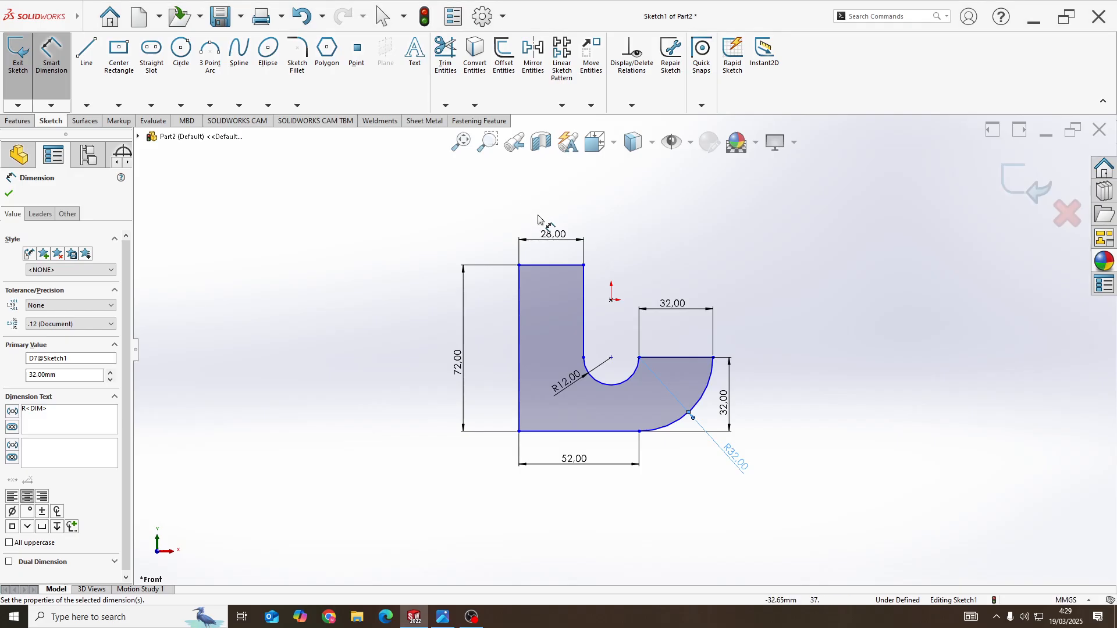
pyautogui.hotkey('alt', 'Tab')
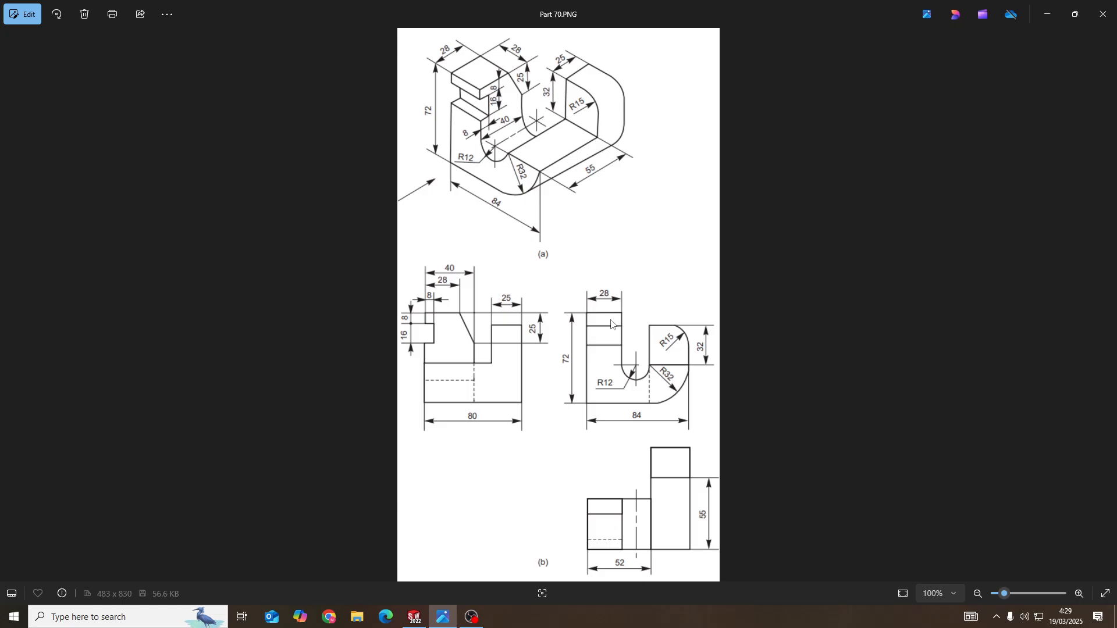
pyautogui.hotkey('alt', 'Tab')
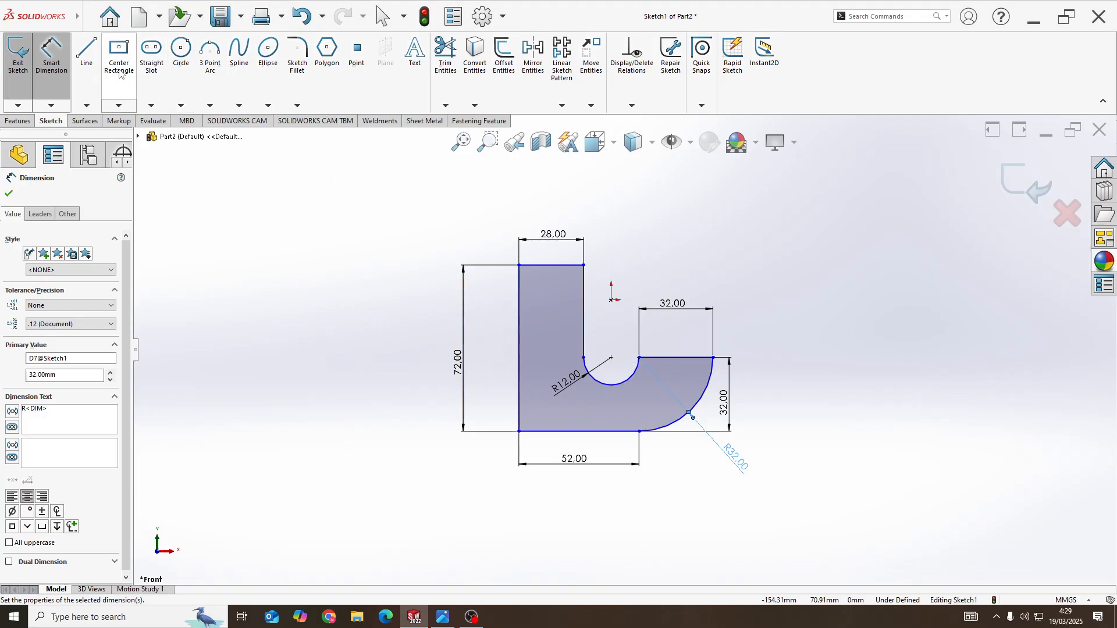
pyautogui.click(86, 64)
pyautogui.click(639, 357)
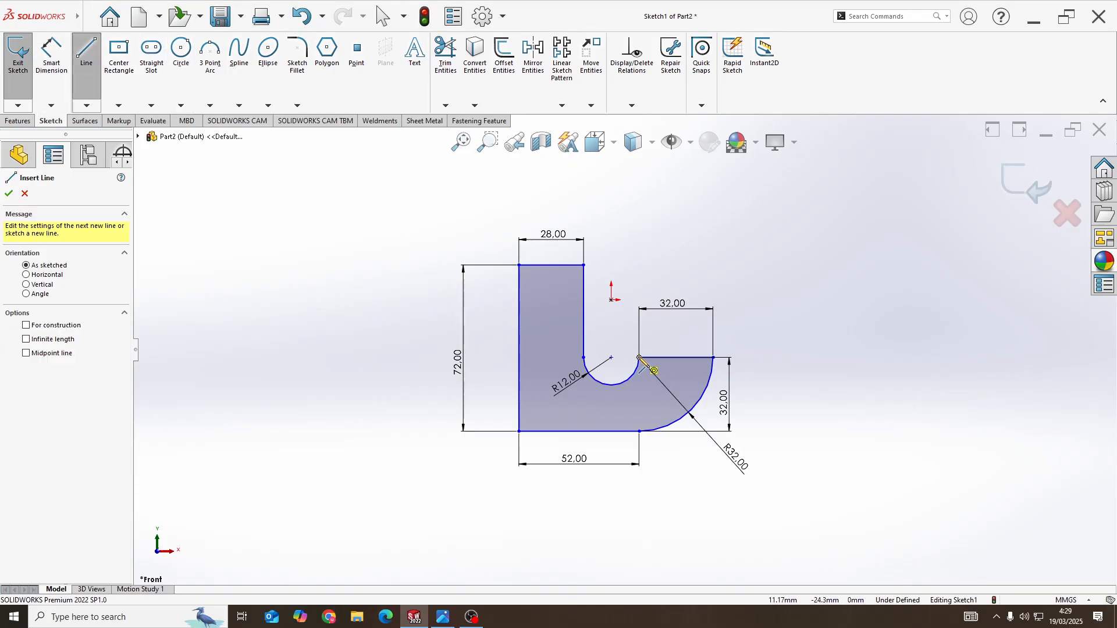
pyautogui.click(639, 431)
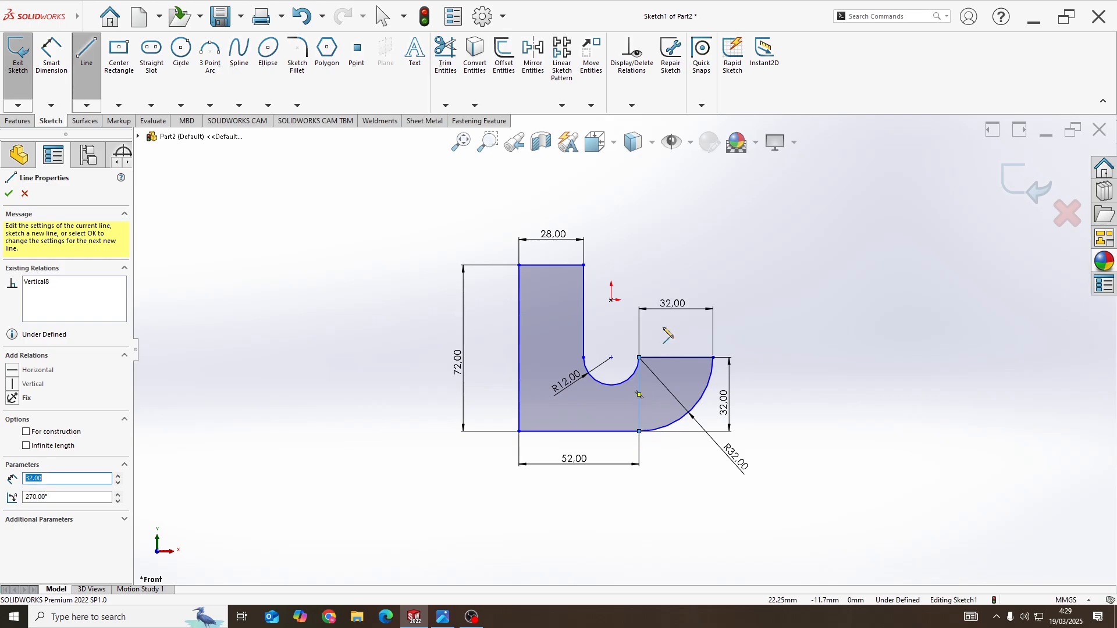
pyautogui.press('Escape')
# Step: Check the part drawing and extrude the sketch's L-shaped region 40 mm in the reversed direction
pyautogui.hotkey('alt', 'Tab')
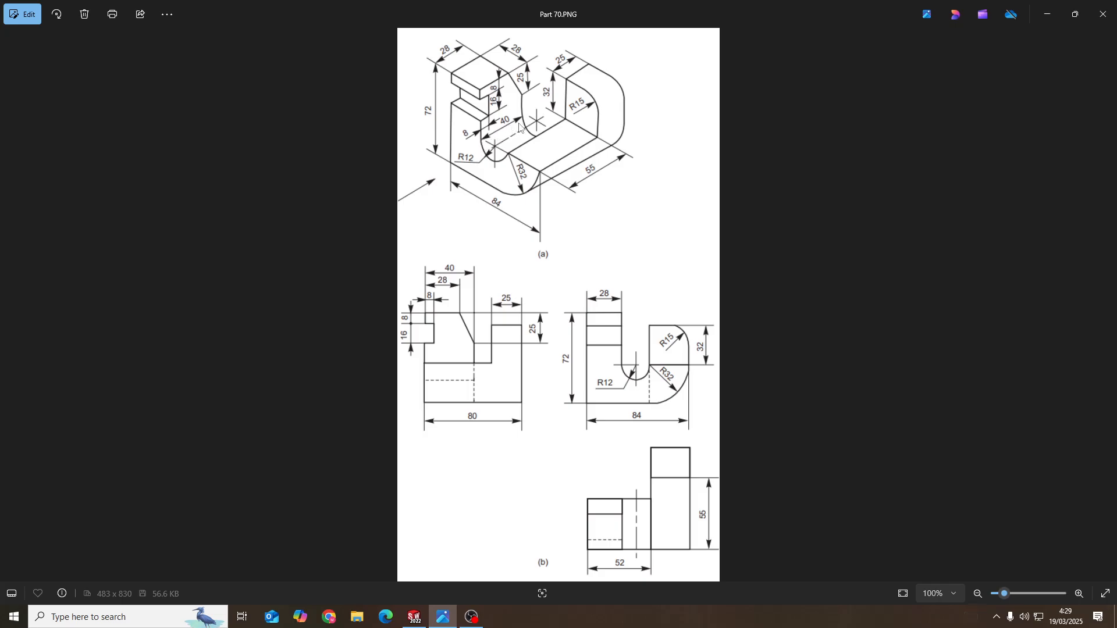
pyautogui.hotkey('alt', 'Tab')
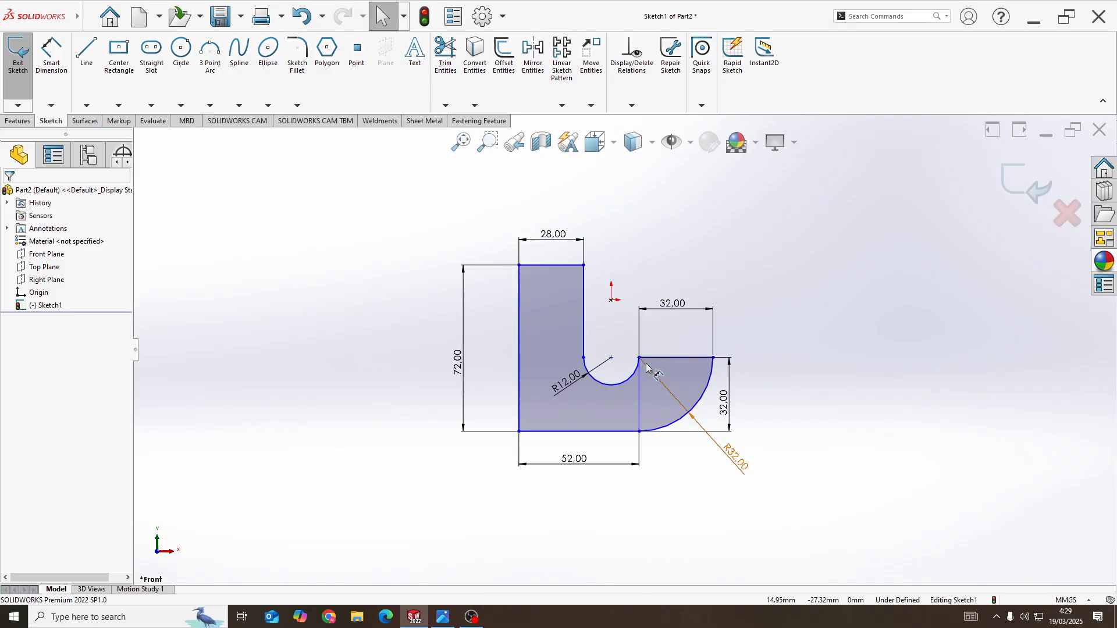
pyautogui.click(18, 121)
pyautogui.click(33, 106)
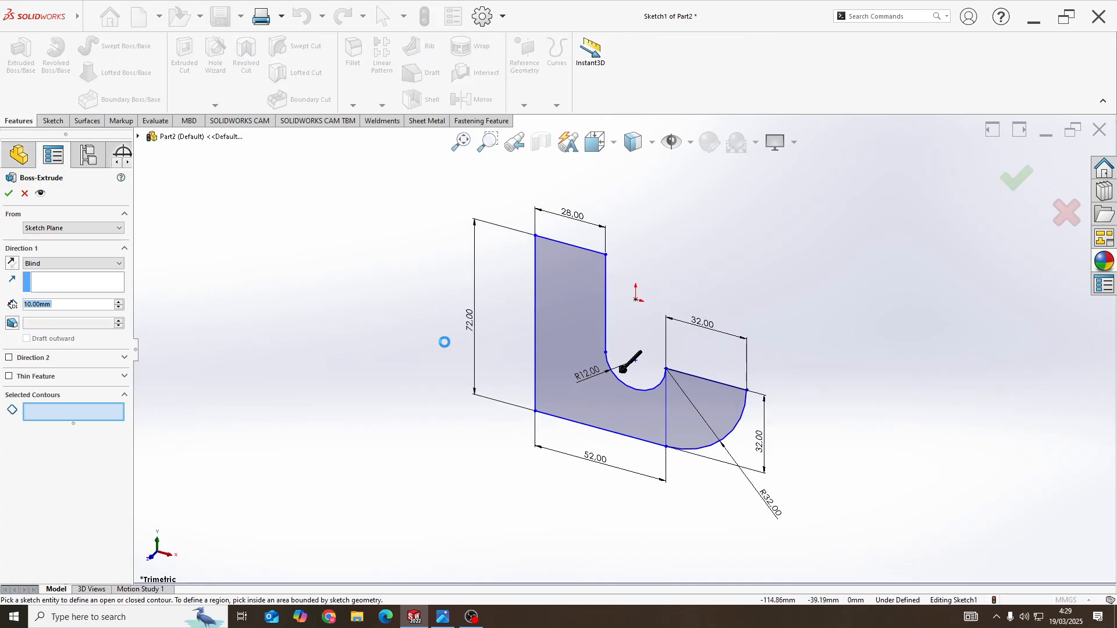
pyautogui.click(12, 264)
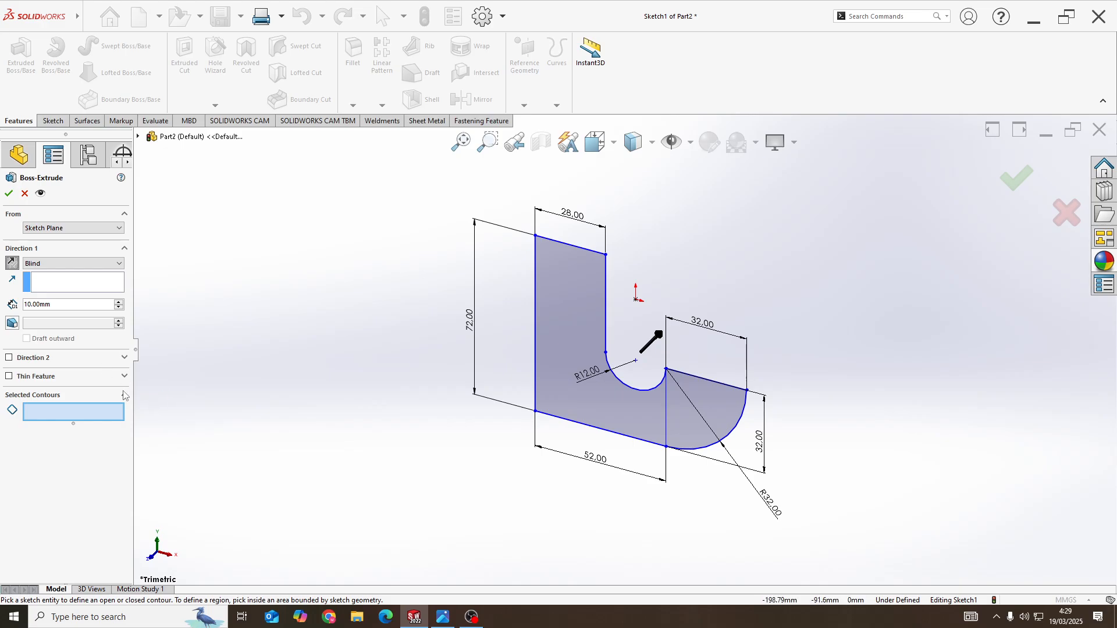
pyautogui.click(557, 357)
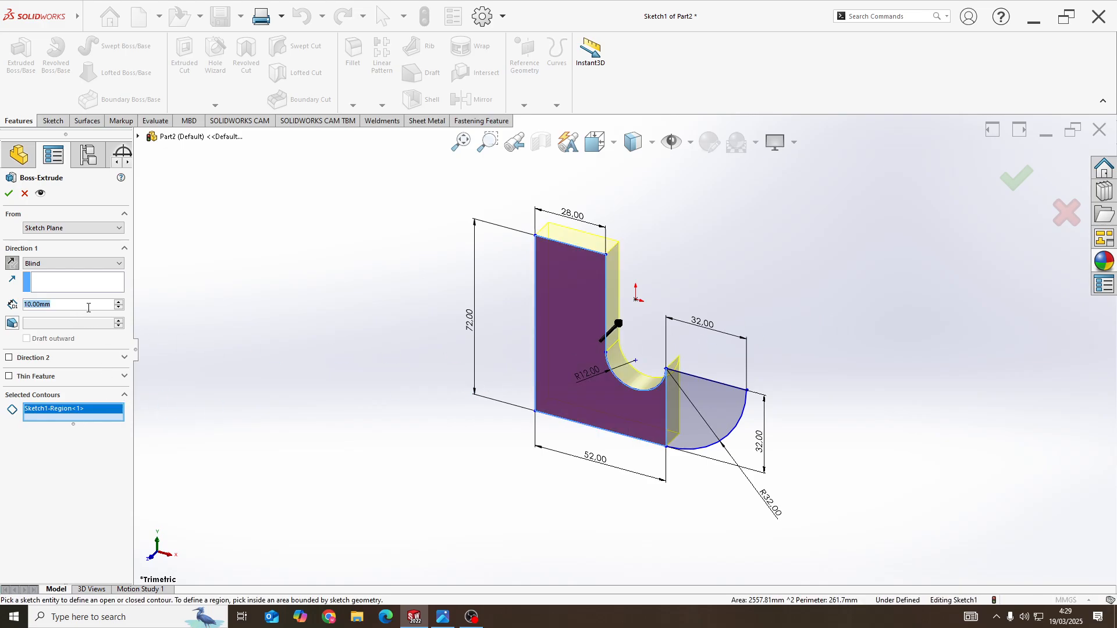
pyautogui.write('40')
pyautogui.press('Return')
pyautogui.hotkey('alt', 'Tab')
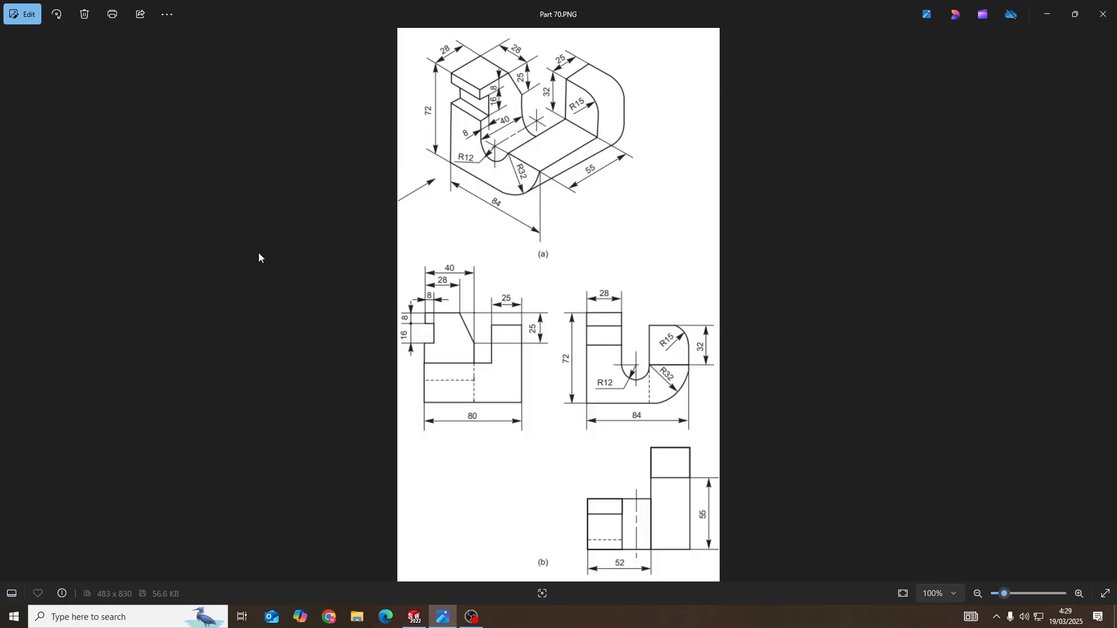
pyautogui.hotkey('alt', 'Tab')
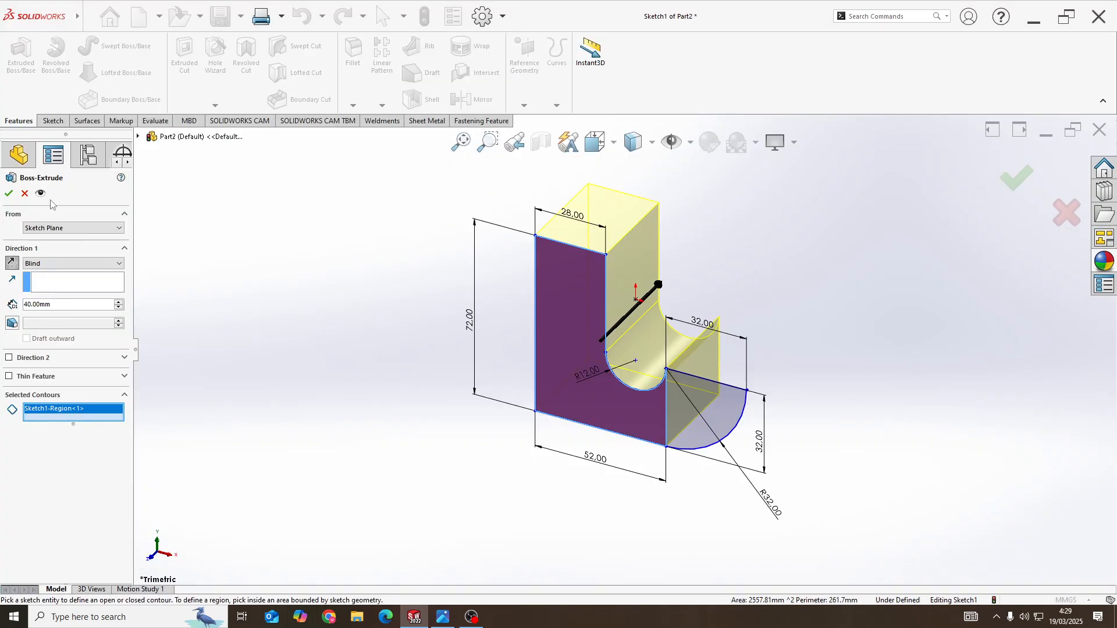
pyautogui.click(9, 193)
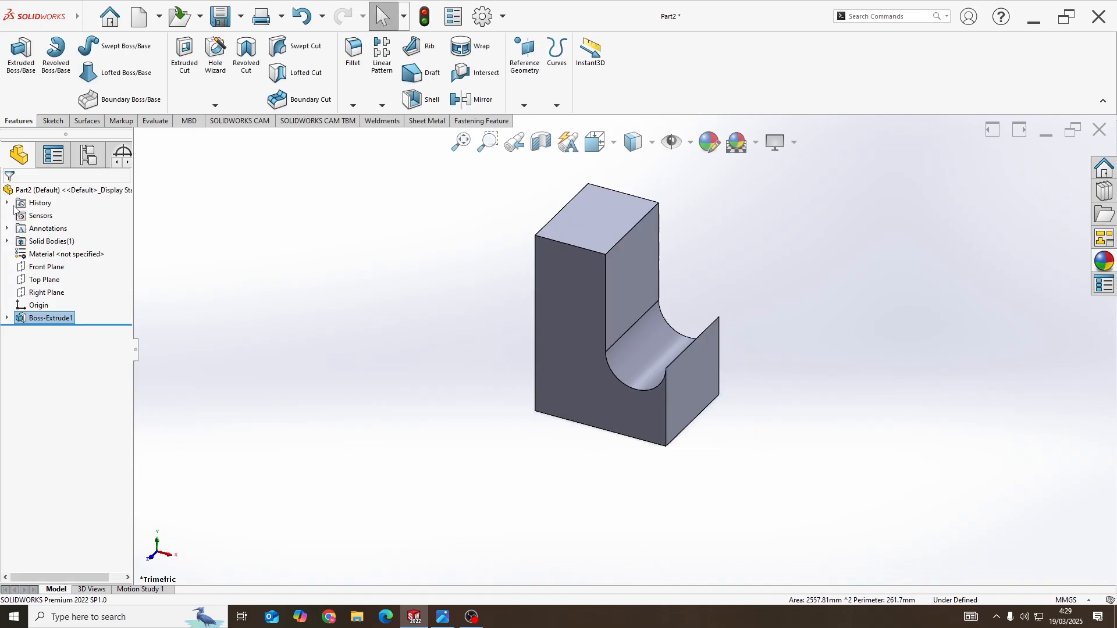
# Step: Reuse the profile sketch to extrude its quarter-round region 55 mm in the reversed direction, merged with the body, after checking the drawing
pyautogui.click(6, 318)
pyautogui.click(55, 330)
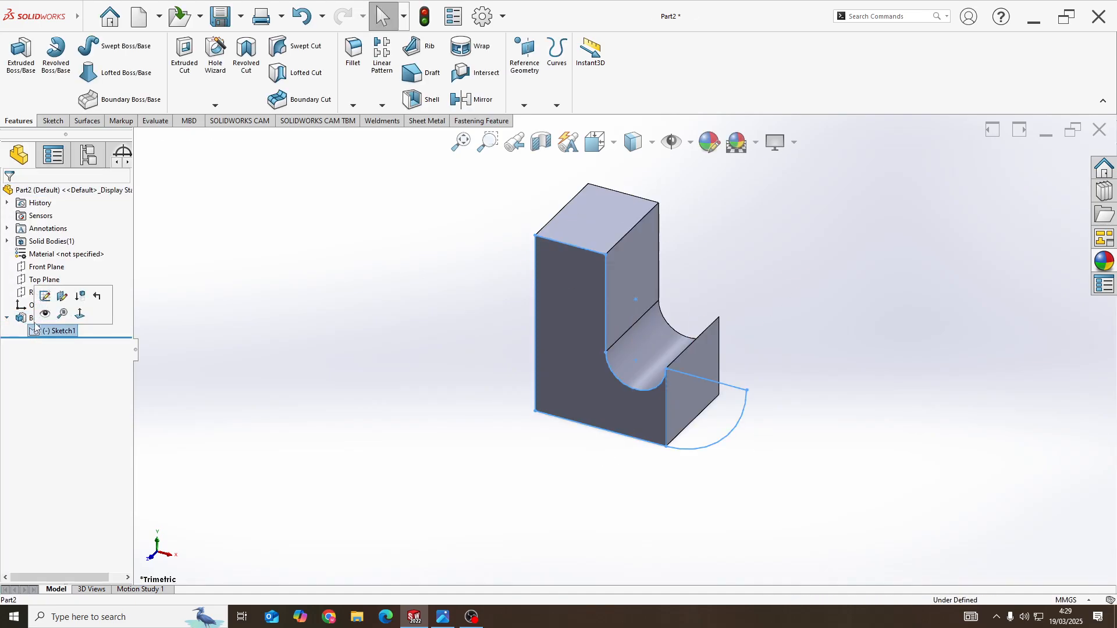
pyautogui.click(17, 96)
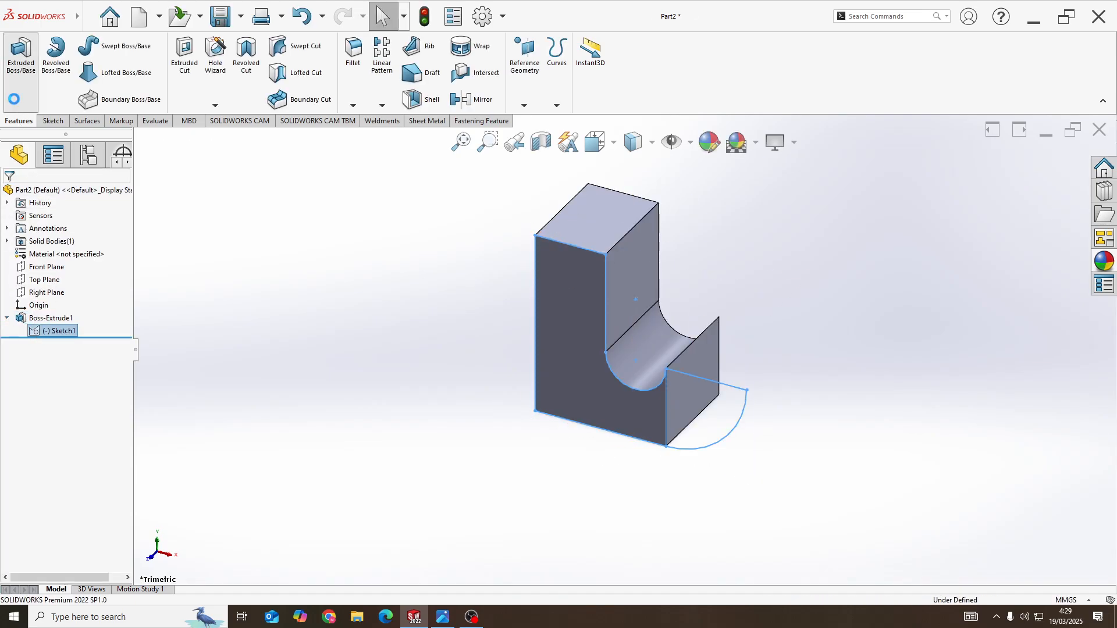
pyautogui.click(720, 396)
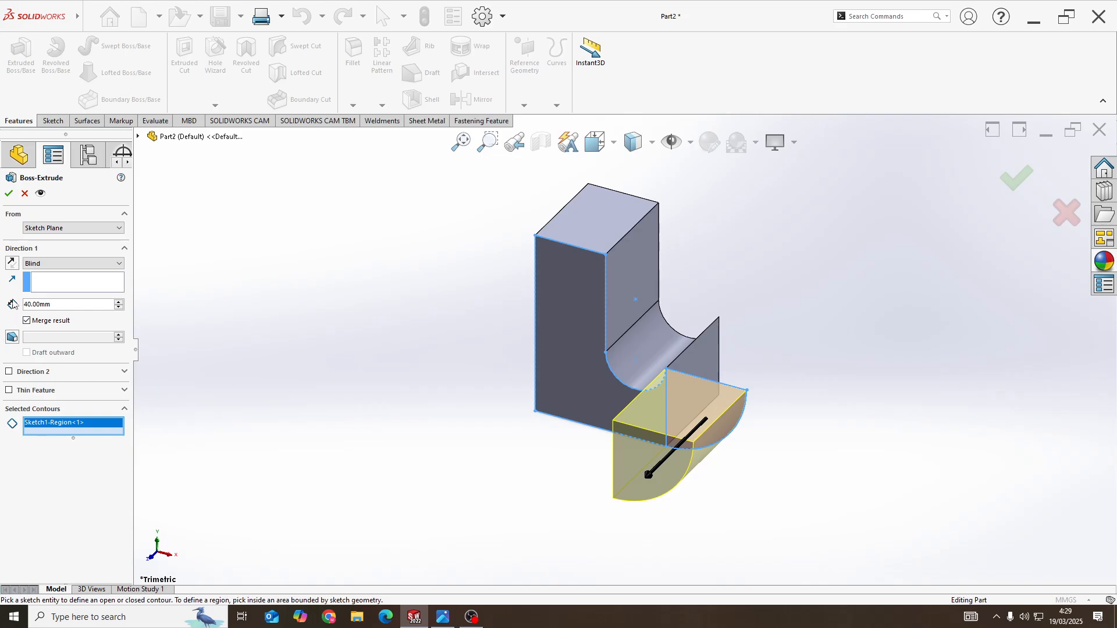
pyautogui.click(12, 265)
pyautogui.hotkey('alt', 'Tab')
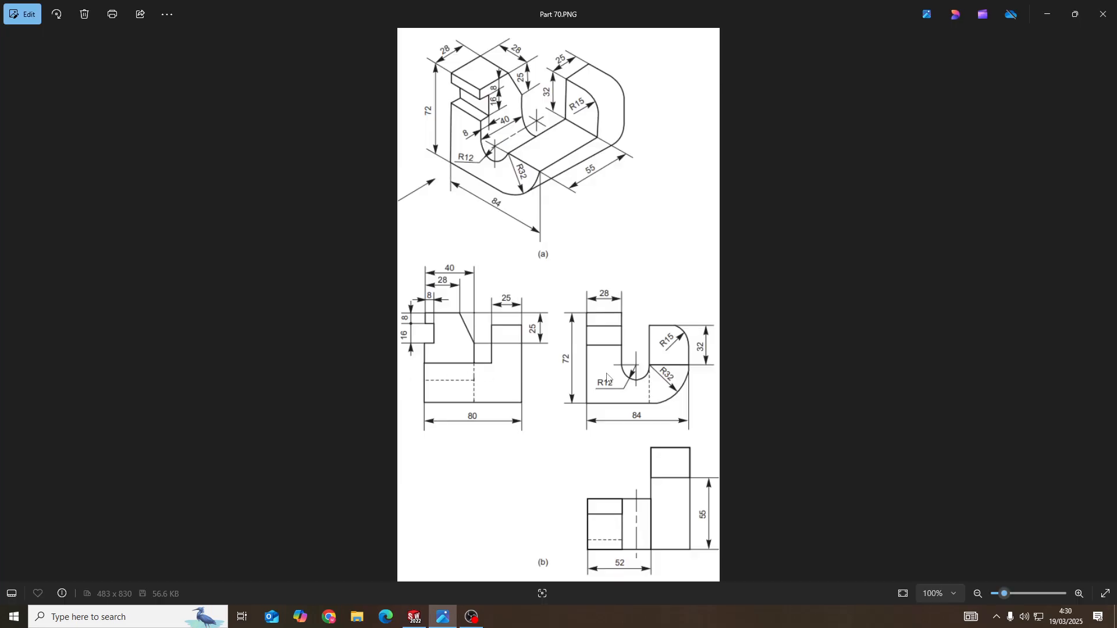
pyautogui.hotkey('alt', 'Tab')
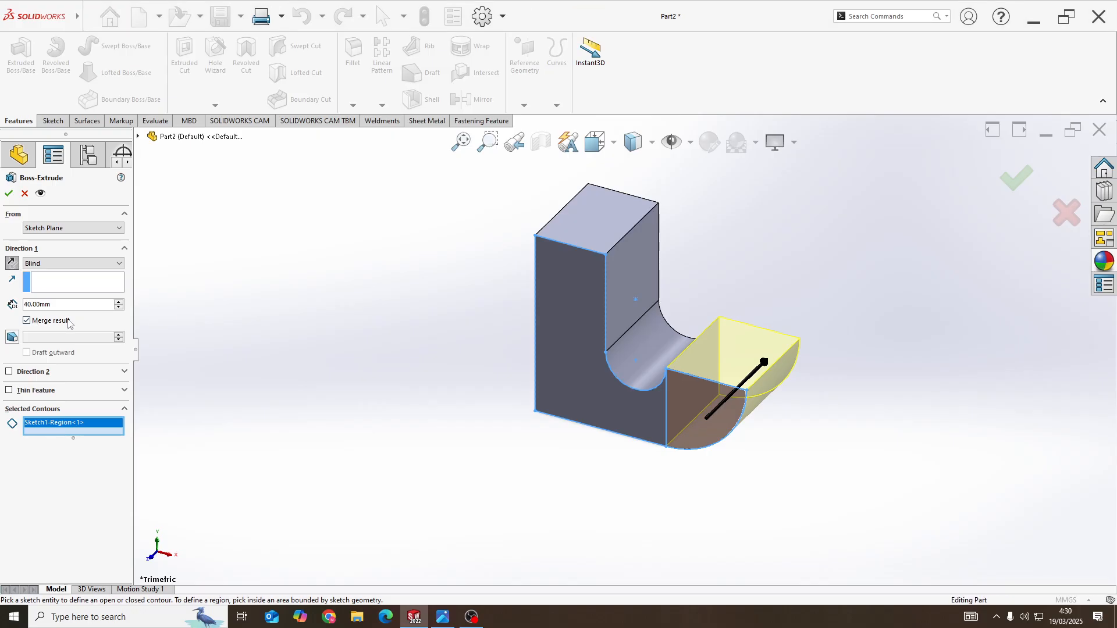
pyautogui.write('55')
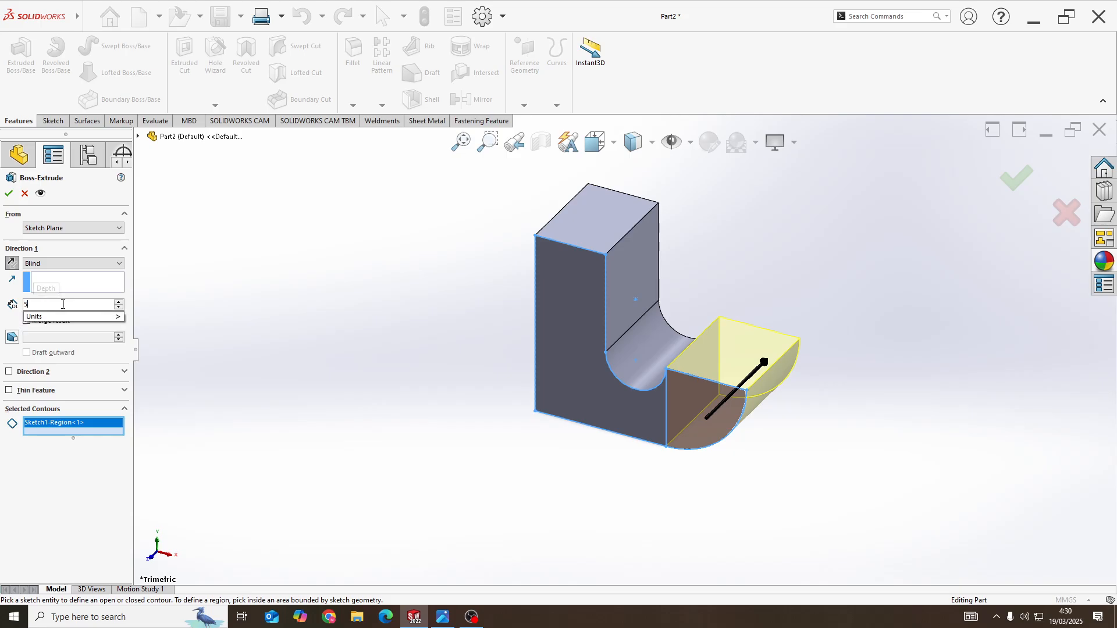
pyautogui.press('Return')
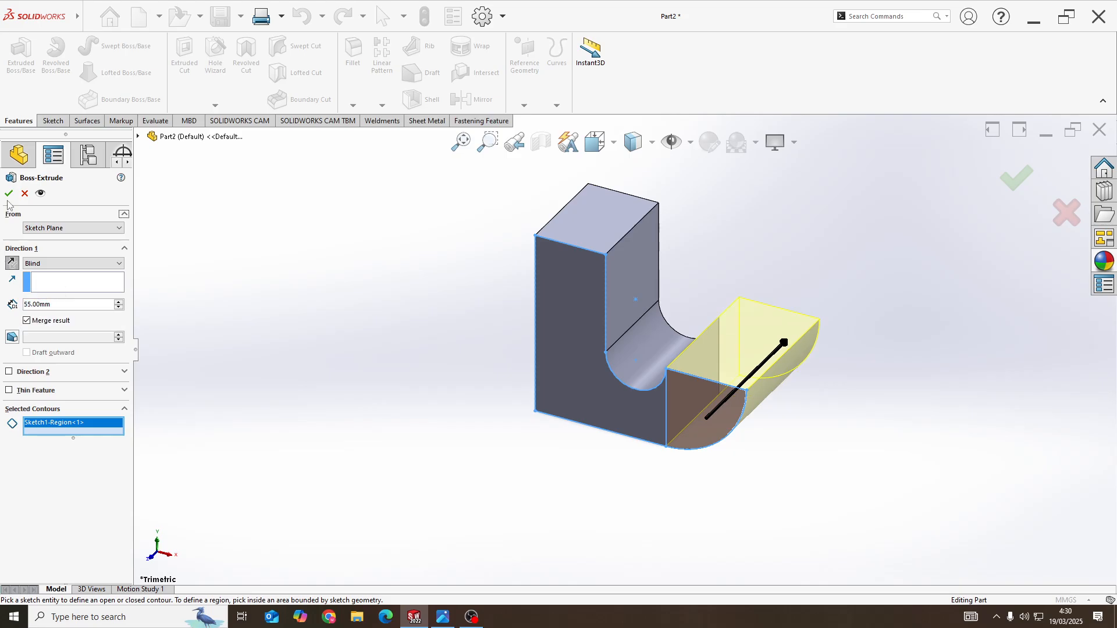
pyautogui.click(9, 194)
# Step: Check the part drawing, start a sketch on the back face of the quarter-round block and convert the face's edges into sketch entities
pyautogui.moveTo(459, 349); pyautogui.dragTo(728, 403, button='middle')
pyautogui.hotkey('alt', 'Tab')
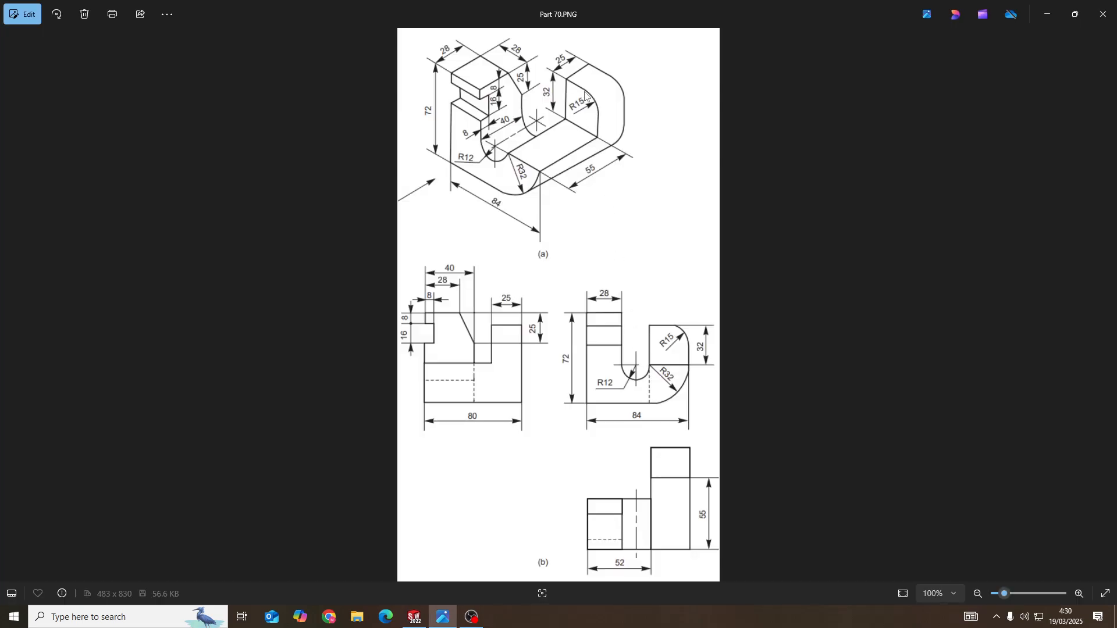
pyautogui.hotkey('alt', 'Tab')
pyautogui.moveTo(633, 335)
pyautogui.mouseDown(button='middle')
pyautogui.moveTo(739, 346)
pyautogui.moveTo(577, 389)
pyautogui.mouseUp(button='middle')
pyautogui.rightClick(658, 379)
pyautogui.click(683, 352)
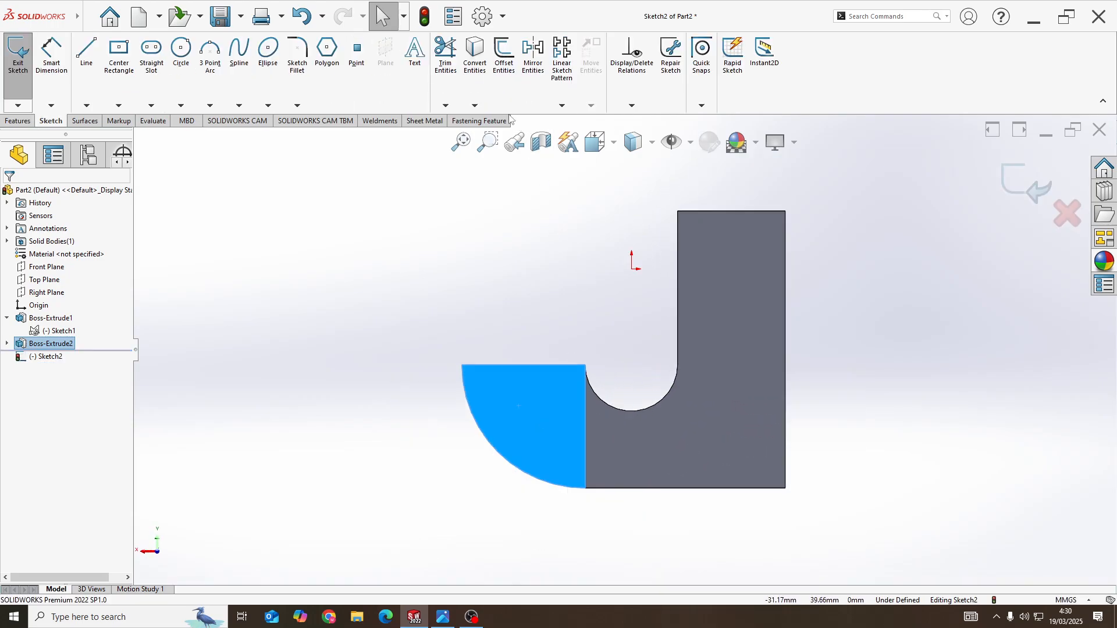
pyautogui.click(474, 56)
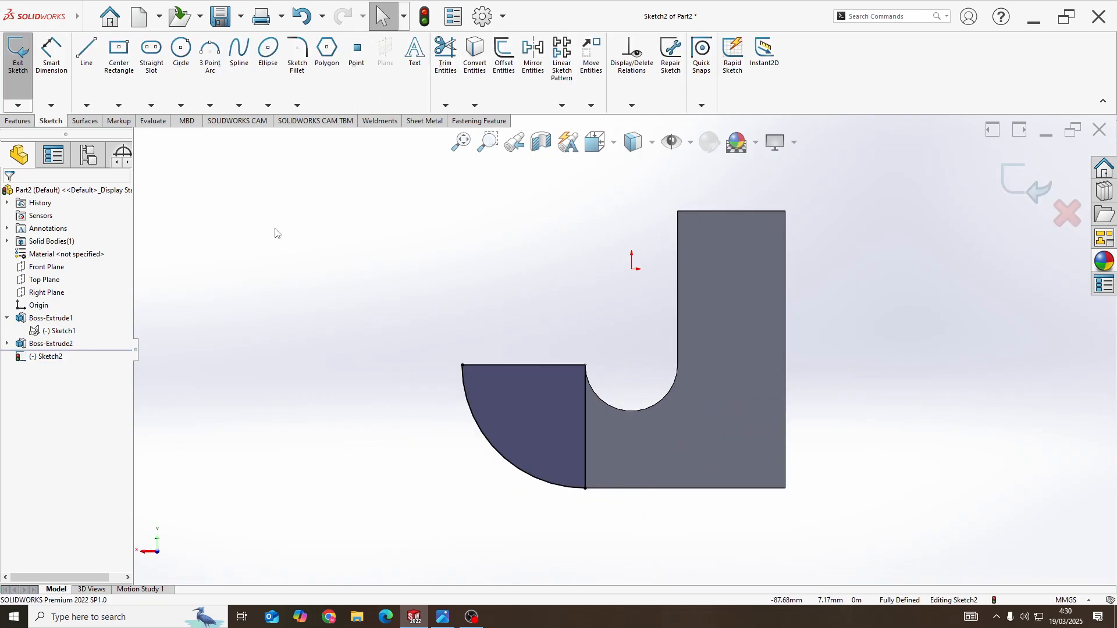
# Step: Draw a corner rectangle about 27 mm high on the quarter-round profile's flat top edge, spanning the edge's full width
pyautogui.click(119, 105)
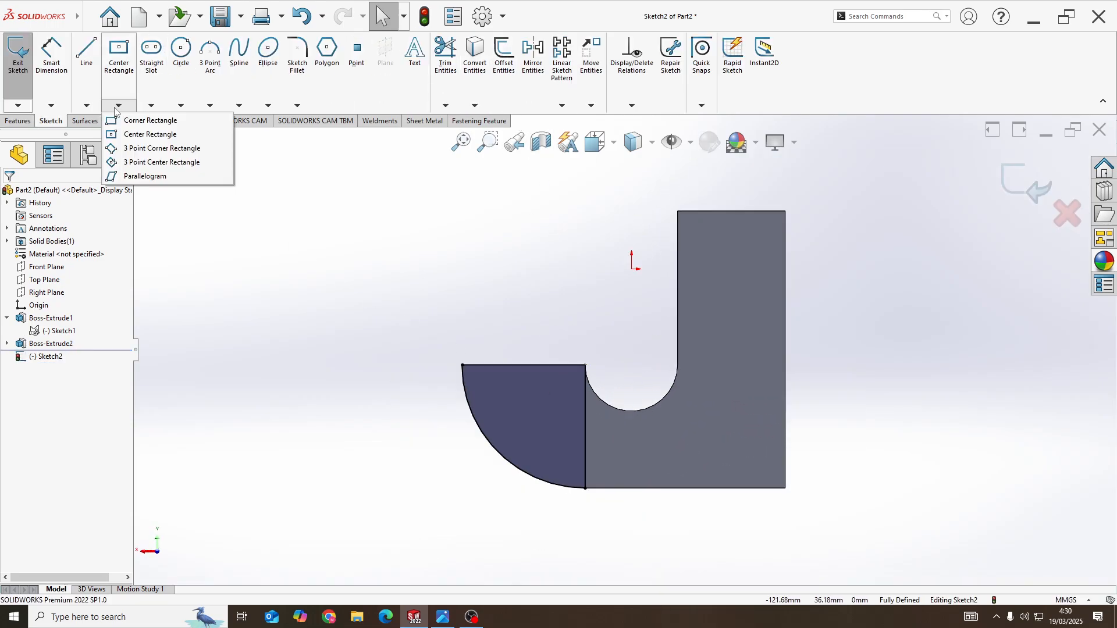
pyautogui.click(145, 122)
pyautogui.click(463, 365)
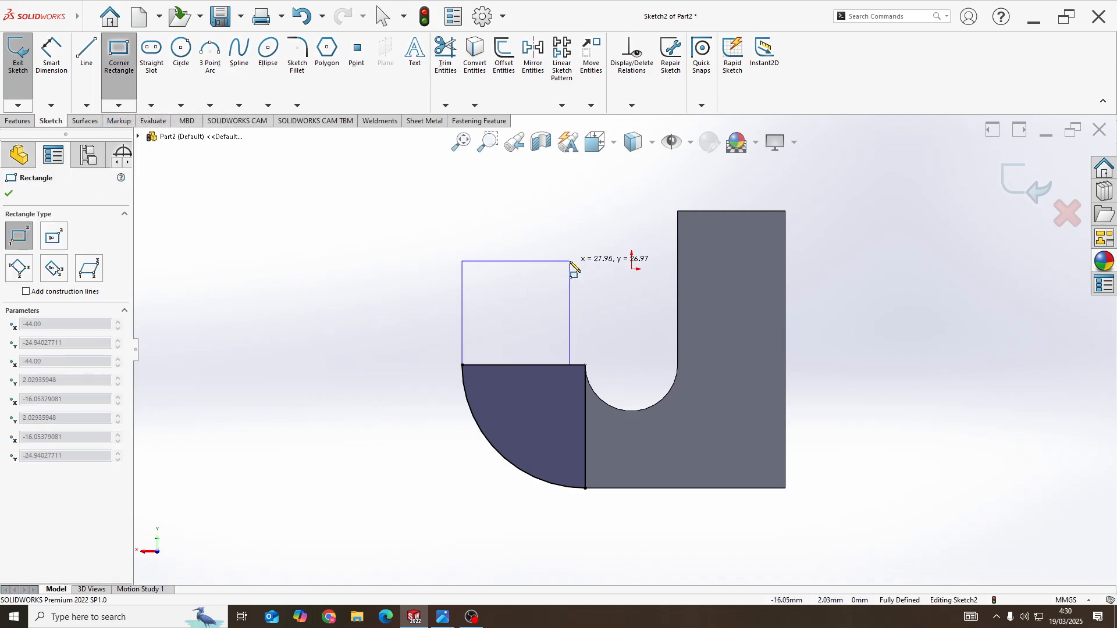
pyautogui.click(585, 260)
# Step: Check the part drawing and dimension the rectangle's height to 32 mm
pyautogui.hotkey('alt', 'Tab')
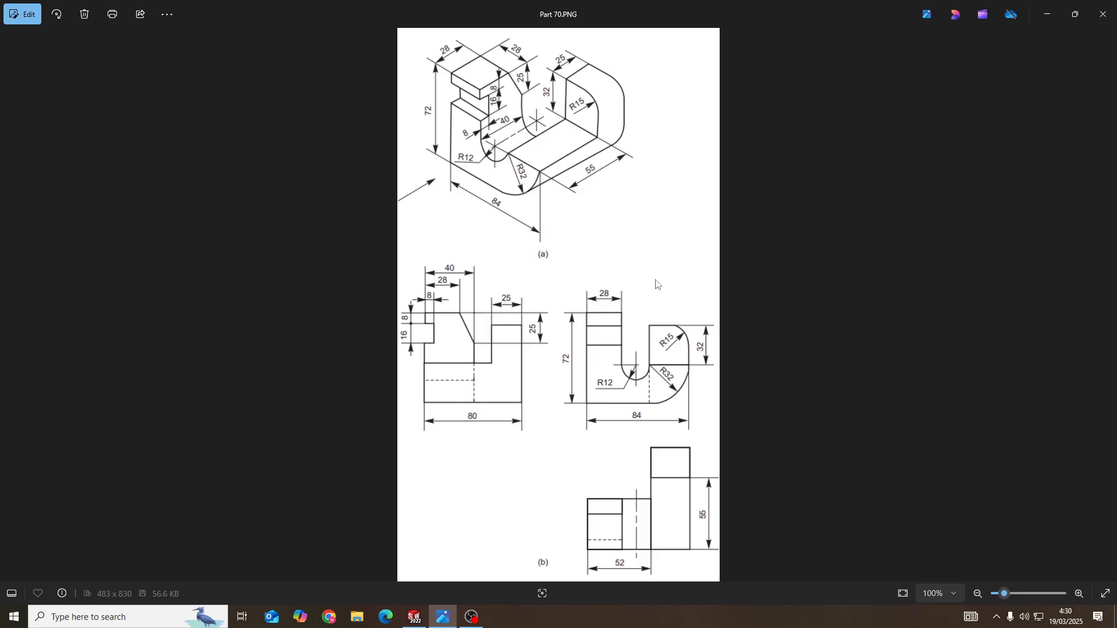
pyautogui.hotkey('alt', 'Tab')
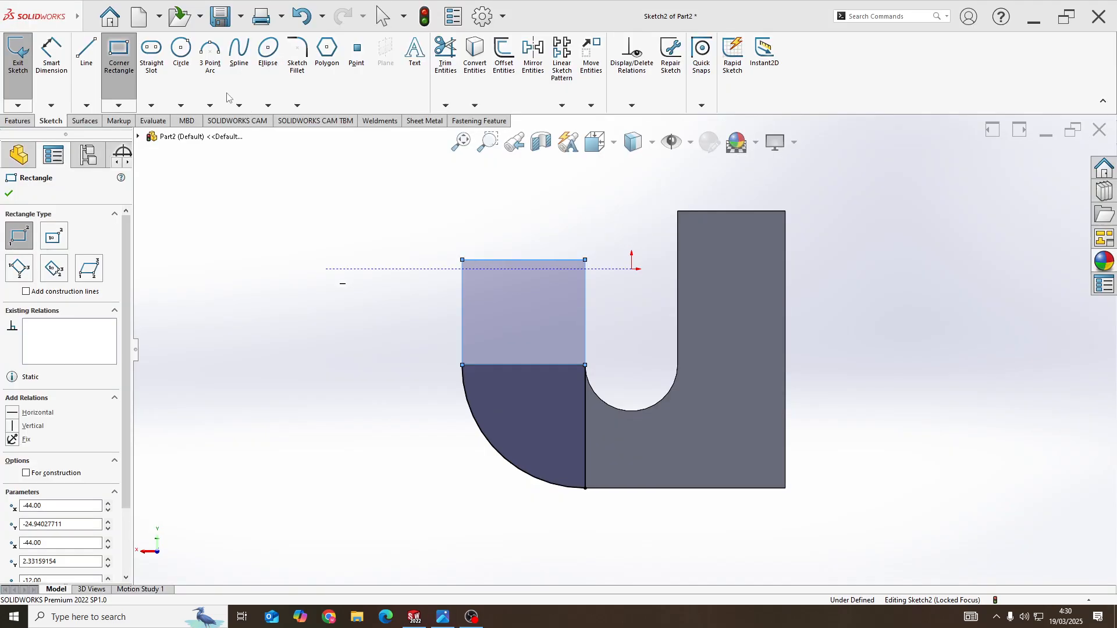
pyautogui.click(44, 86)
pyautogui.click(464, 332)
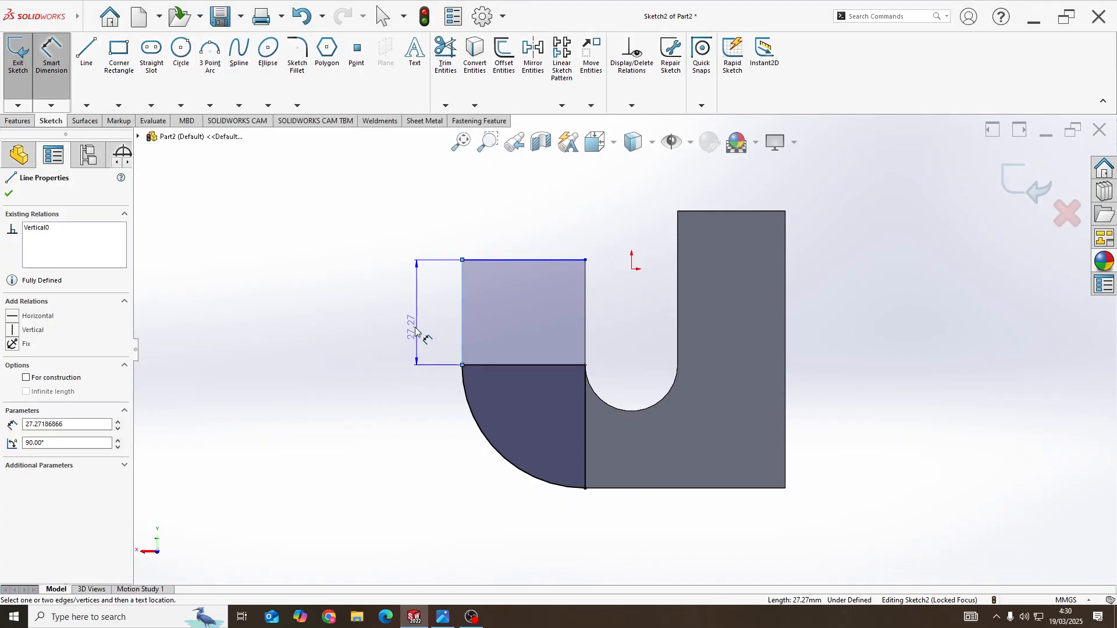
pyautogui.click(410, 325)
pyautogui.write('32')
pyautogui.press('Return')
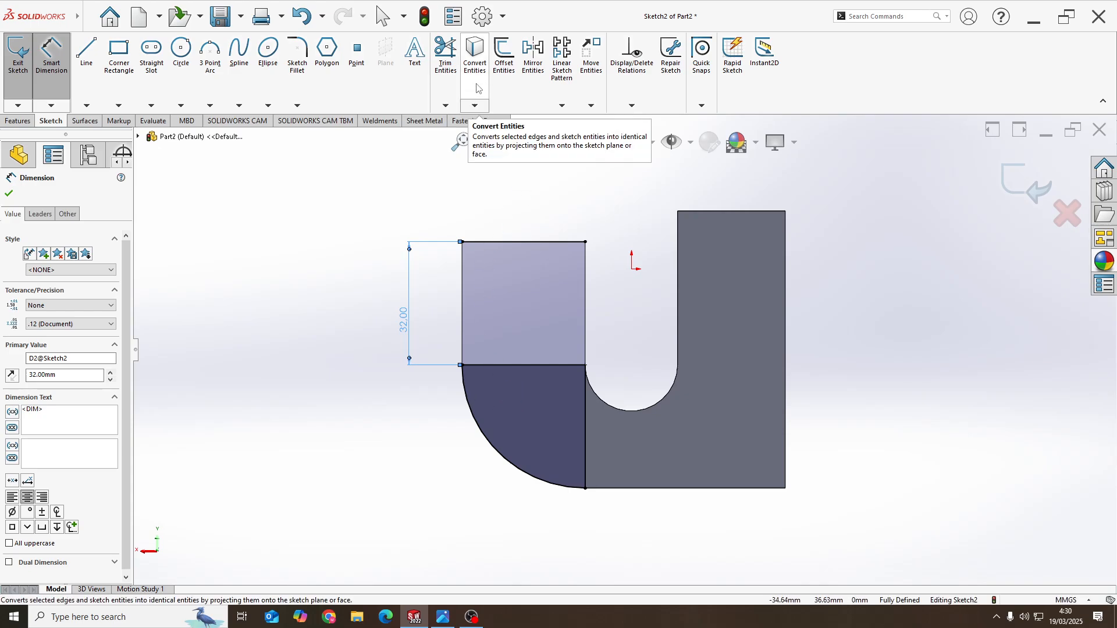
# Step: Trim away the horizontal line dividing the rectangle from the quarter-round profile
pyautogui.click(445, 58)
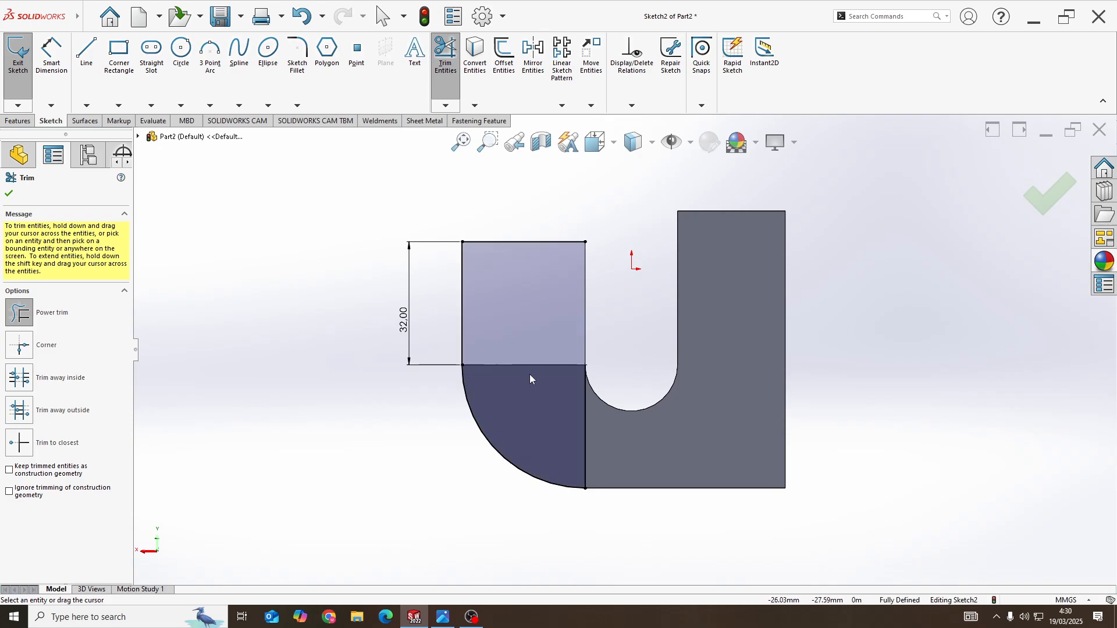
pyautogui.moveTo(556, 305)
pyautogui.mouseDown(button='middle')
pyautogui.moveTo(581, 324)
pyautogui.moveTo(562, 330)
pyautogui.mouseUp(button='middle')
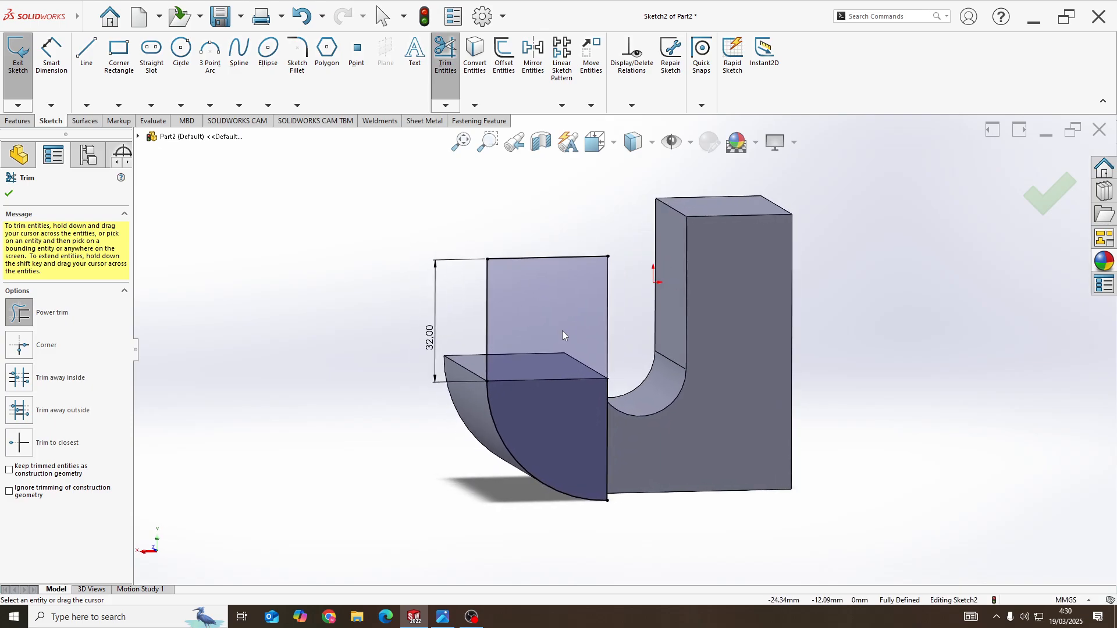
pyautogui.press('space')
# Step: Check the part drawing and add a 15 mm sketch fillet to the rectangle's upper outer corner
pyautogui.hotkey('alt', 'Tab')
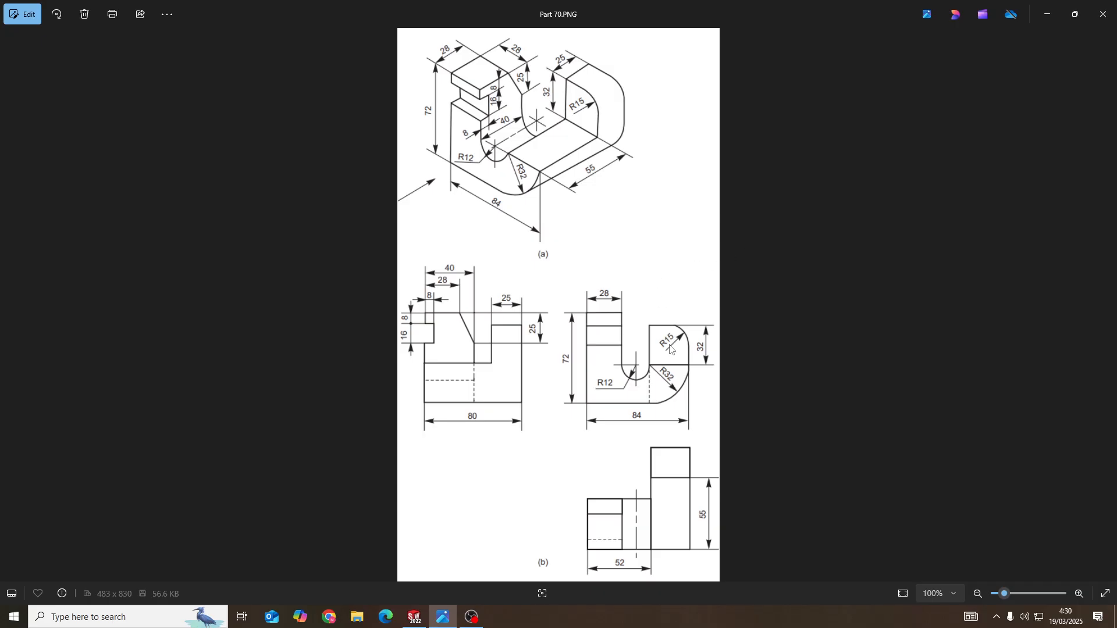
pyautogui.hotkey('alt', 'Tab')
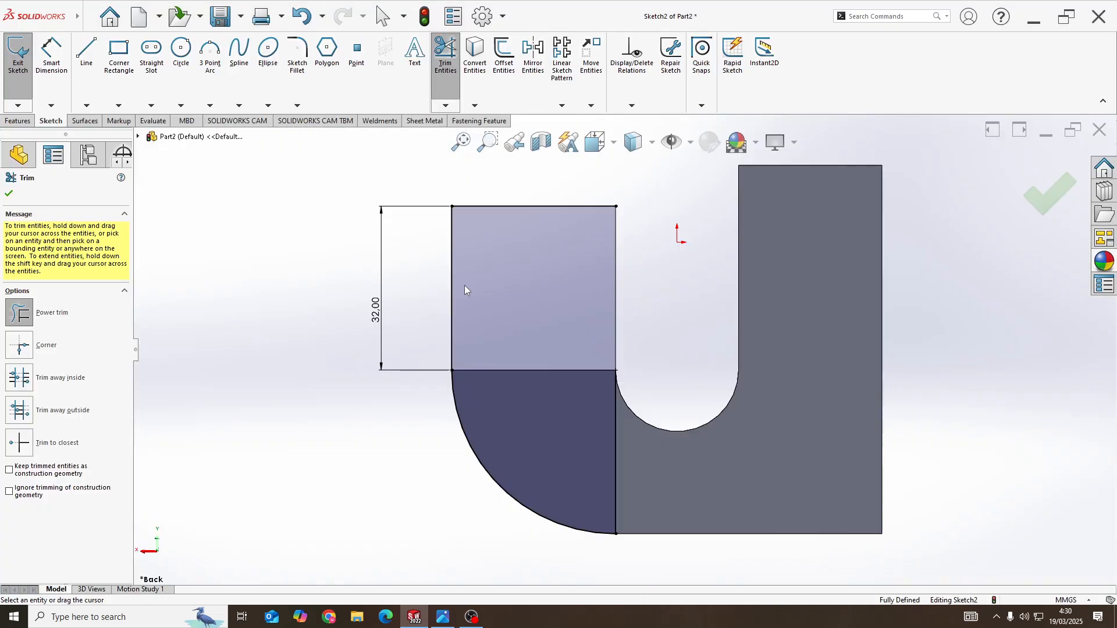
pyautogui.moveTo(560, 320)
pyautogui.mouseDown(button='middle')
pyautogui.moveTo(794, 370)
pyautogui.moveTo(788, 145)
pyautogui.moveTo(789, 267)
pyautogui.moveTo(578, 357)
pyautogui.moveTo(591, 448)
pyautogui.mouseUp(button='middle')
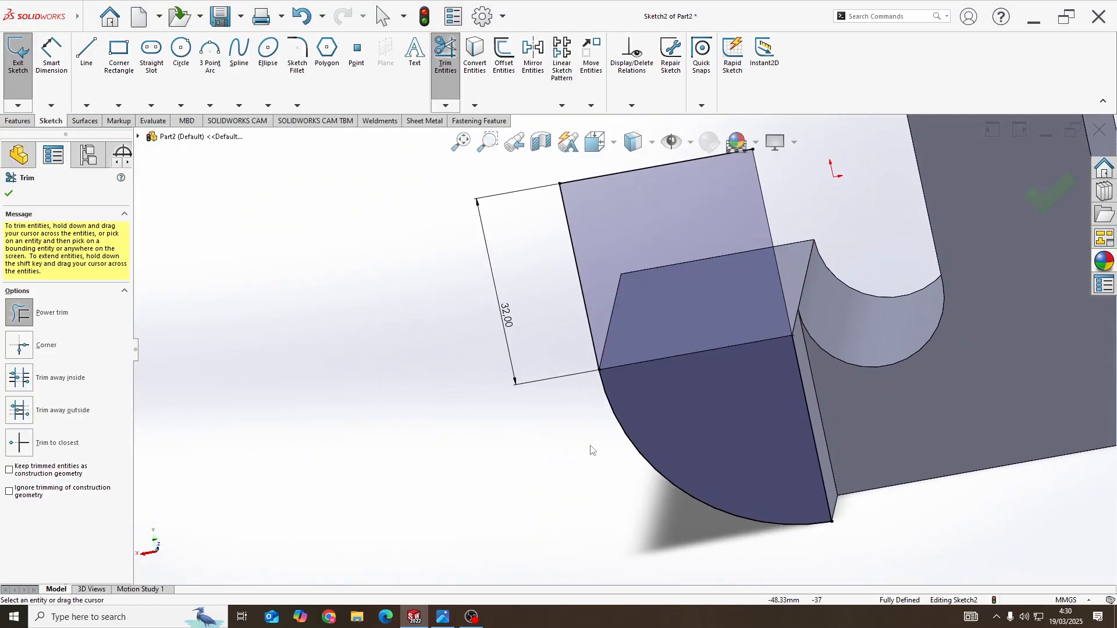
pyautogui.press('space')
pyautogui.click(466, 415)
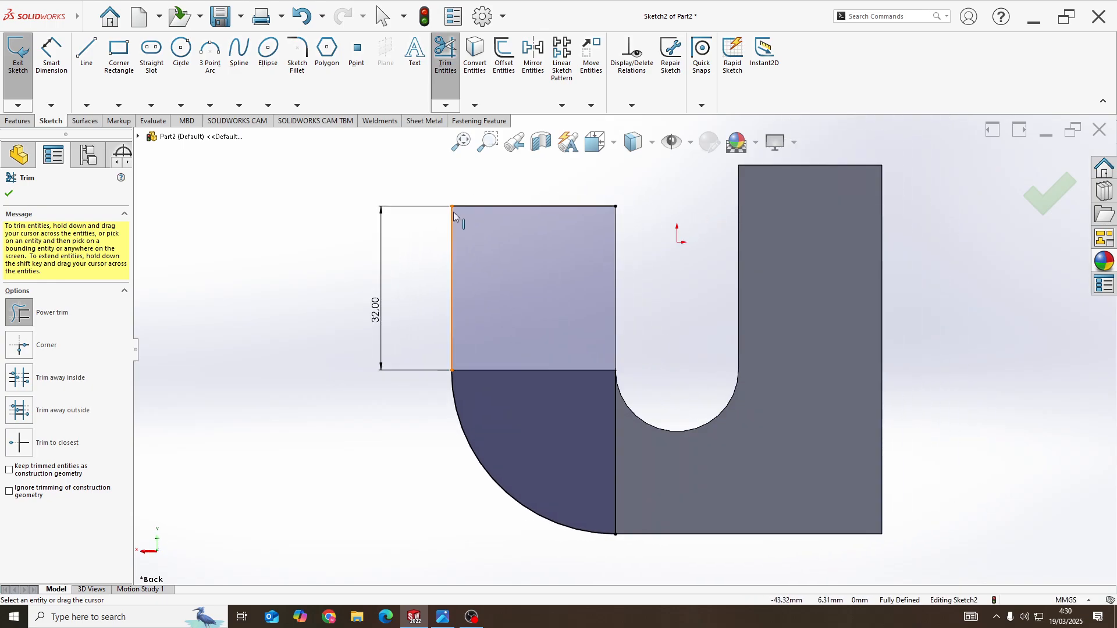
pyautogui.click(298, 63)
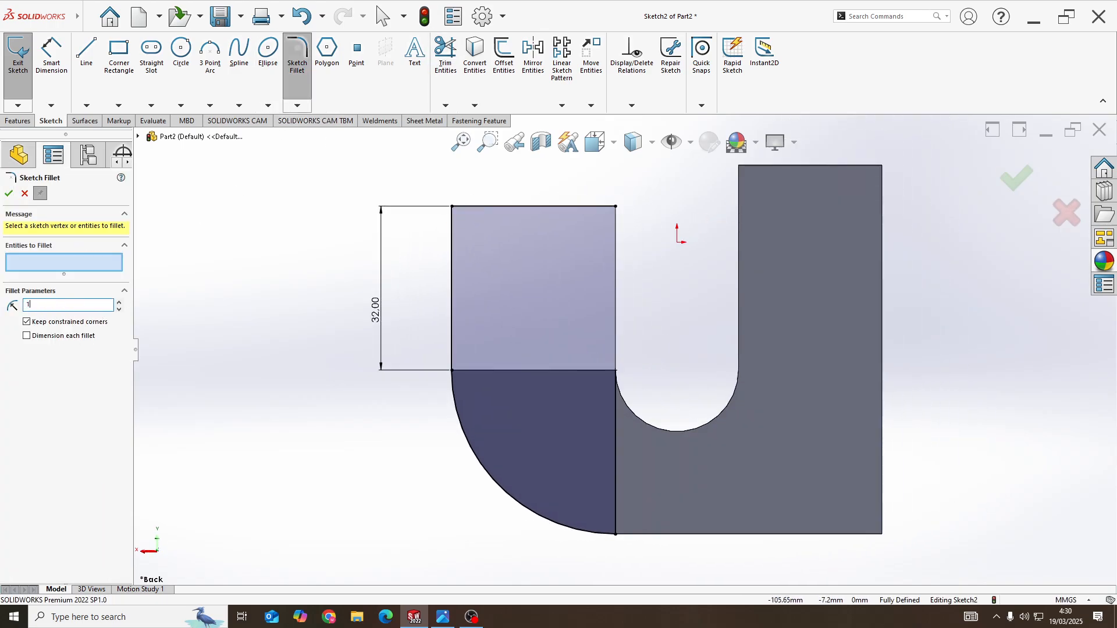
pyautogui.click(453, 207)
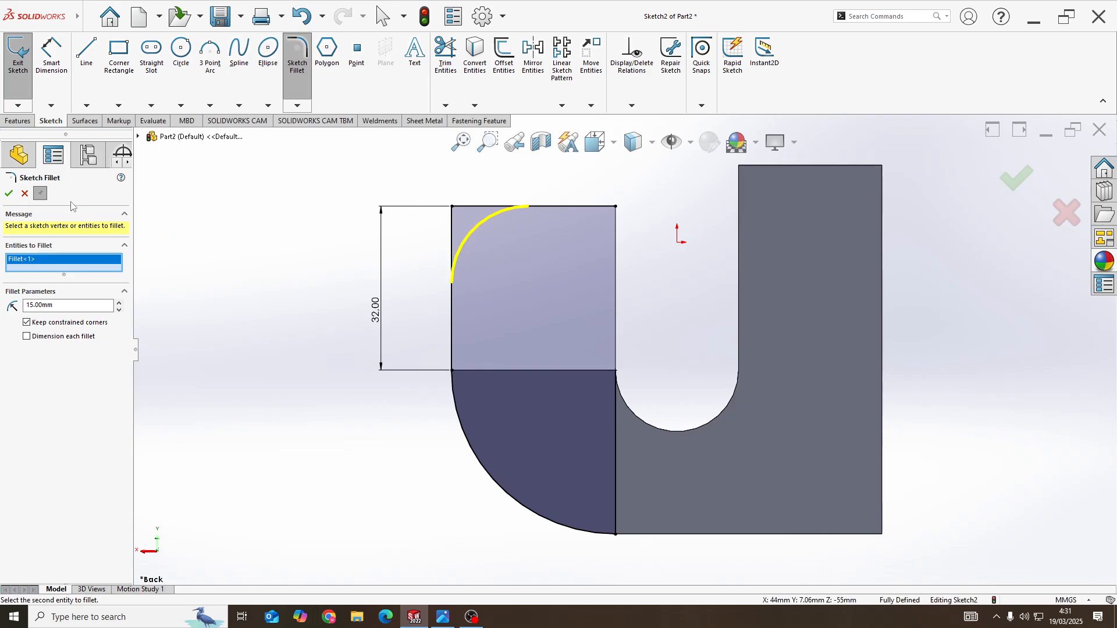
pyautogui.click(8, 194)
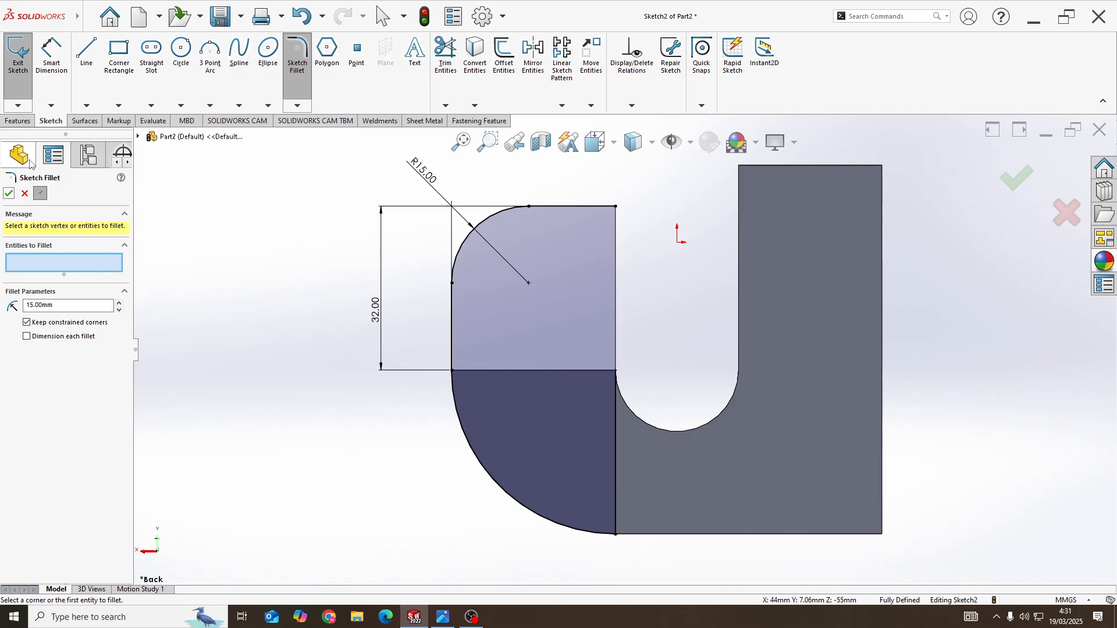
# Step: Check the part drawing and extrude the rounded upright profile 25 mm away from the body's back face, merging the result
pyautogui.click(18, 121)
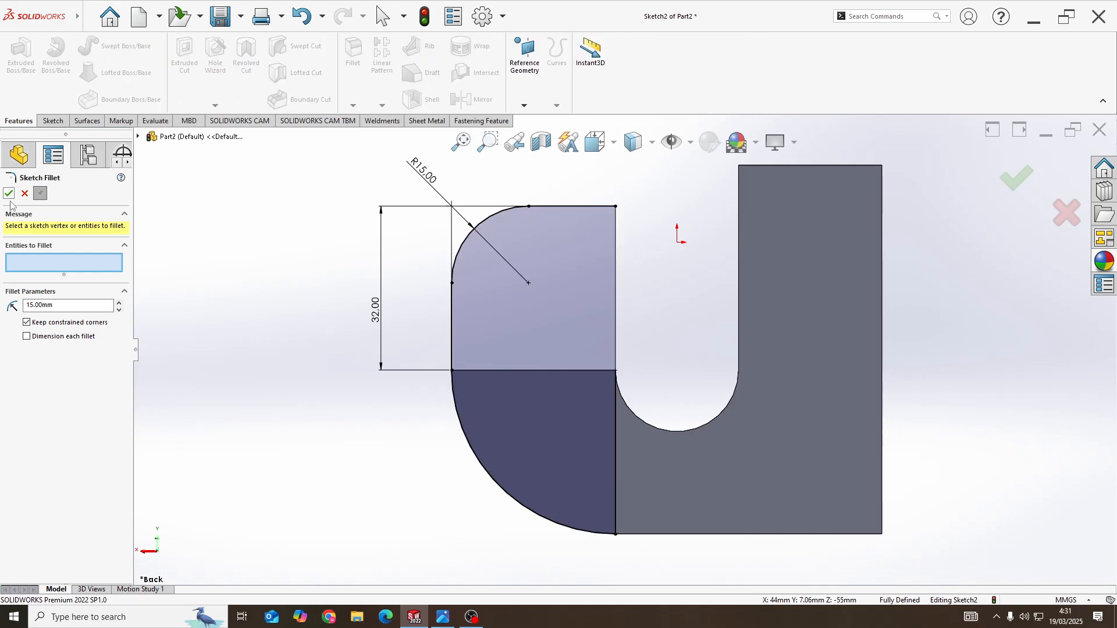
pyautogui.click(18, 95)
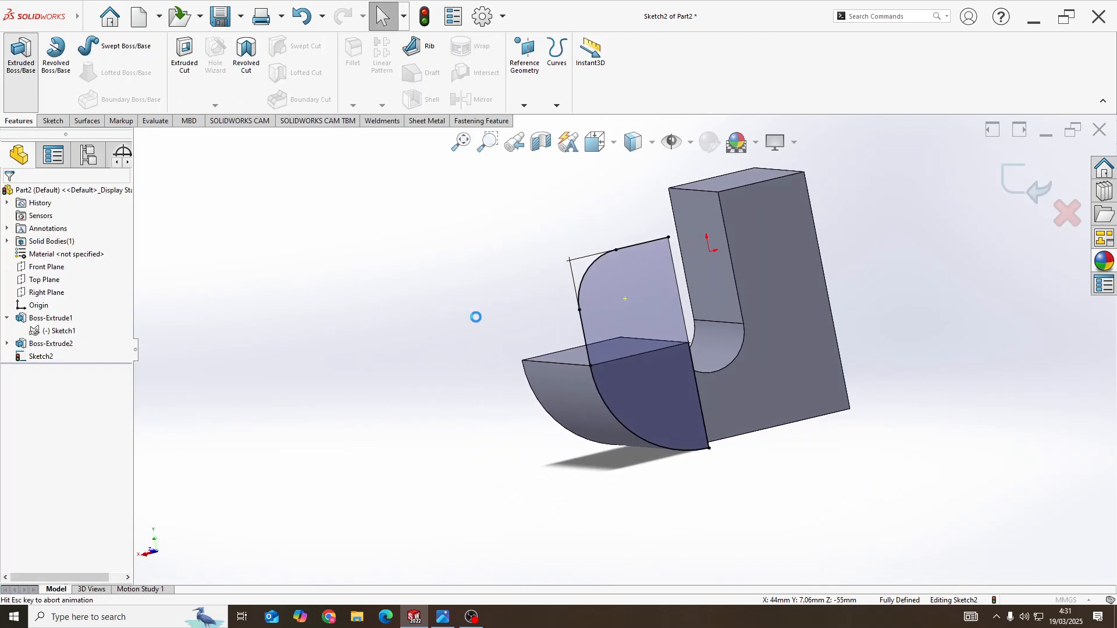
pyautogui.moveTo(662, 302); pyautogui.dragTo(681, 299, button='middle')
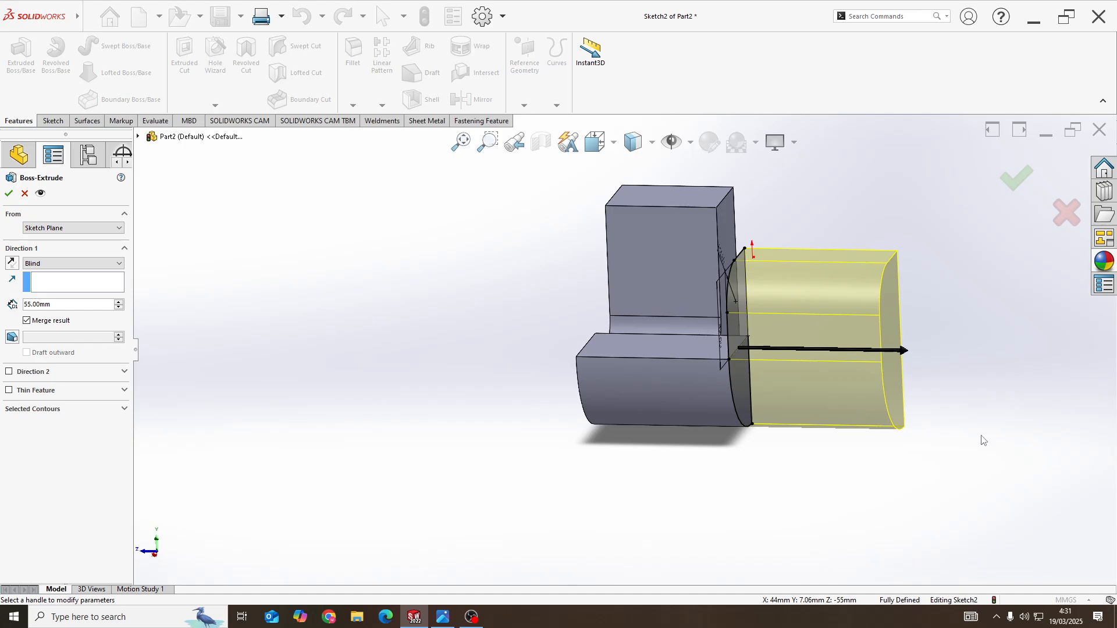
pyautogui.hotkey('alt', 'Tab')
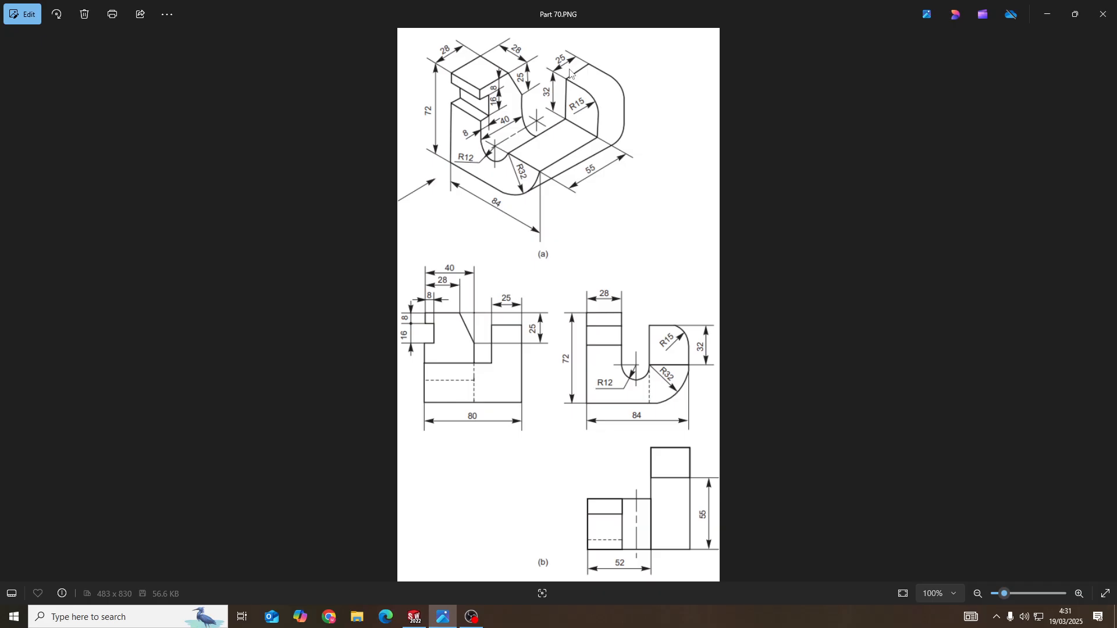
pyautogui.hotkey('alt', 'Tab')
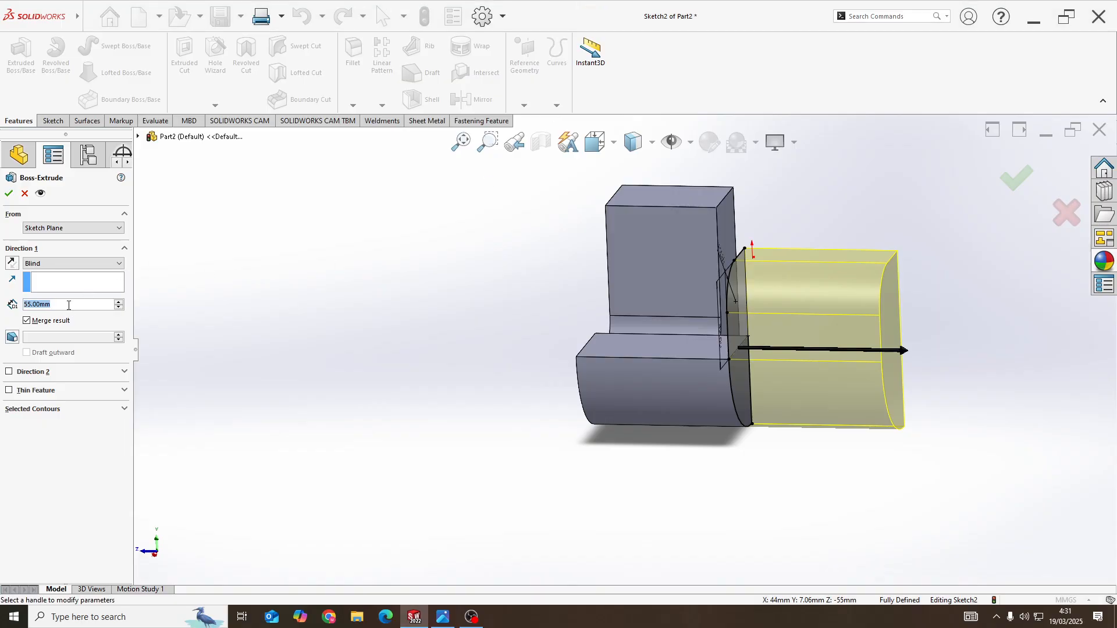
pyautogui.write('25')
pyautogui.press('Return')
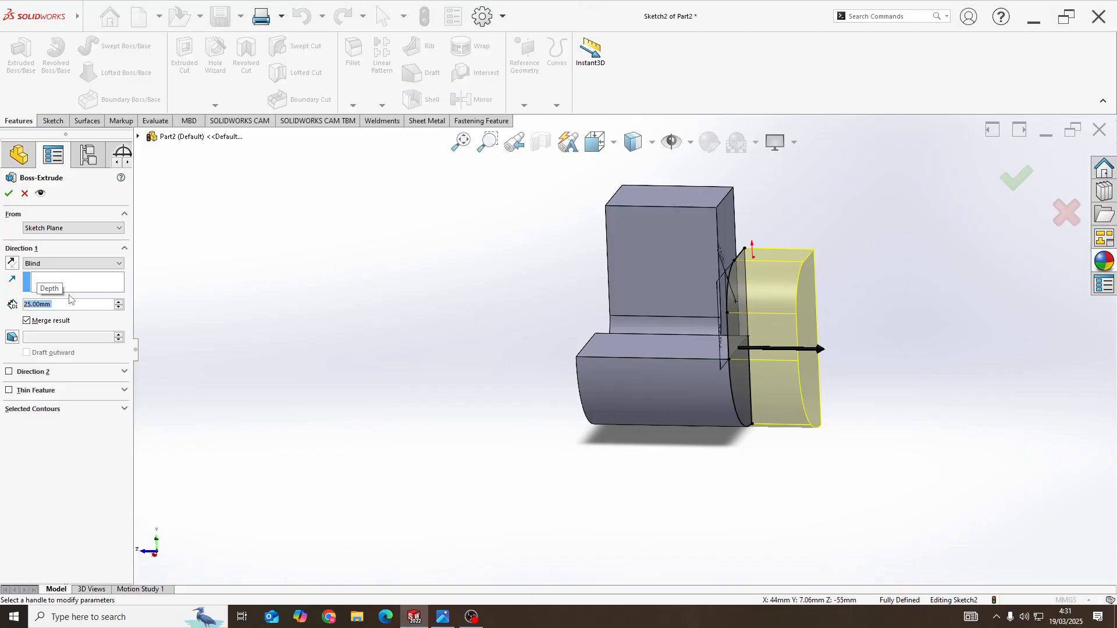
pyautogui.click(9, 194)
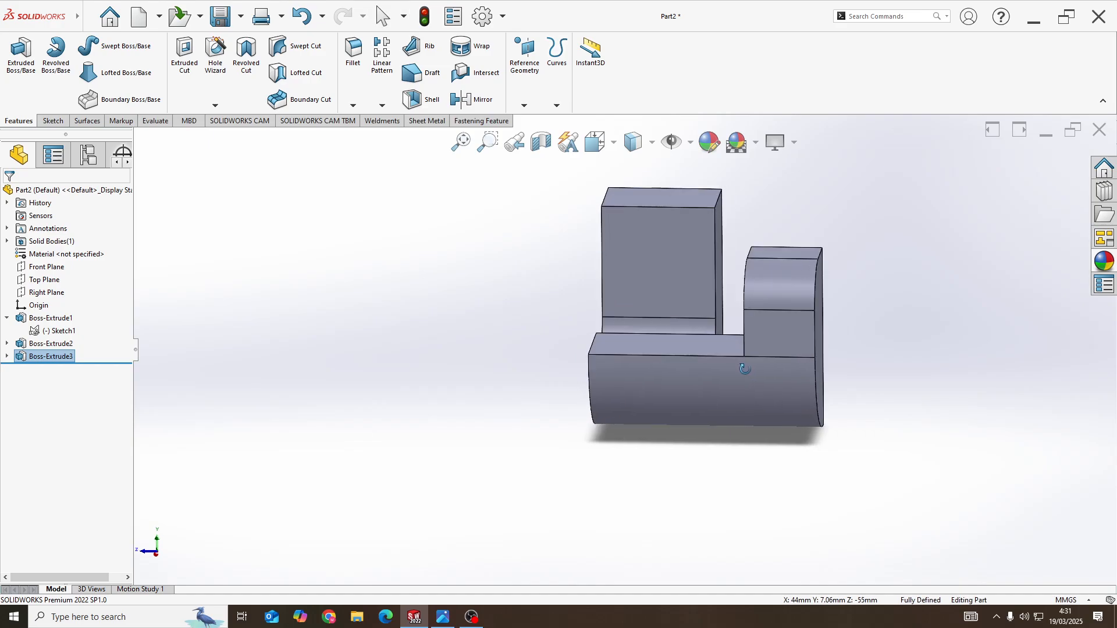
# Step: Check the part drawing and start a line sketch on the outer side face of the tall rectangular upright
pyautogui.hotkey('alt', 'Tab')
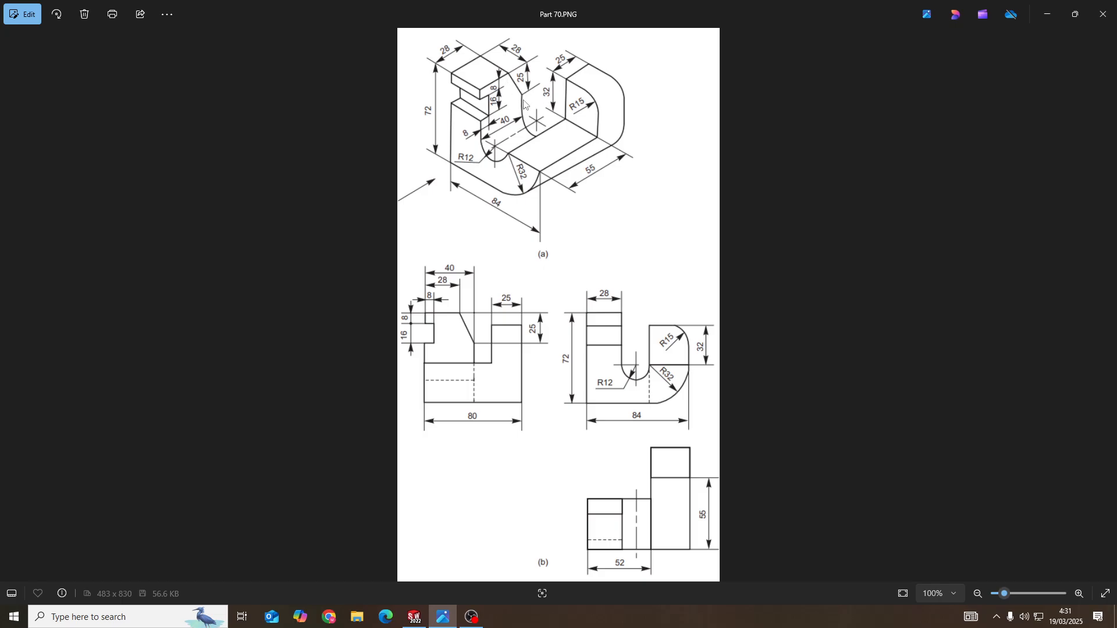
pyautogui.hotkey('alt', 'Tab')
pyautogui.moveTo(643, 292)
pyautogui.mouseDown(button='middle')
pyautogui.moveTo(661, 252)
pyautogui.moveTo(750, 254)
pyautogui.moveTo(875, 292)
pyautogui.moveTo(920, 330)
pyautogui.moveTo(770, 293)
pyautogui.mouseUp(button='middle')
pyautogui.rightClick(770, 293)
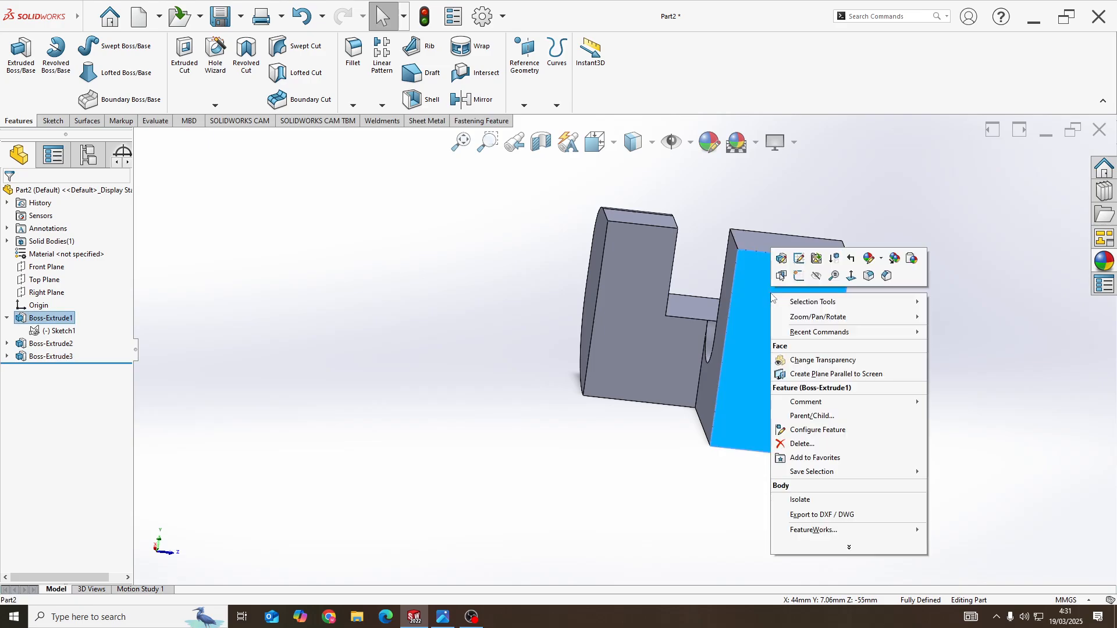
pyautogui.click(799, 276)
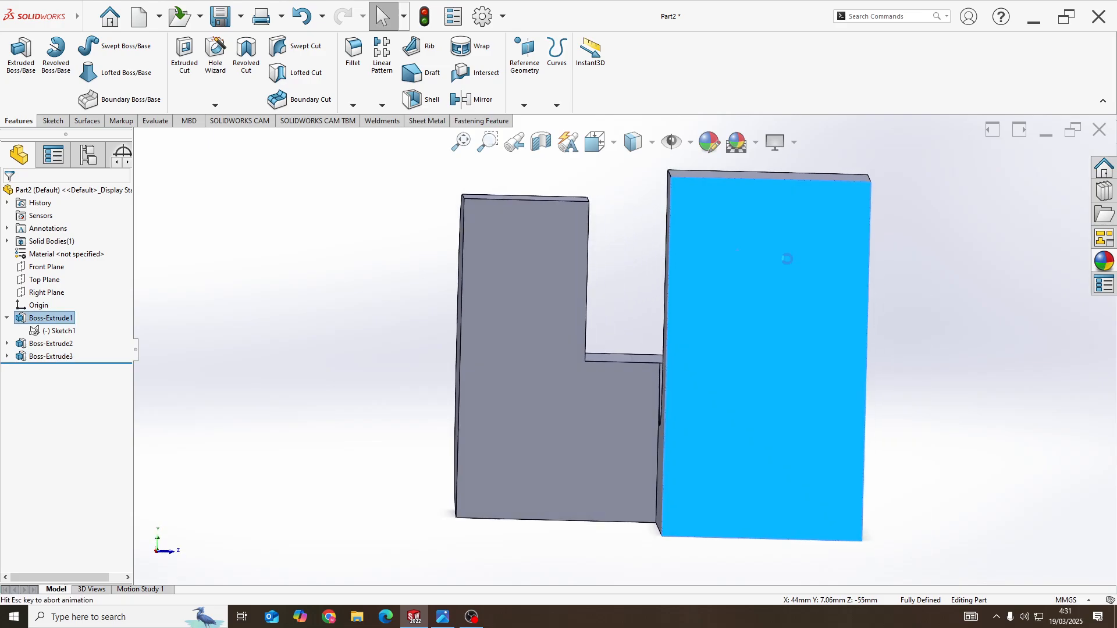
pyautogui.press('l')
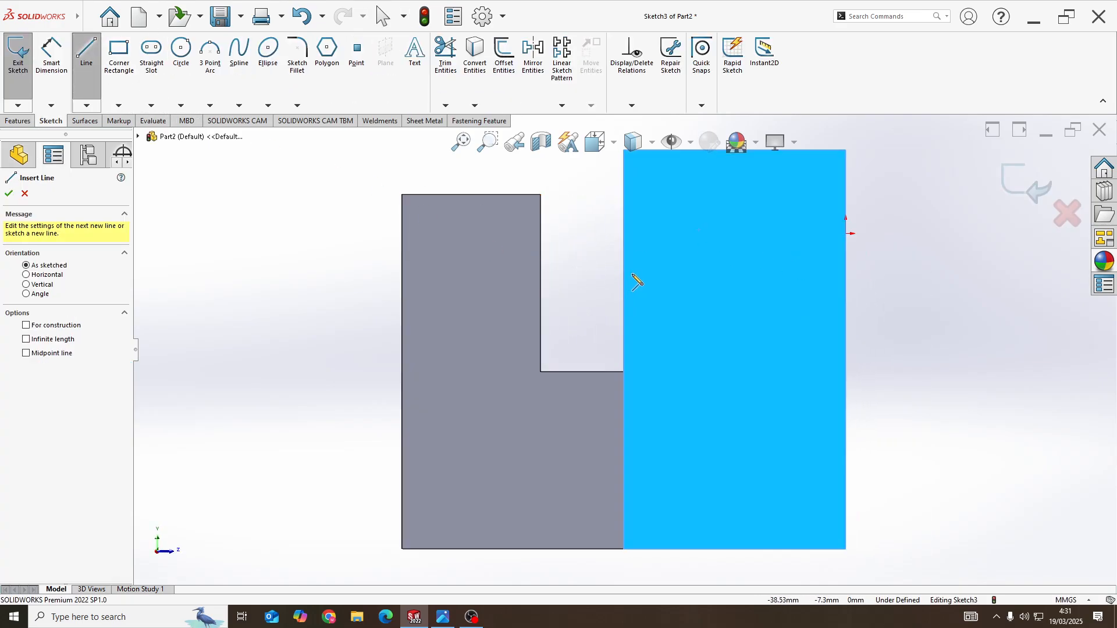
pyautogui.click(624, 273)
pyautogui.scroll(2, 698, 201)
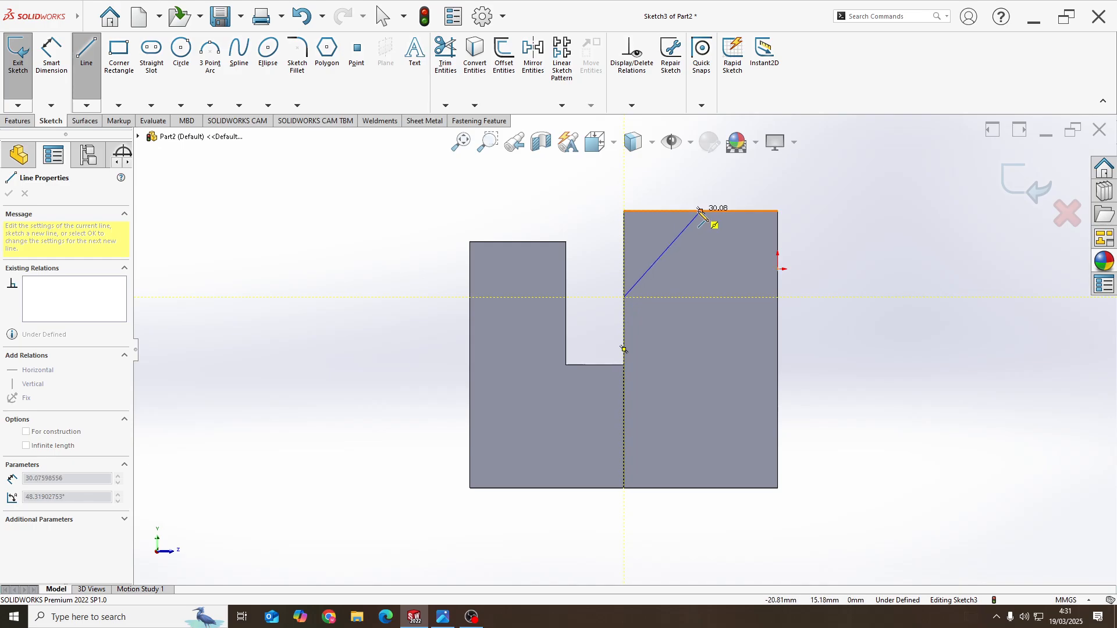
pyautogui.click(701, 211)
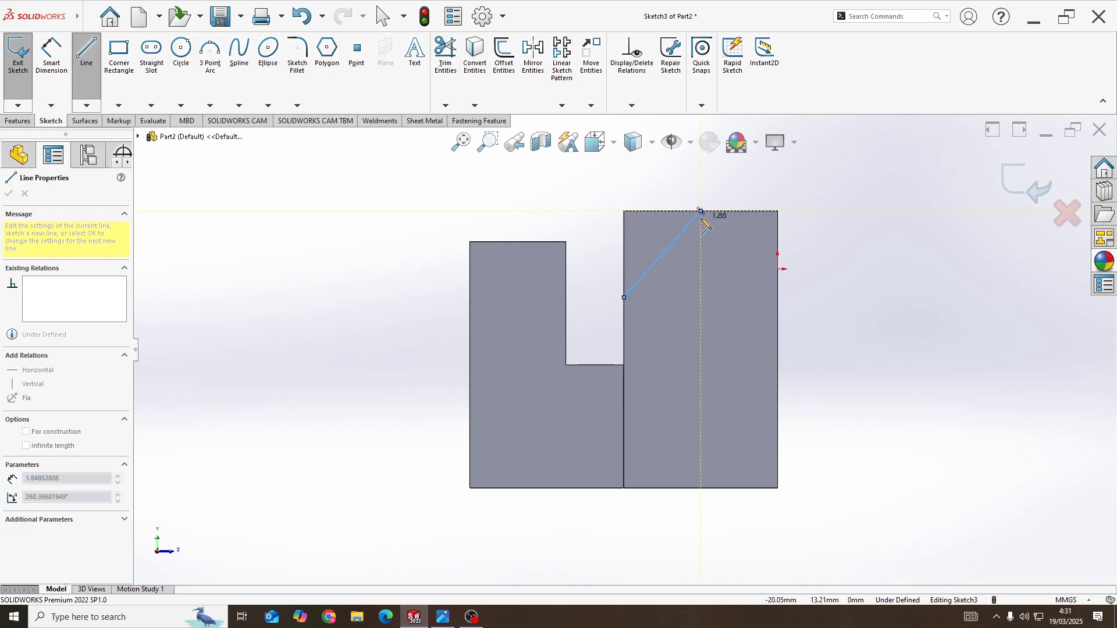
pyautogui.hotkey('ctrl', 'z')
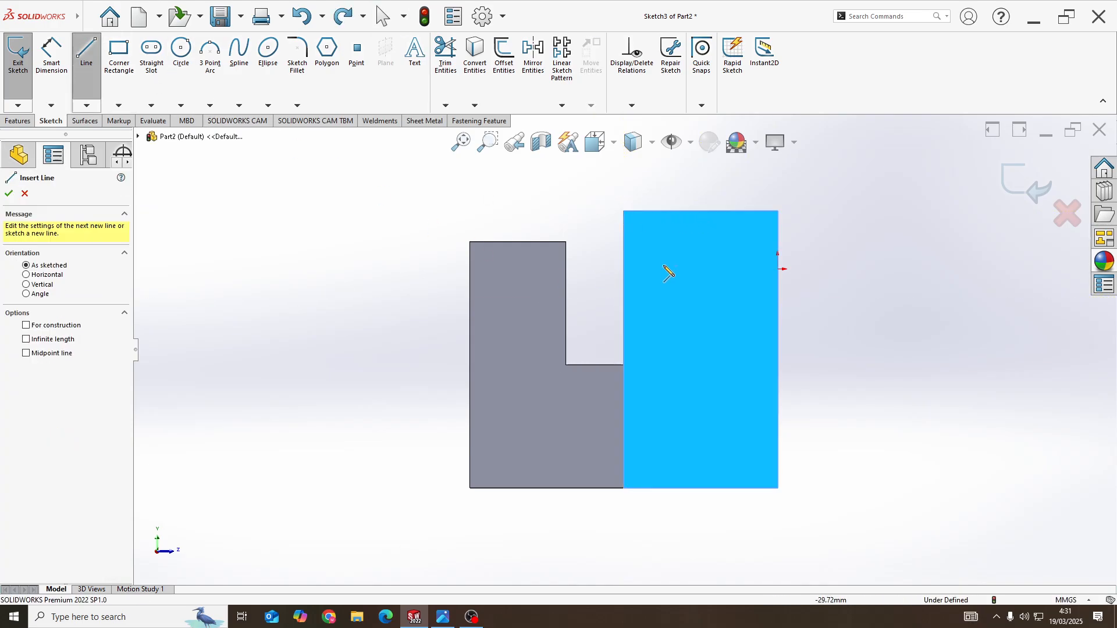
# Step: Sketch a closed right triangle about 24 mm high and 16 mm wide over the tall upright's upper inner corner
pyautogui.click(624, 303)
pyautogui.click(686, 211)
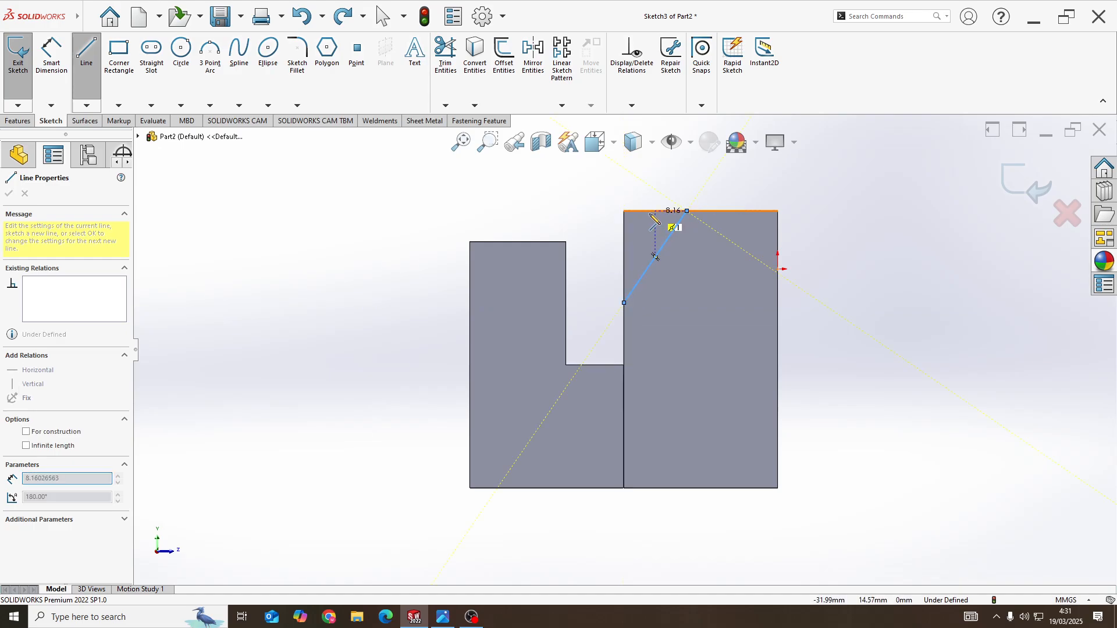
pyautogui.click(624, 302)
# Step: Check the part drawing and dimension the triangle's vertical side to 25 mm
pyautogui.hotkey('alt', 'Tab')
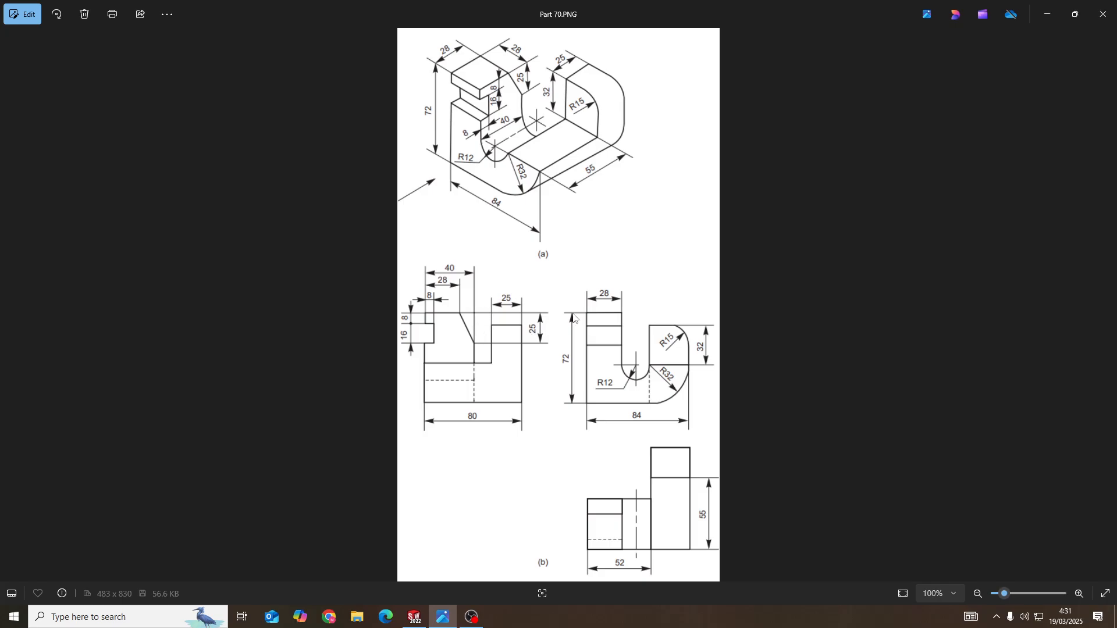
pyautogui.hotkey('alt', 'Tab')
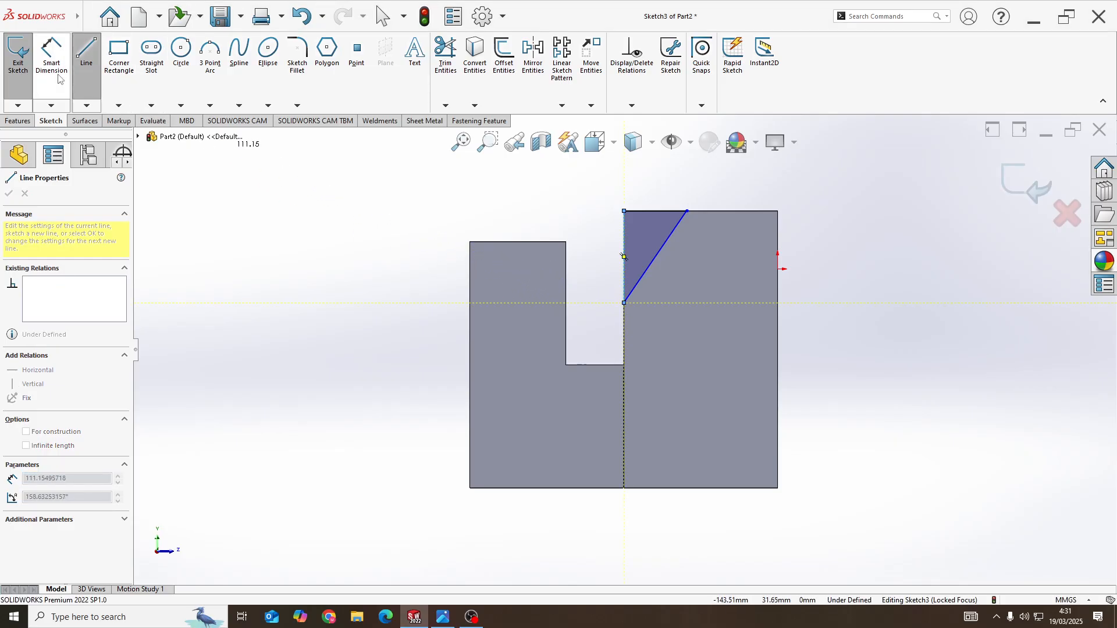
pyautogui.click(51, 77)
pyautogui.click(622, 270)
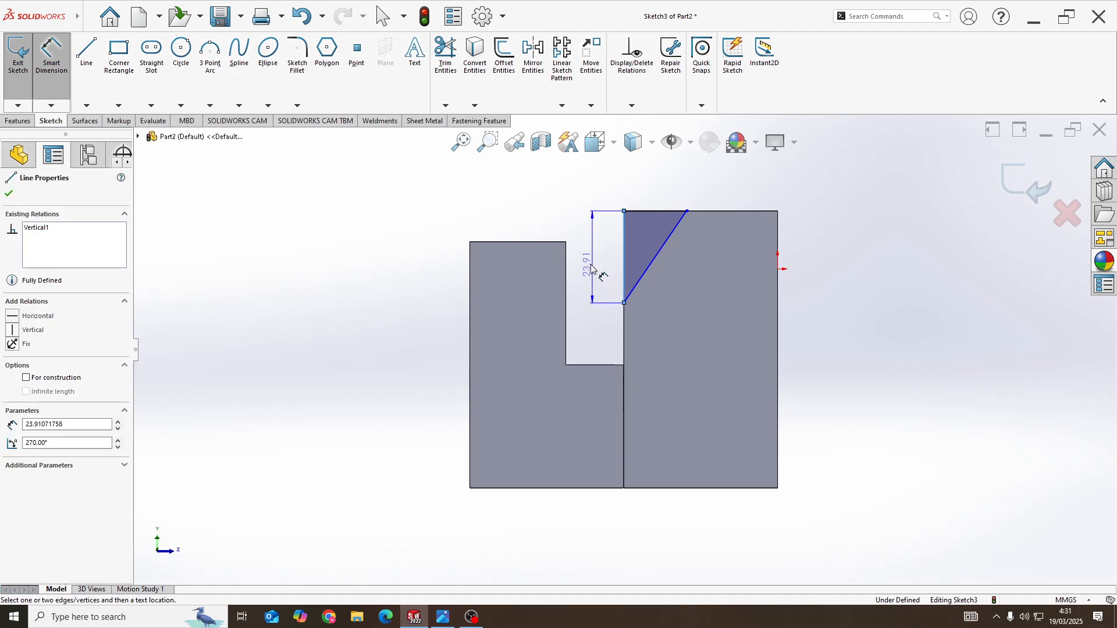
pyautogui.click(592, 267)
pyautogui.write('25')
pyautogui.press('Return')
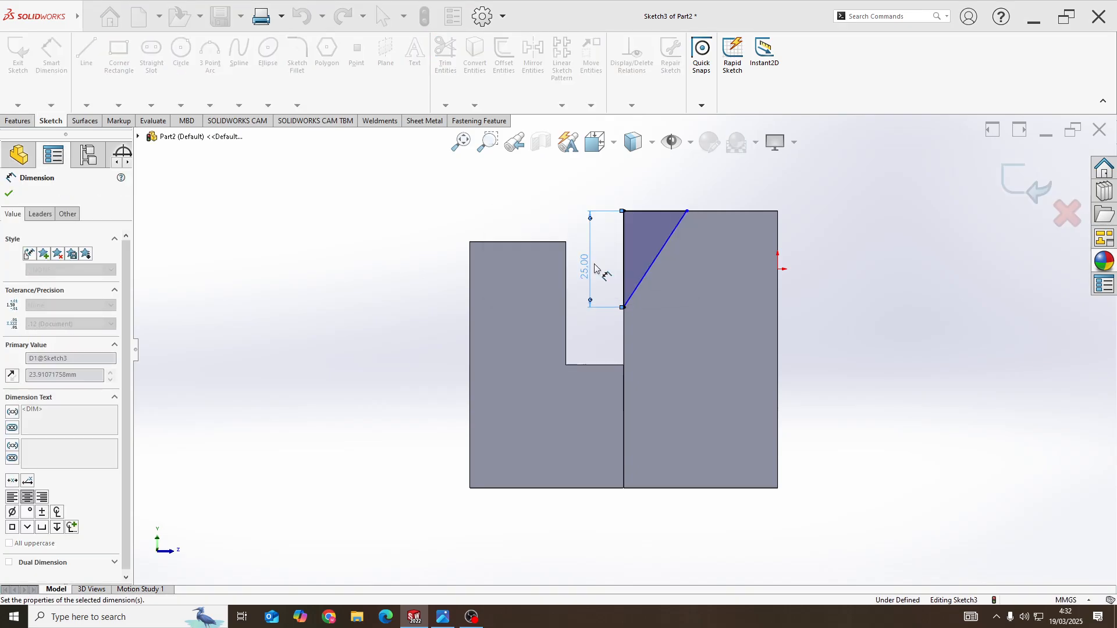
# Step: Check the part drawing and dimension the triangle's top vertex 28 mm from the upright's far vertical edge
pyautogui.hotkey('alt', 'Tab')
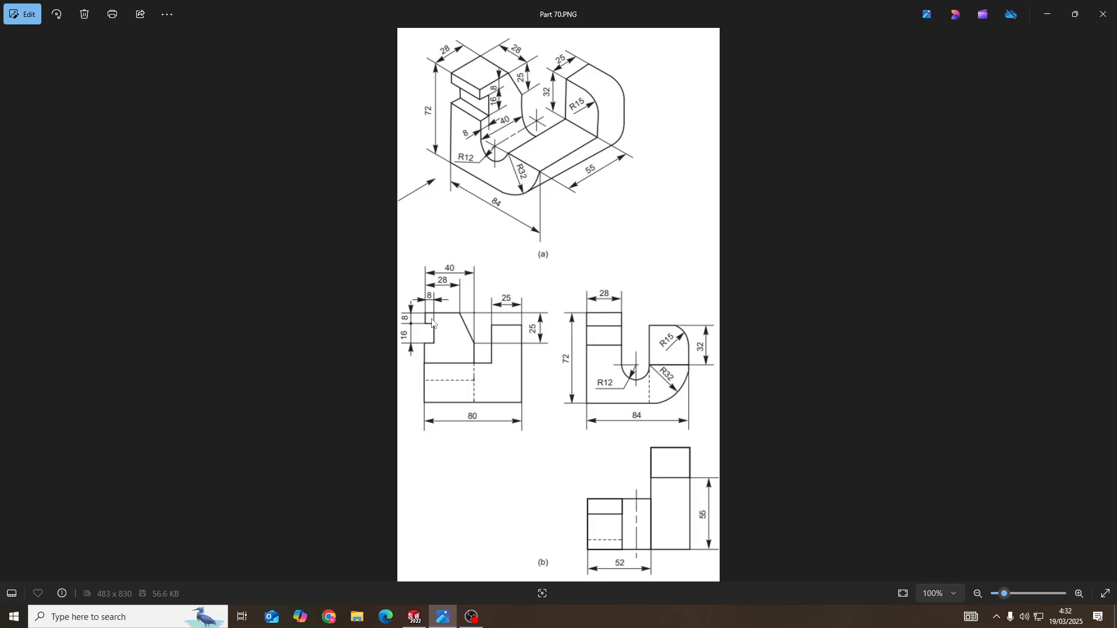
pyautogui.hotkey('alt', 'Tab')
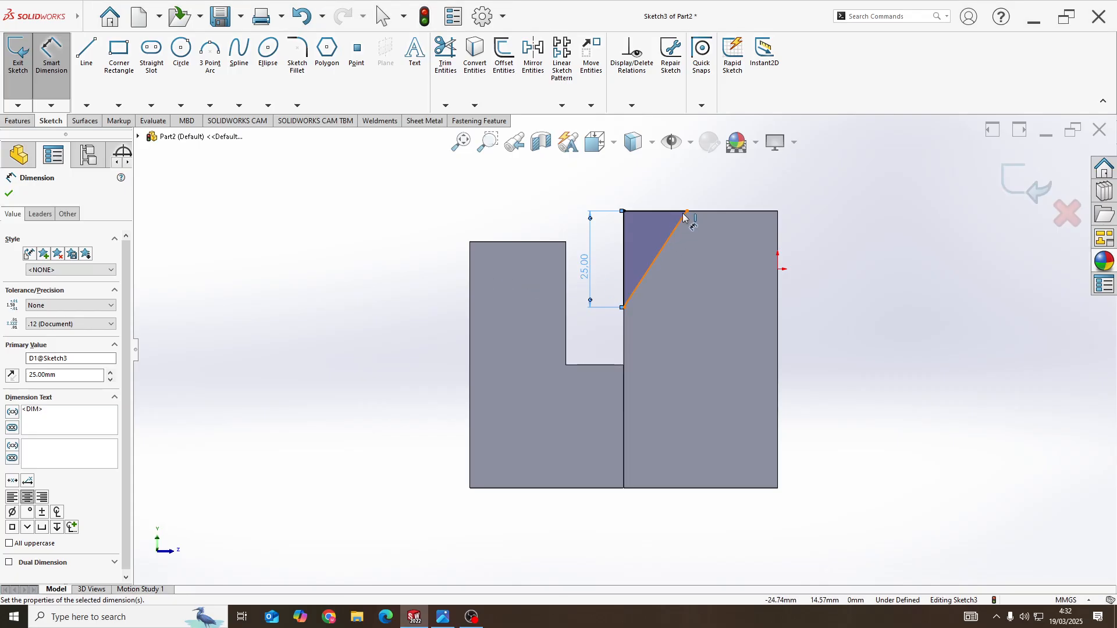
pyautogui.click(686, 212)
pyautogui.click(778, 241)
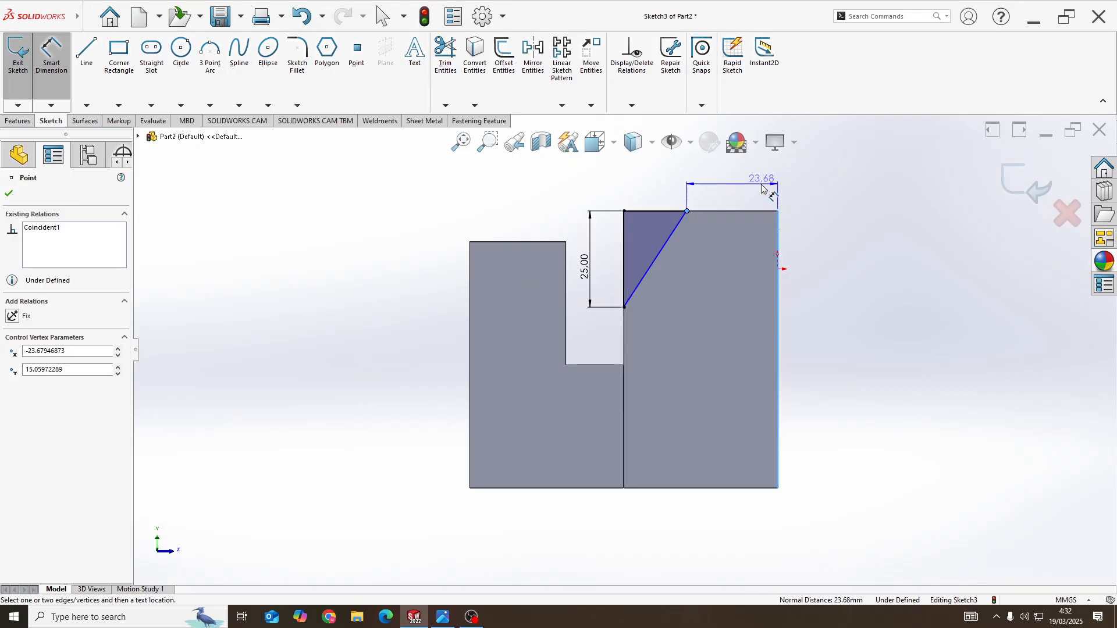
pyautogui.click(765, 193)
pyautogui.write('28')
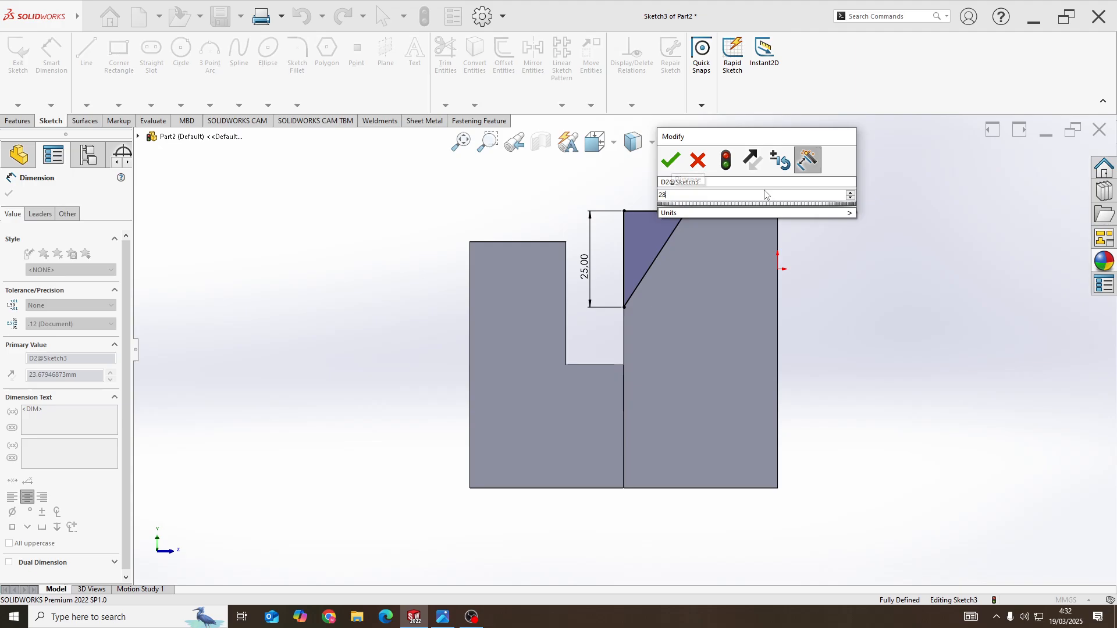
pyautogui.press('Return')
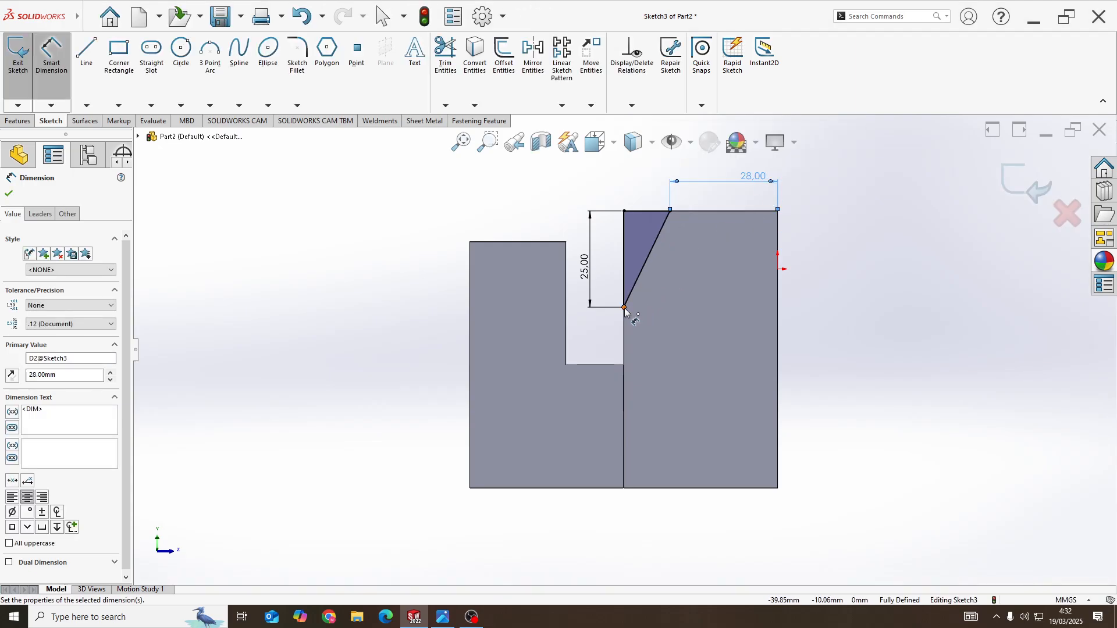
# Step: Add a driven dimension from the triangle's lower vertex to the upright's far vertical edge and compare it with the part drawing
pyautogui.click(624, 308)
pyautogui.click(778, 315)
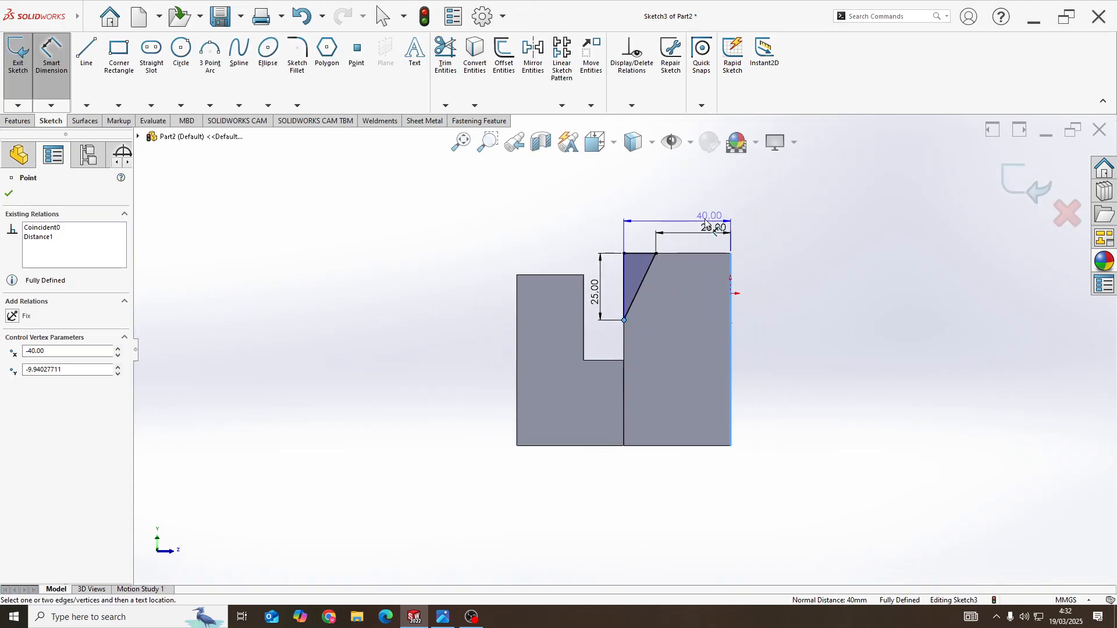
pyautogui.click(705, 223)
pyautogui.click(375, 273)
pyautogui.hotkey('alt', 'Tab')
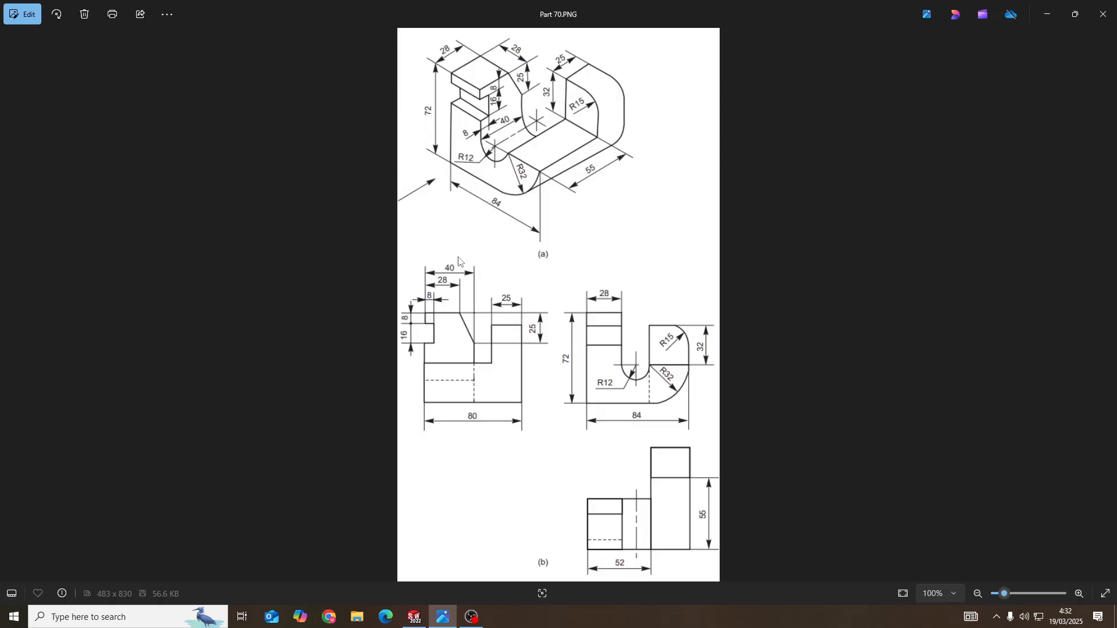
pyautogui.hotkey('alt', 'Tab')
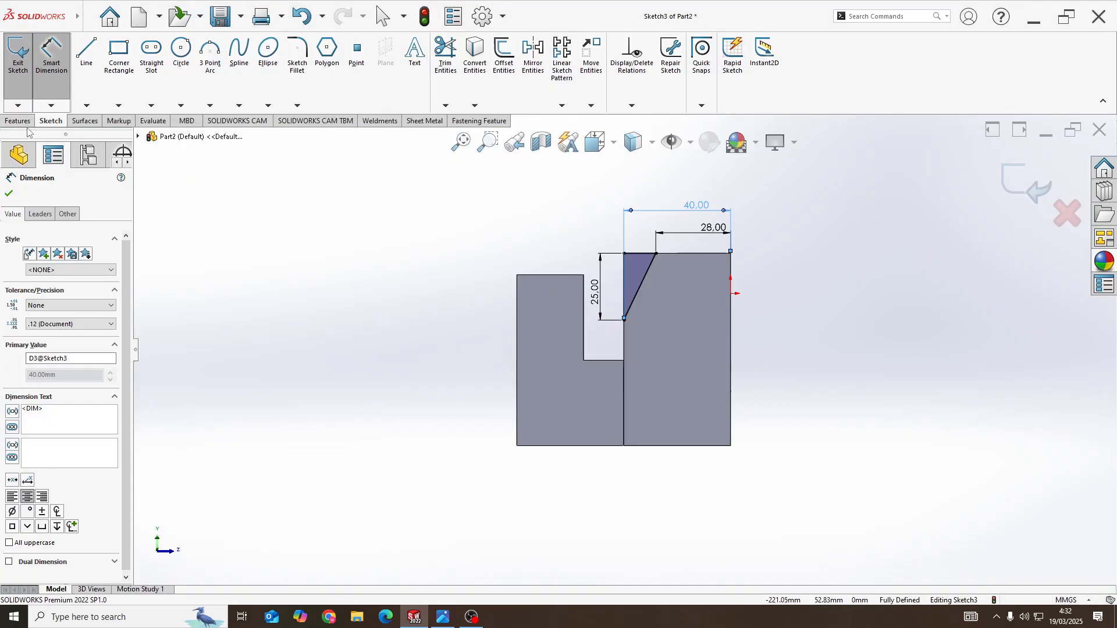
# Step: Cut the triangular profile through the tall upright with an Extruded Cut using the Up To Next end condition
pyautogui.click(17, 121)
pyautogui.click(185, 53)
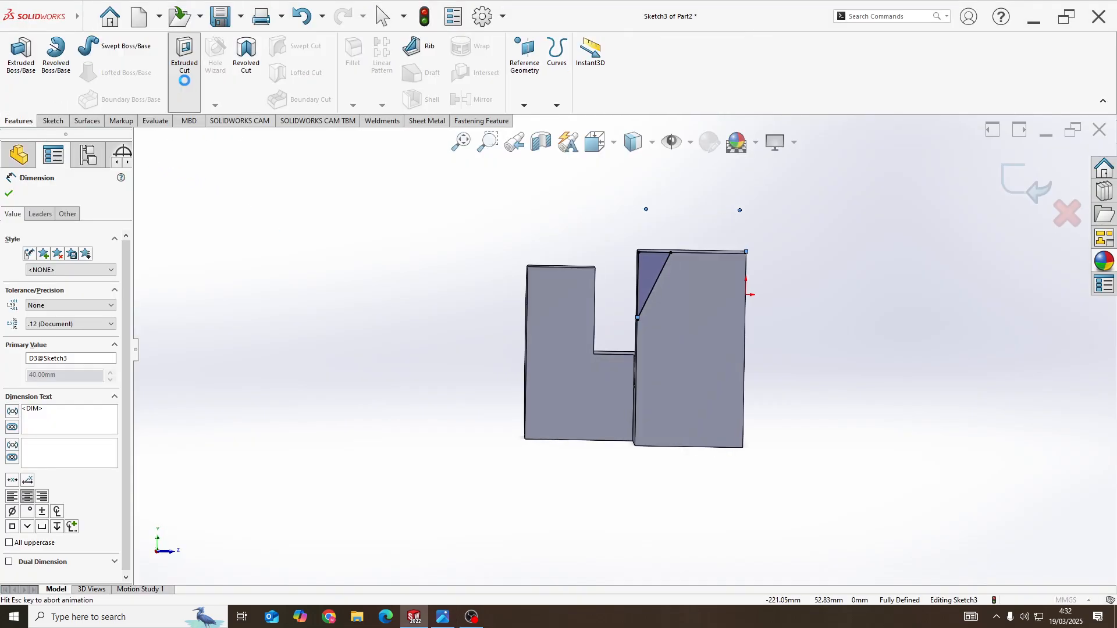
pyautogui.moveTo(700, 215); pyautogui.dragTo(742, 244, button='middle')
pyautogui.click(73, 263)
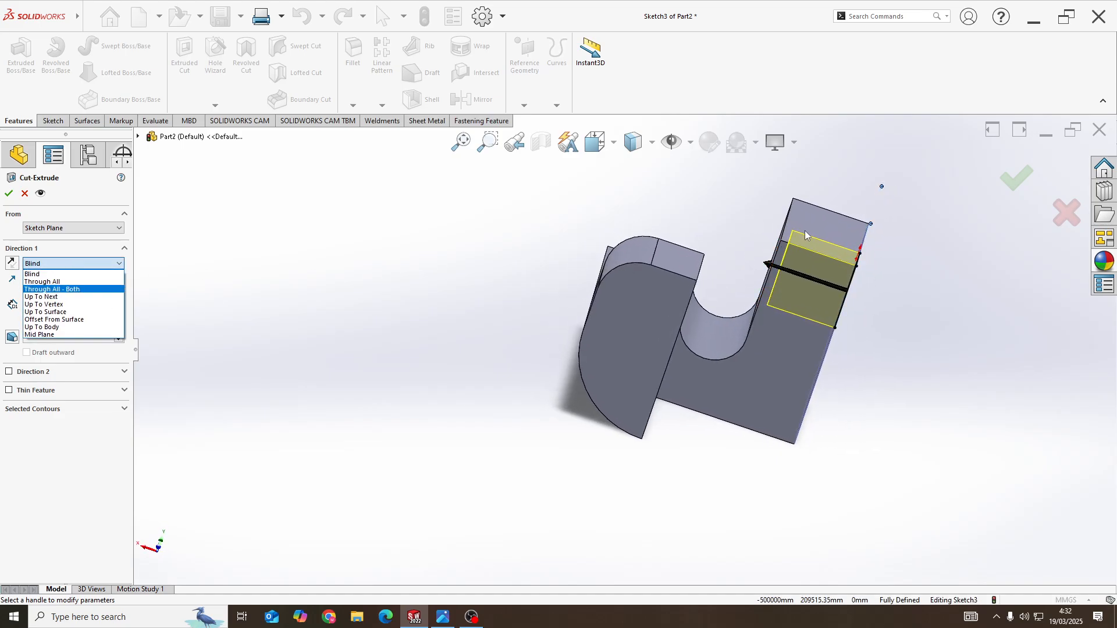
pyautogui.click(74, 296)
pyautogui.moveTo(774, 231); pyautogui.dragTo(772, 245, button='middle')
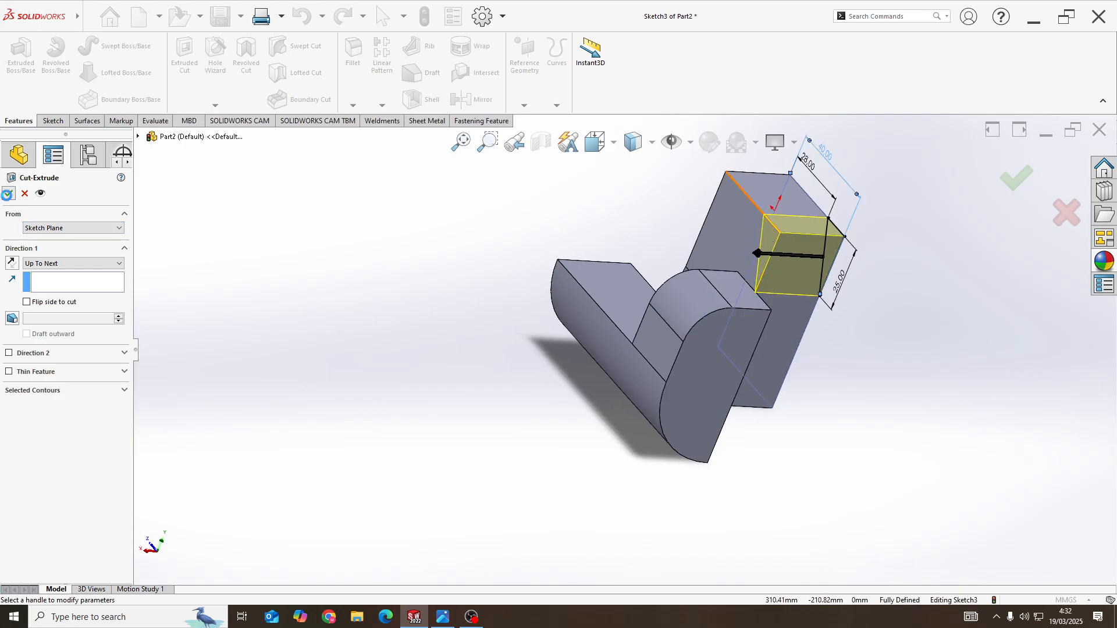
pyautogui.click(6, 195)
# Step: Check the part drawing for the notch dimensions and start a sketch on the tall upright's side face that faces the U-slot
pyautogui.moveTo(726, 268); pyautogui.dragTo(788, 322, button='middle')
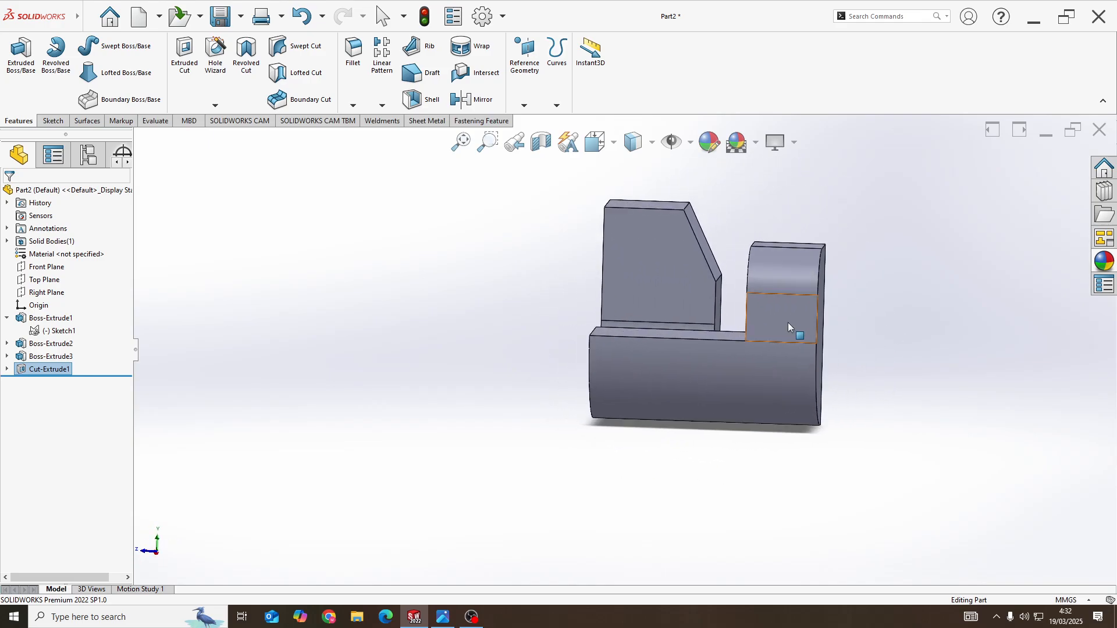
pyautogui.press('space')
pyautogui.click(500, 354)
pyautogui.hotkey('alt', 'Tab')
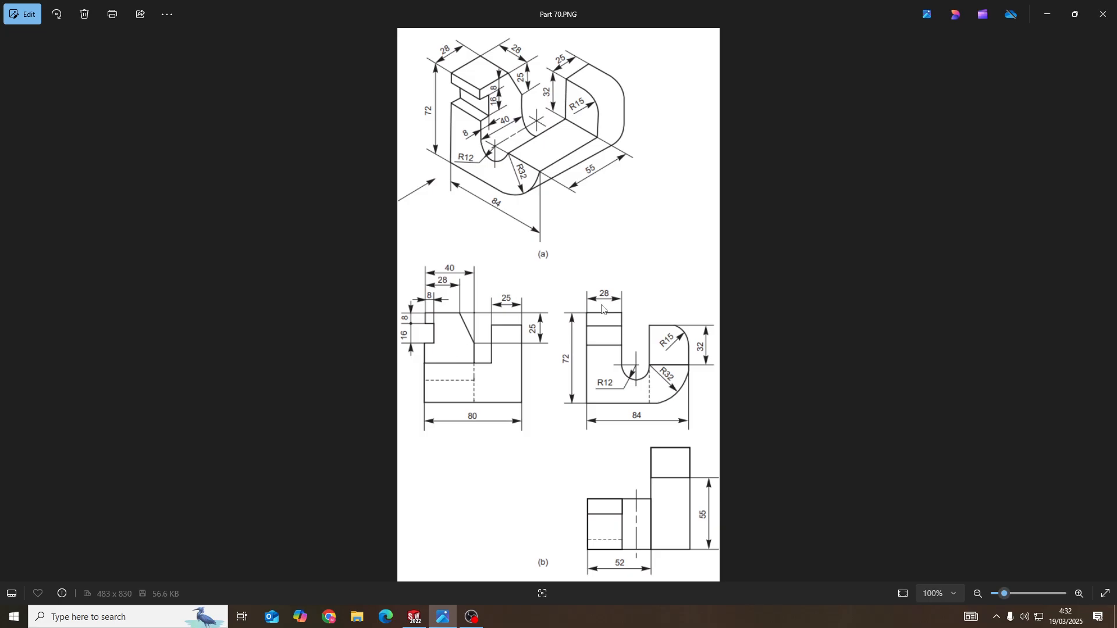
pyautogui.hotkey('alt', 'Tab')
pyautogui.hotkey('alt', 'Tab')
pyautogui.hotkey('alt', 'Tab')
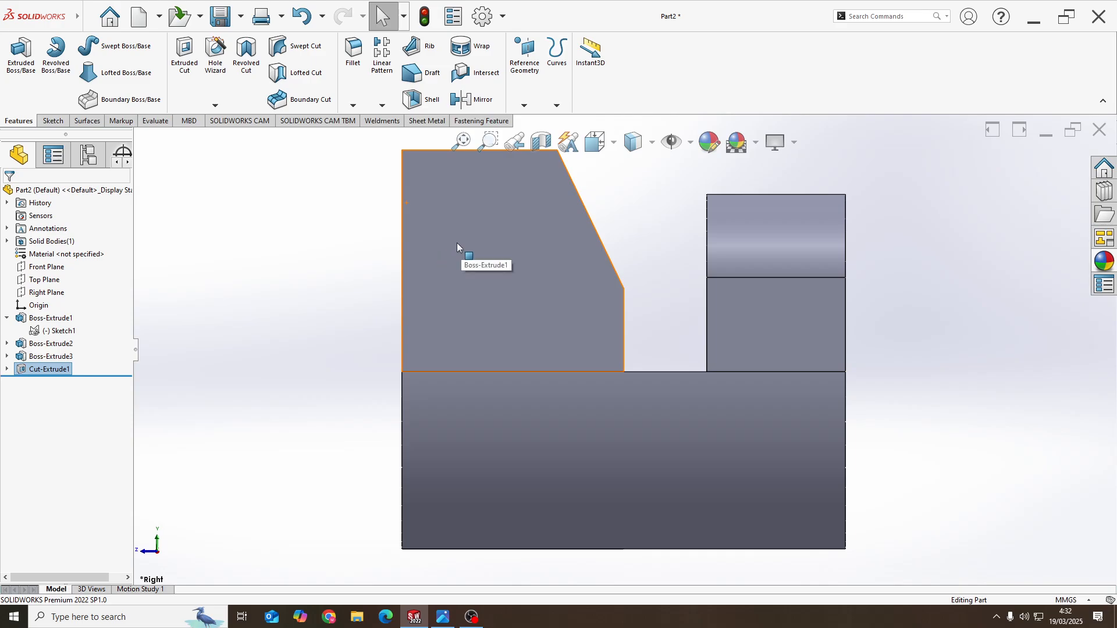
pyautogui.moveTo(457, 247); pyautogui.dragTo(485, 281, button='middle')
pyautogui.click(473, 270)
pyautogui.rightClick(471, 270)
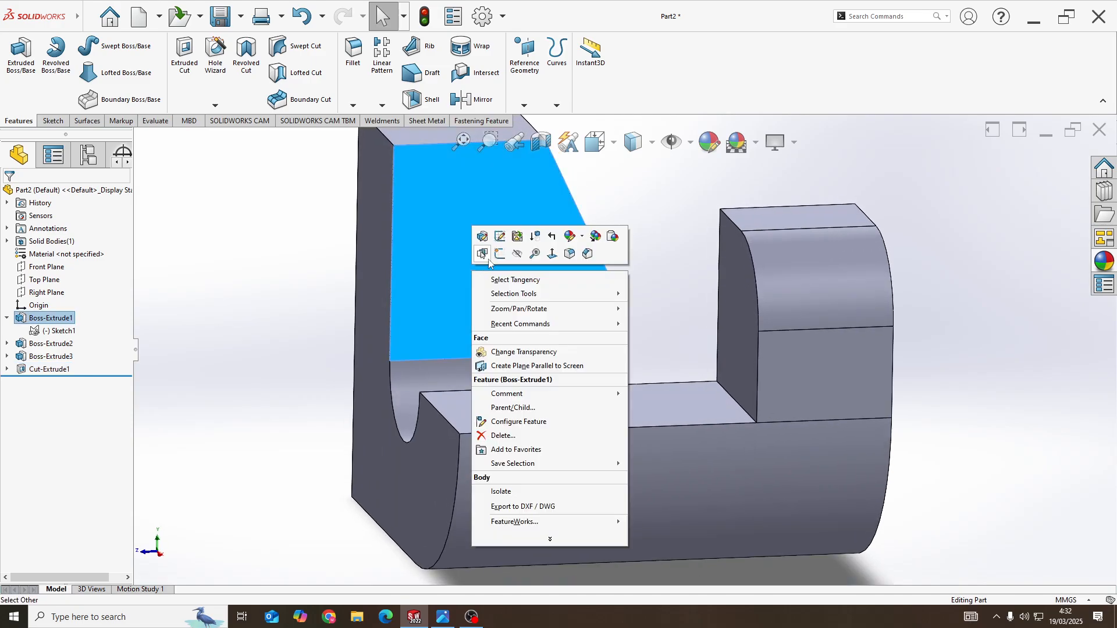
pyautogui.click(483, 255)
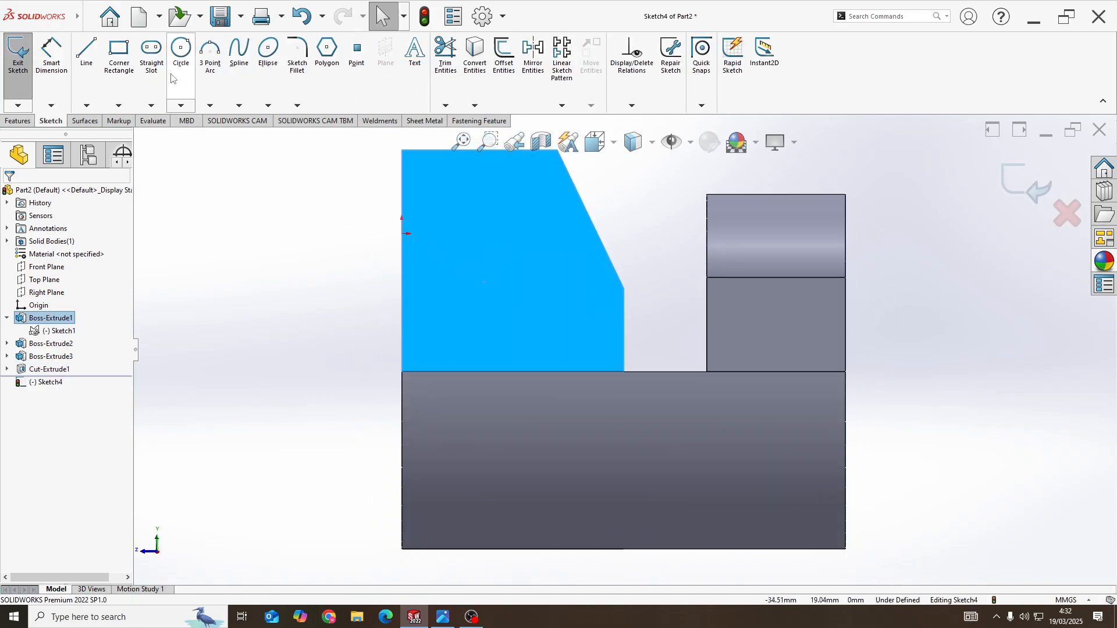
# Step: Sketch a corner rectangle about 7.8 mm wide and 16.9 mm high starting on the tall upright's outer vertical edge
pyautogui.click(116, 54)
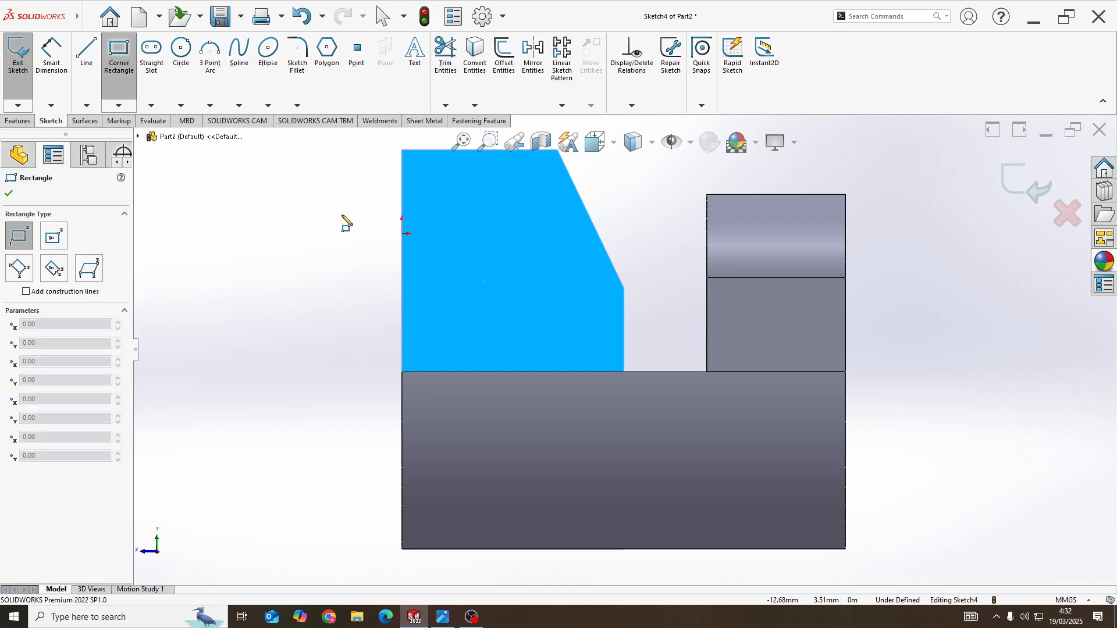
pyautogui.click(401, 194)
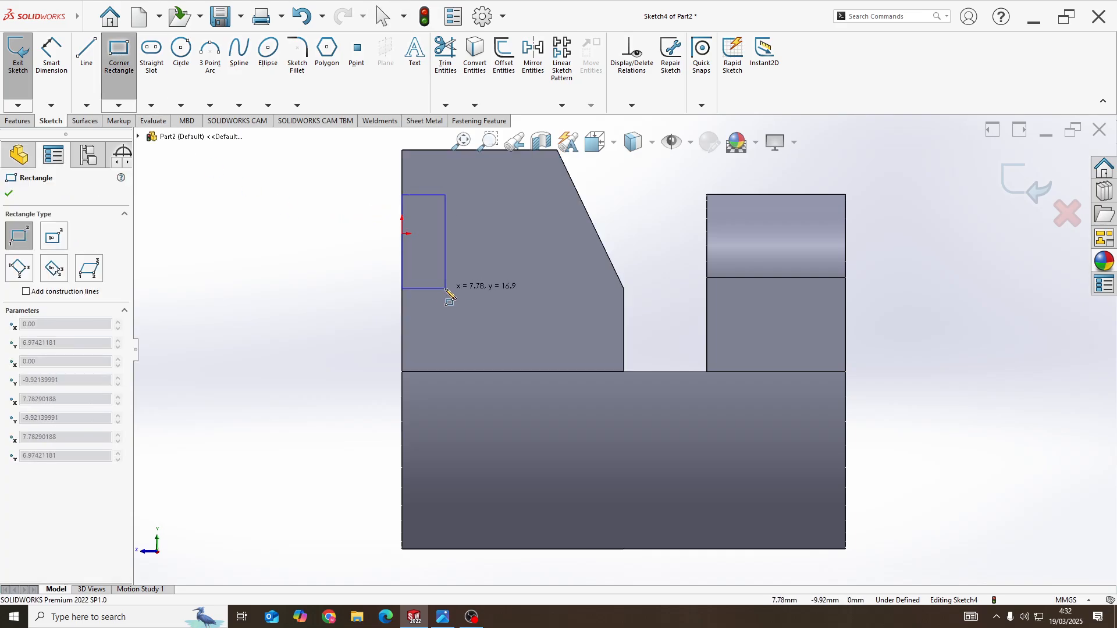
pyautogui.click(445, 288)
# Step: Check the part drawing for the notch height and dimension the rectangle's height as 16 mm
pyautogui.click(39, 53)
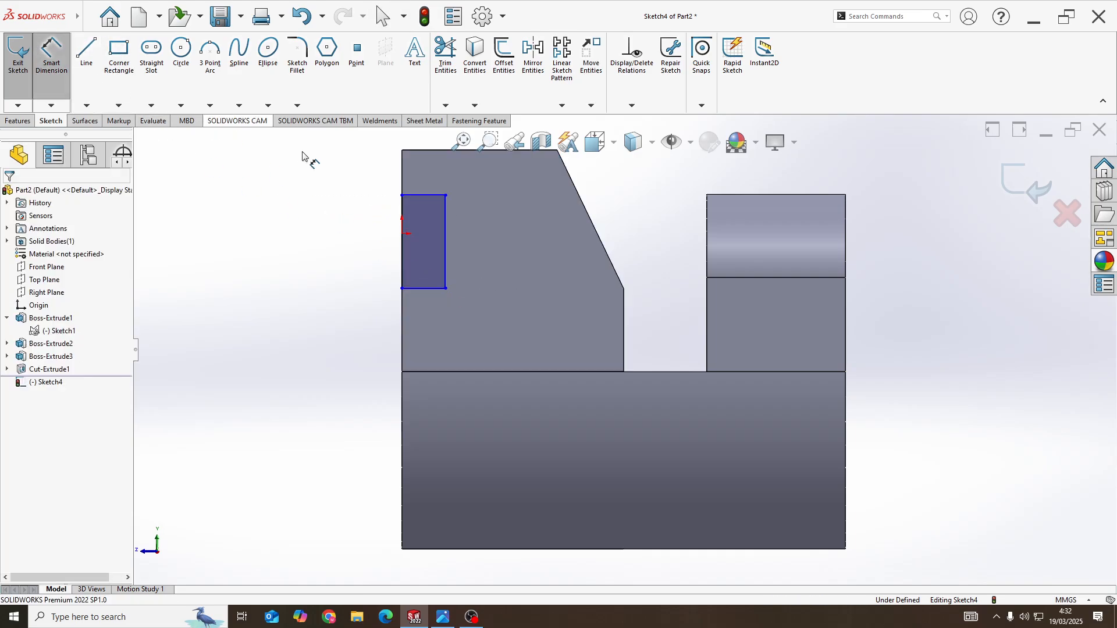
pyautogui.click(403, 250)
pyautogui.click(375, 241)
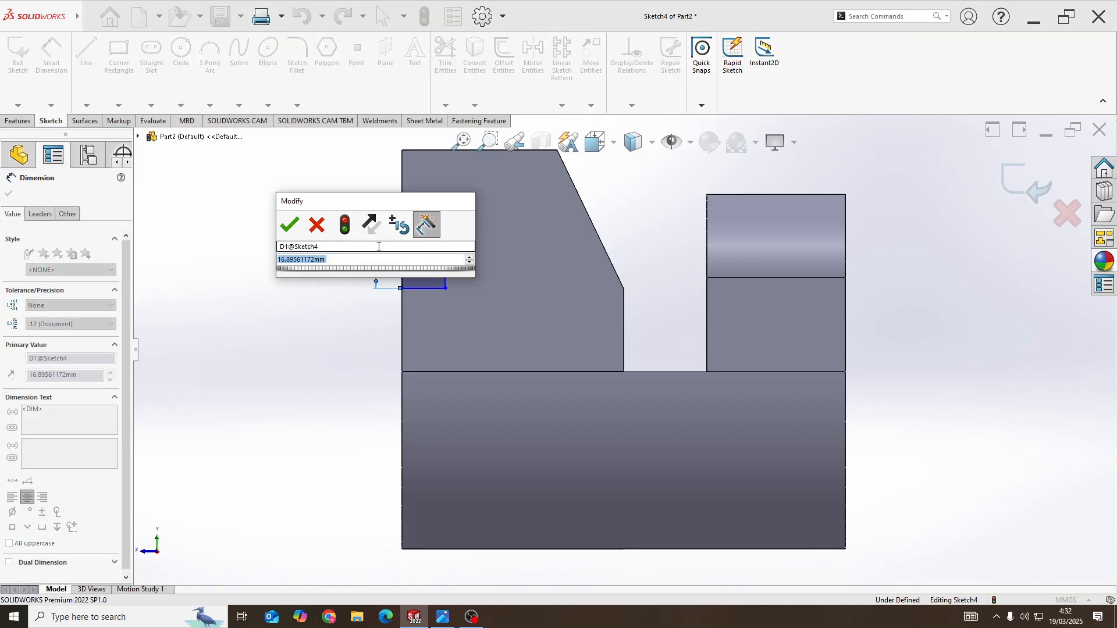
pyautogui.hotkey('alt', 'Tab')
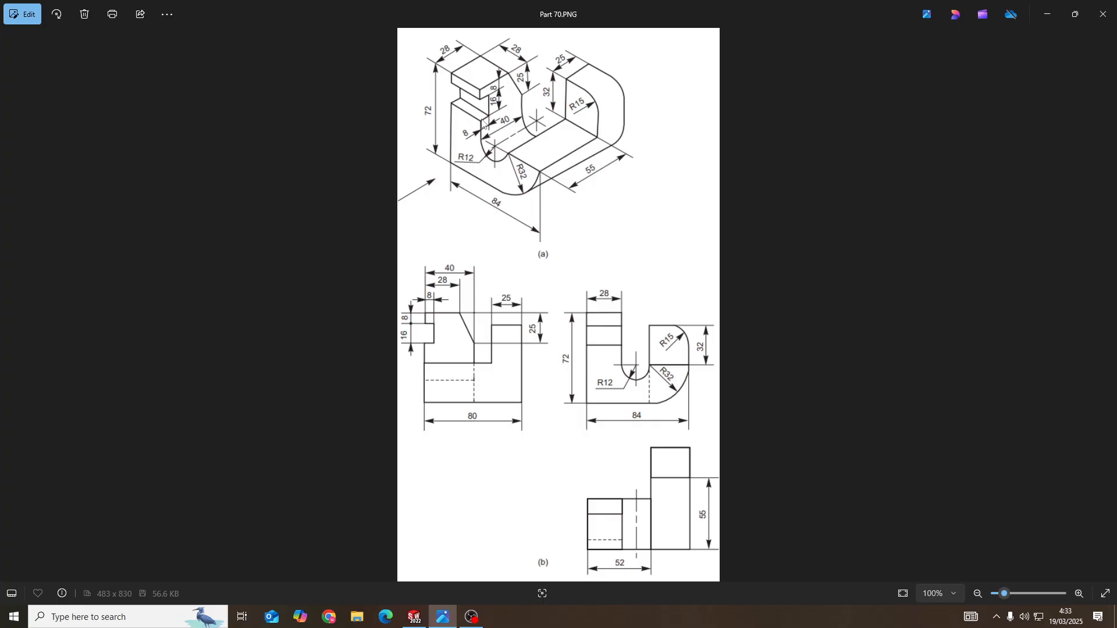
pyautogui.hotkey('alt', 'Tab')
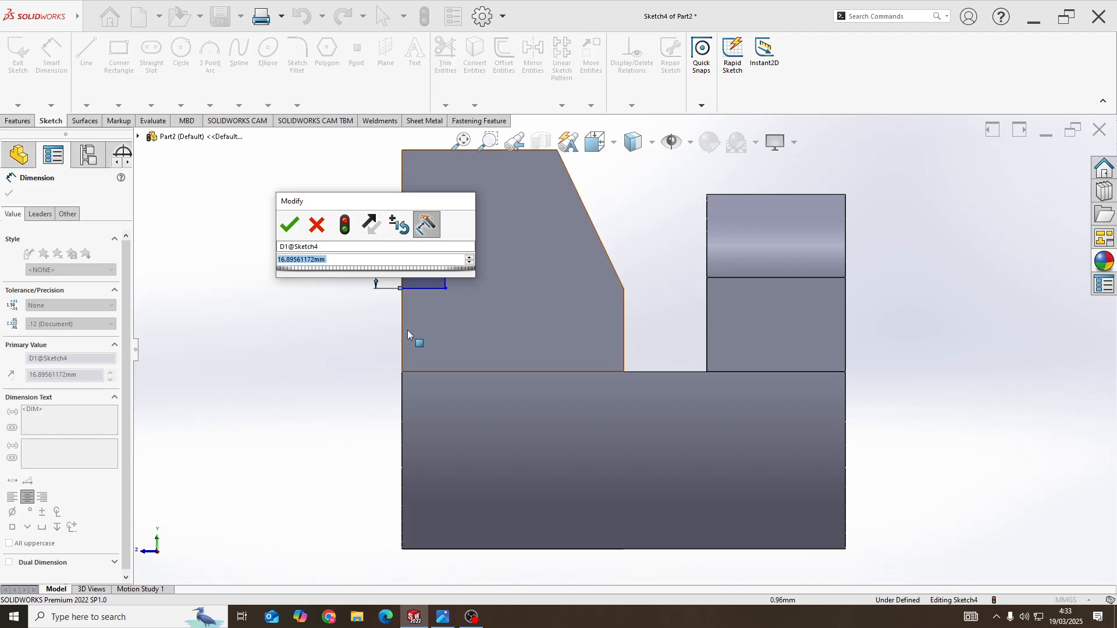
pyautogui.write('16')
pyautogui.press('Return')
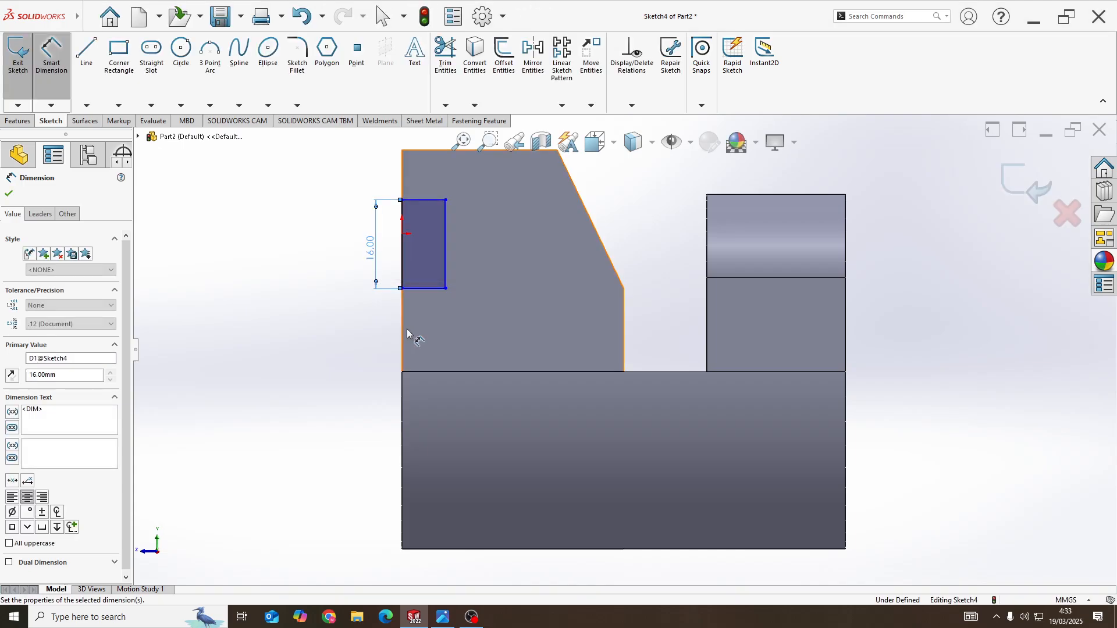
# Step: Dimension the notch rectangle's width as 8 mm
pyautogui.click(424, 200)
pyautogui.press('z')
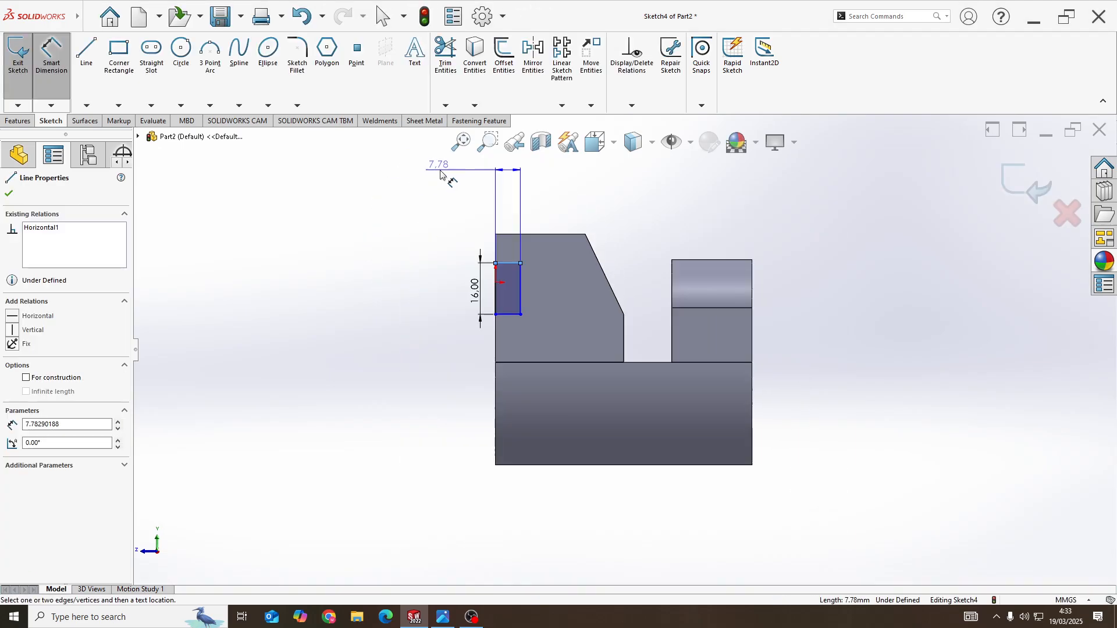
pyautogui.click(500, 202)
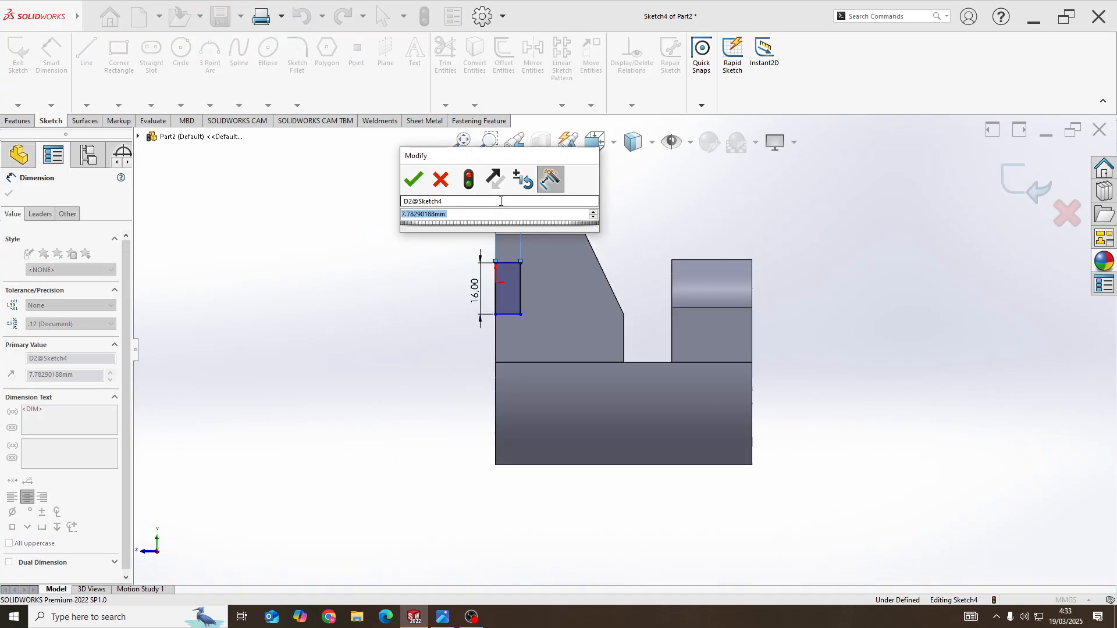
pyautogui.press('Return')
# Step: Check the part drawing and dimension the notch rectangle's top corner 8 mm below the tall upright's top edge
pyautogui.hotkey('alt', 'Tab')
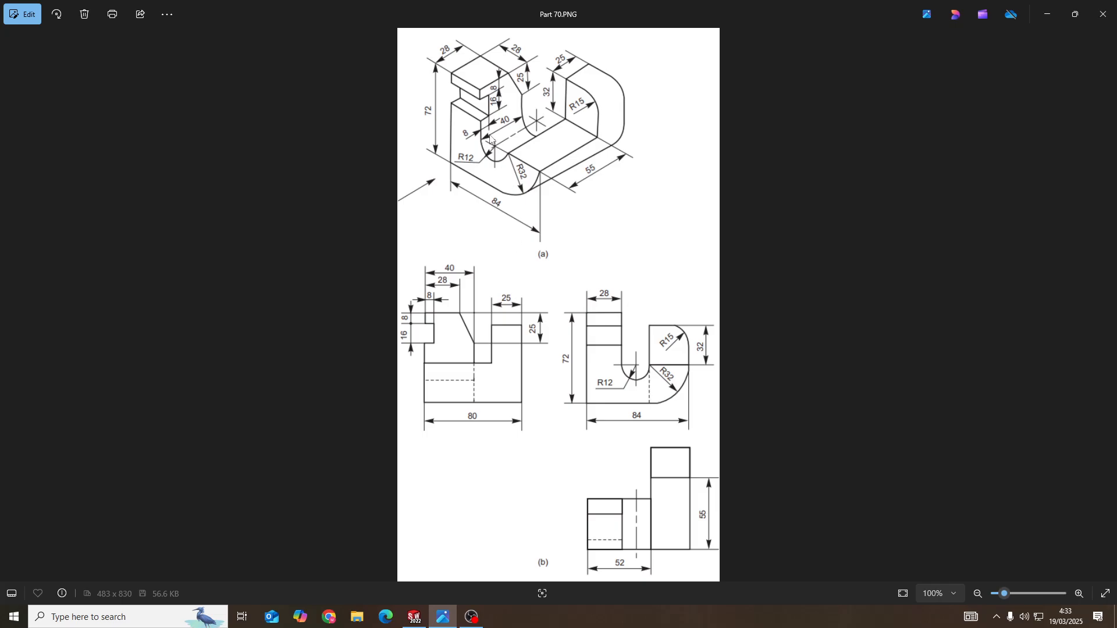
pyautogui.hotkey('alt', 'Tab')
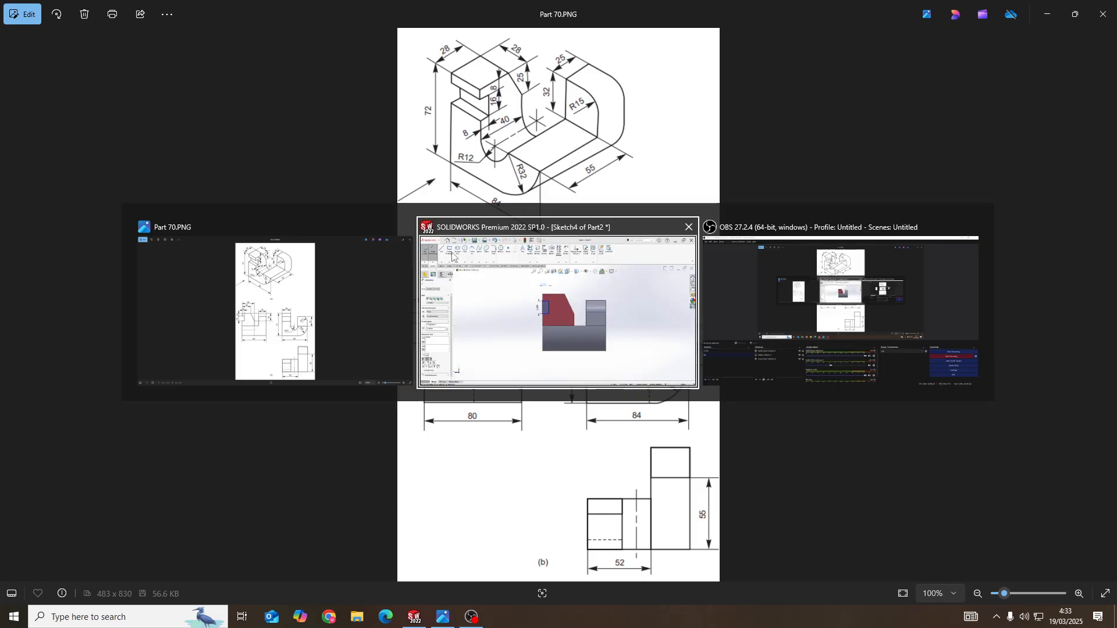
pyautogui.click(506, 233)
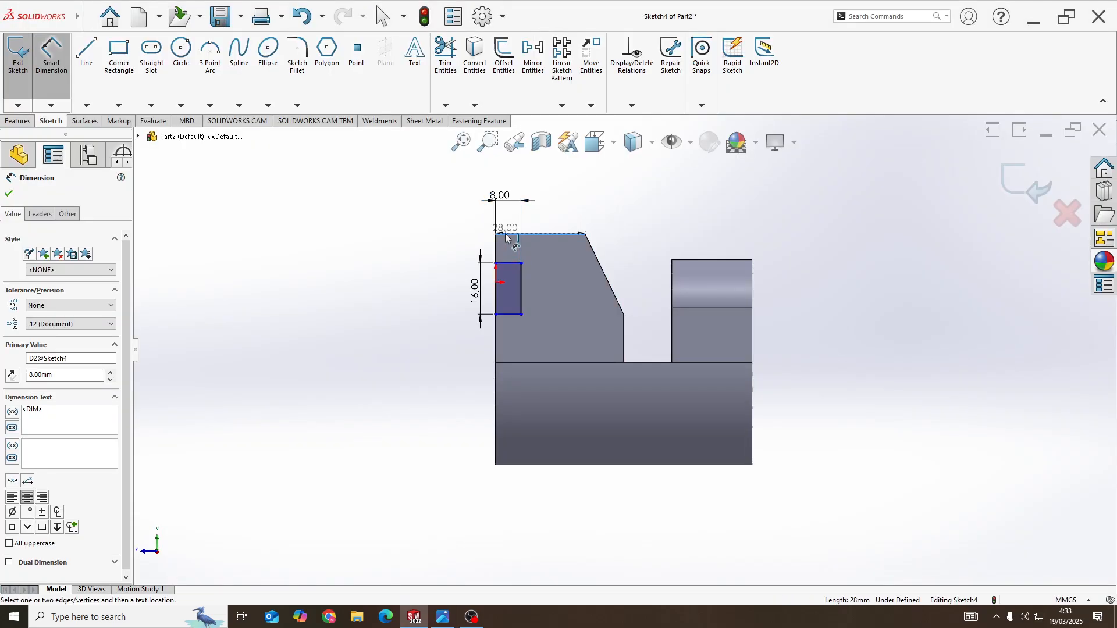
pyautogui.click(497, 264)
pyautogui.click(462, 250)
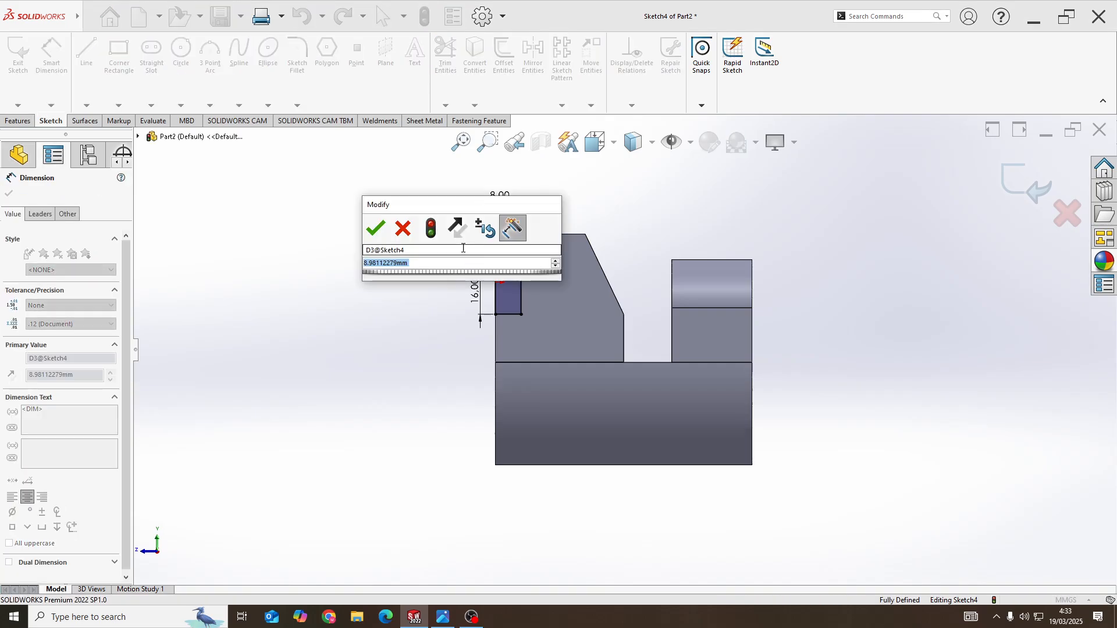
pyautogui.write('8')
pyautogui.press('Return')
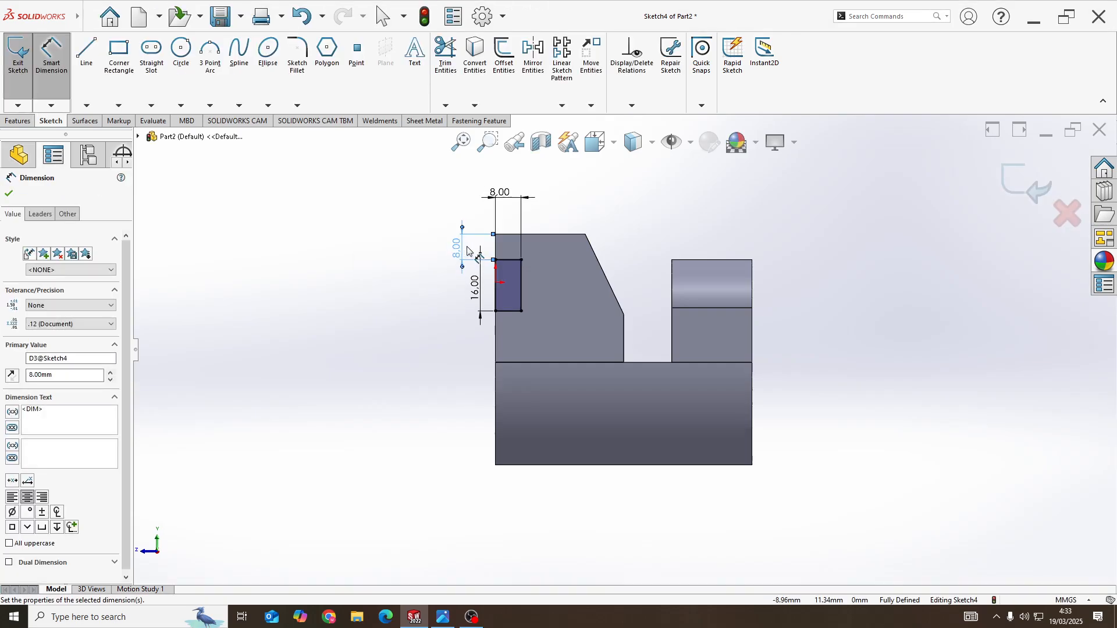
# Step: Cut the rectangular notch through the tall upright with an Extruded Cut
pyautogui.scroll(-2, 501, 262)
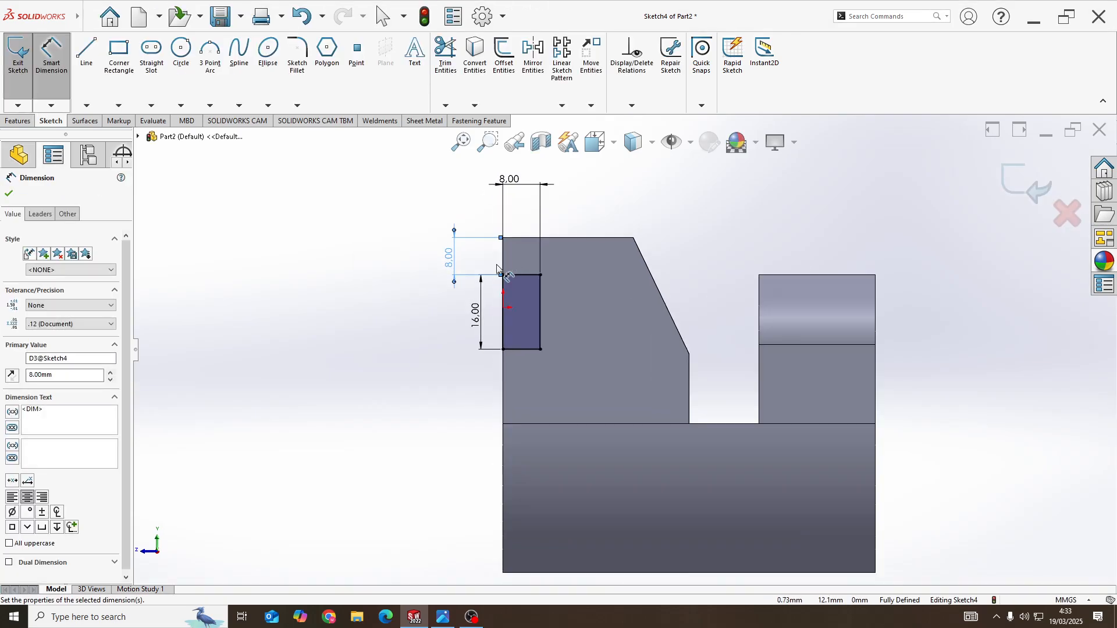
pyautogui.click(17, 121)
pyautogui.click(184, 55)
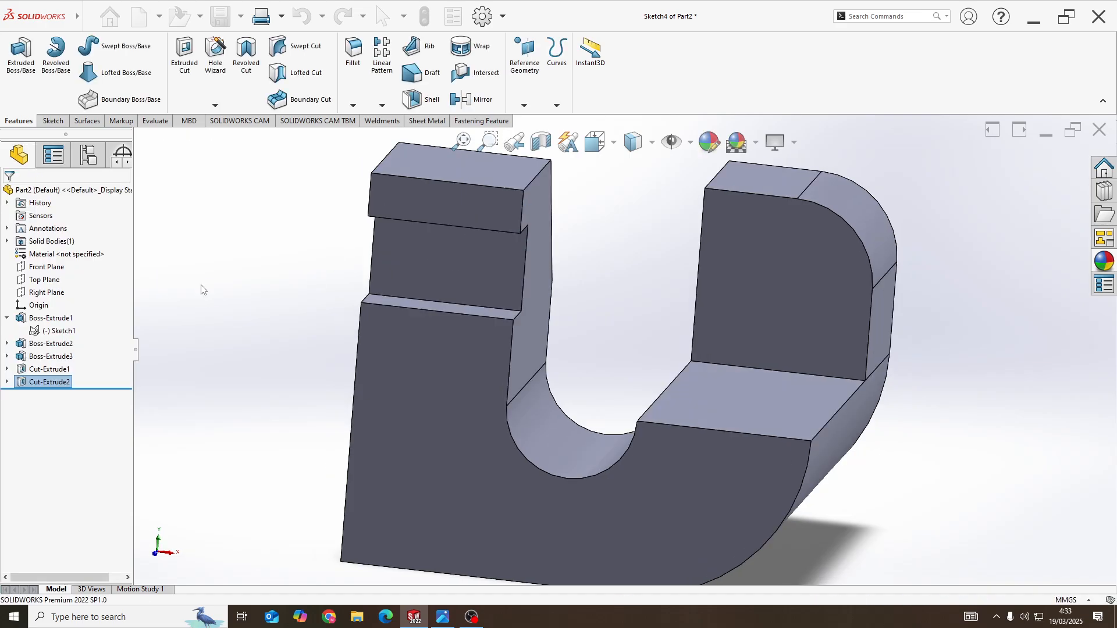
pyautogui.moveTo(393, 304); pyautogui.dragTo(552, 306, button='middle')
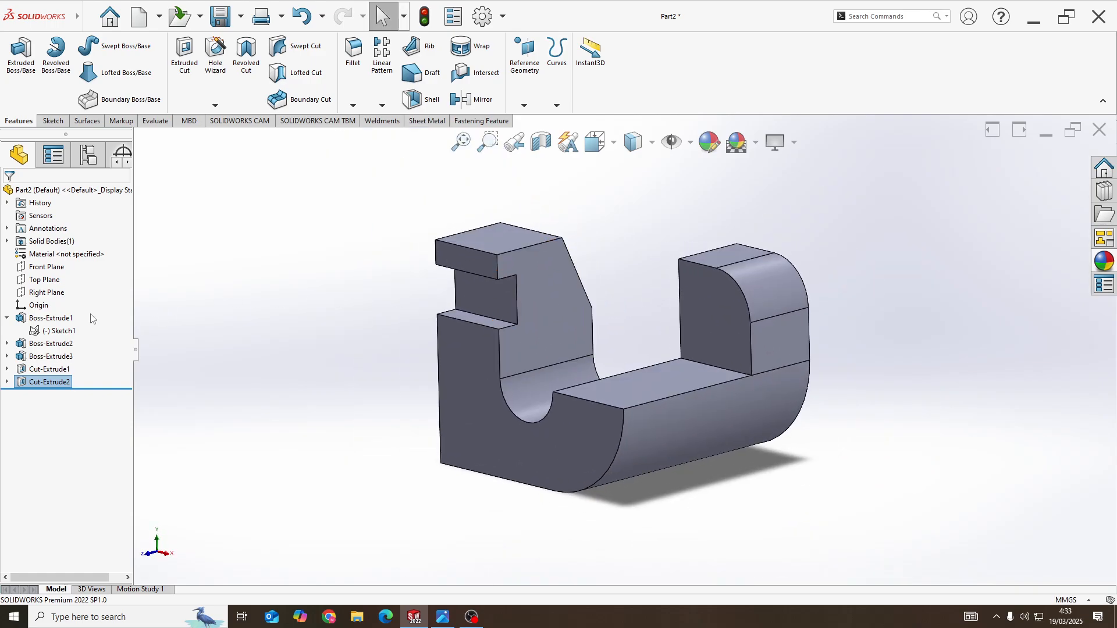
# Step: Apply a yellow appearance (RGB 255, 255, 0) to all boss and cut features of the bracket
pyautogui.click(709, 145)
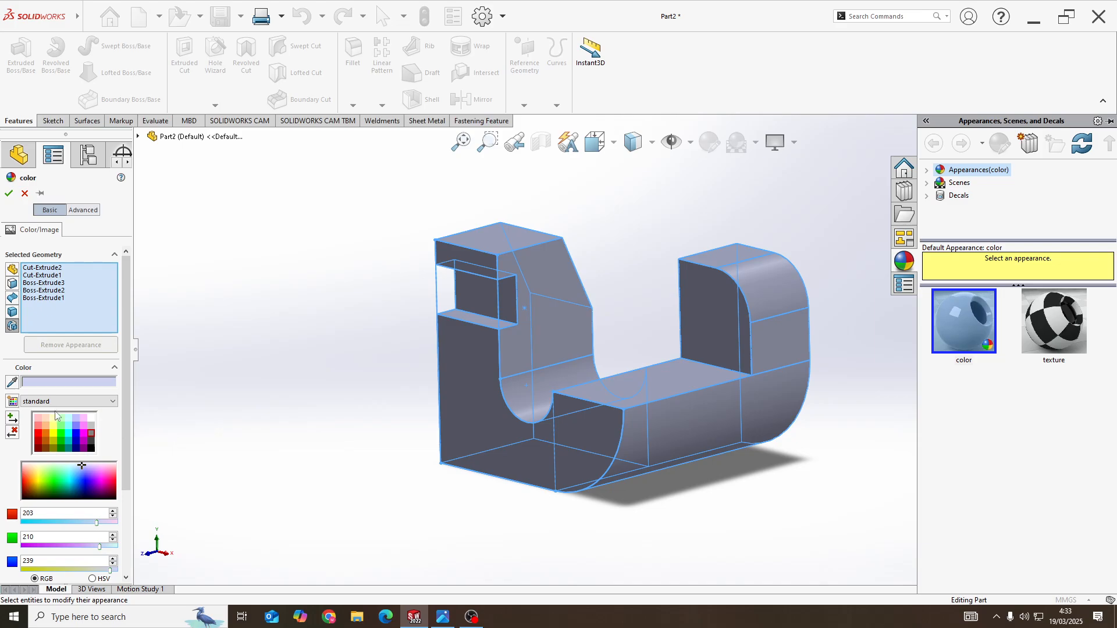
pyautogui.click(57, 438)
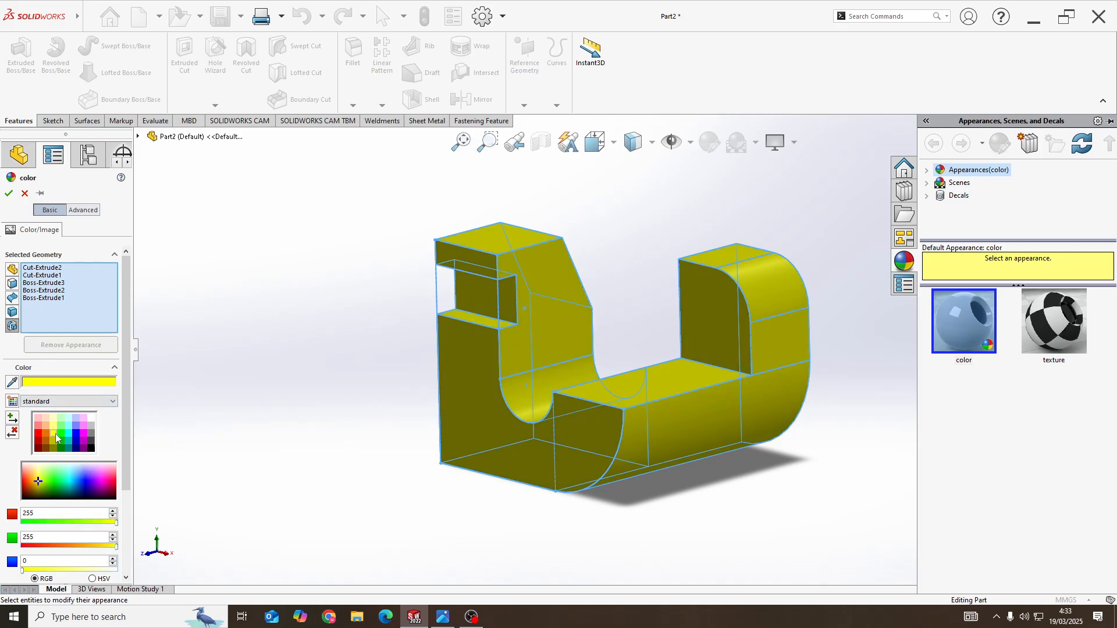
pyautogui.click(9, 193)
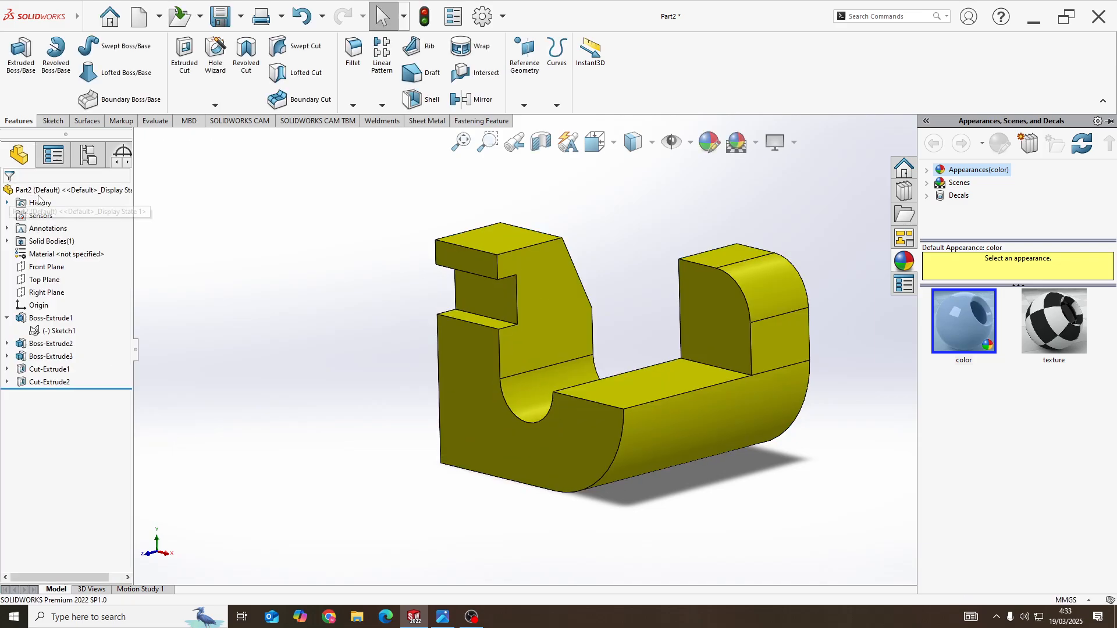
# Step: Choose gray (RGB 128, 128, 128) as a second appearance color and select the notch's three inner faces for it
pyautogui.click(711, 144)
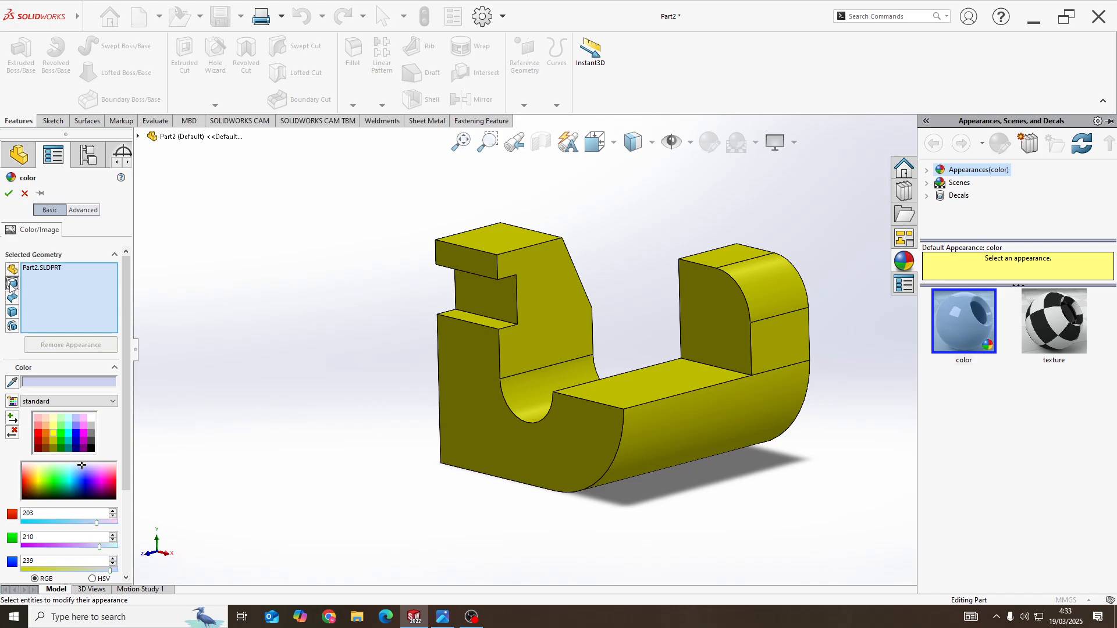
pyautogui.click(93, 435)
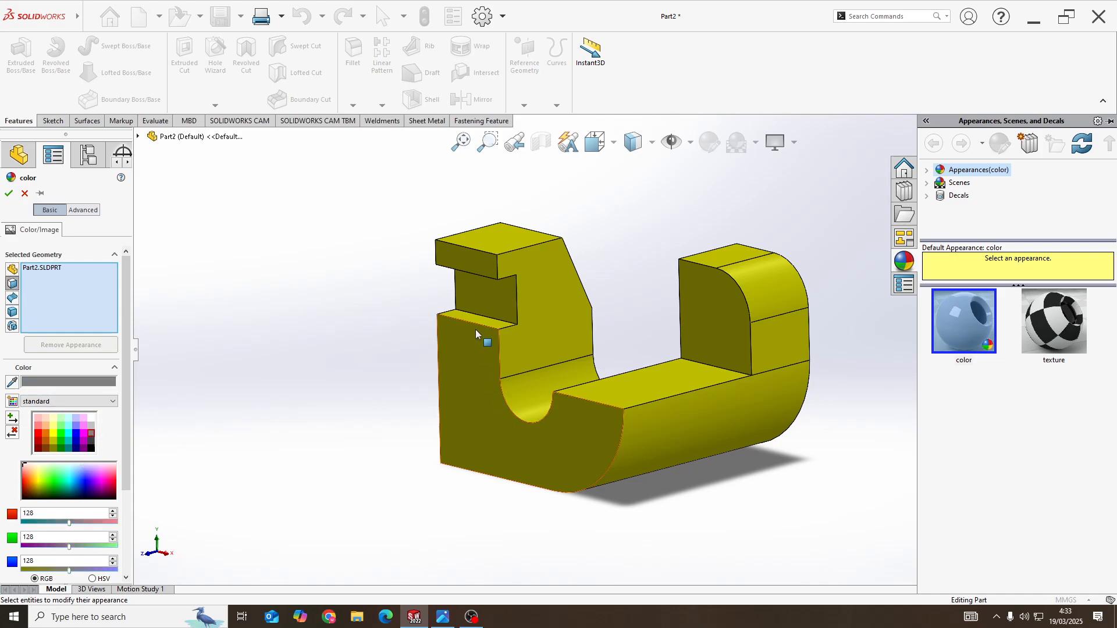
pyautogui.click(489, 304)
pyautogui.click(495, 323)
pyautogui.moveTo(495, 323); pyautogui.dragTo(502, 254, button='middle')
pyautogui.scroll(-3, 501, 255)
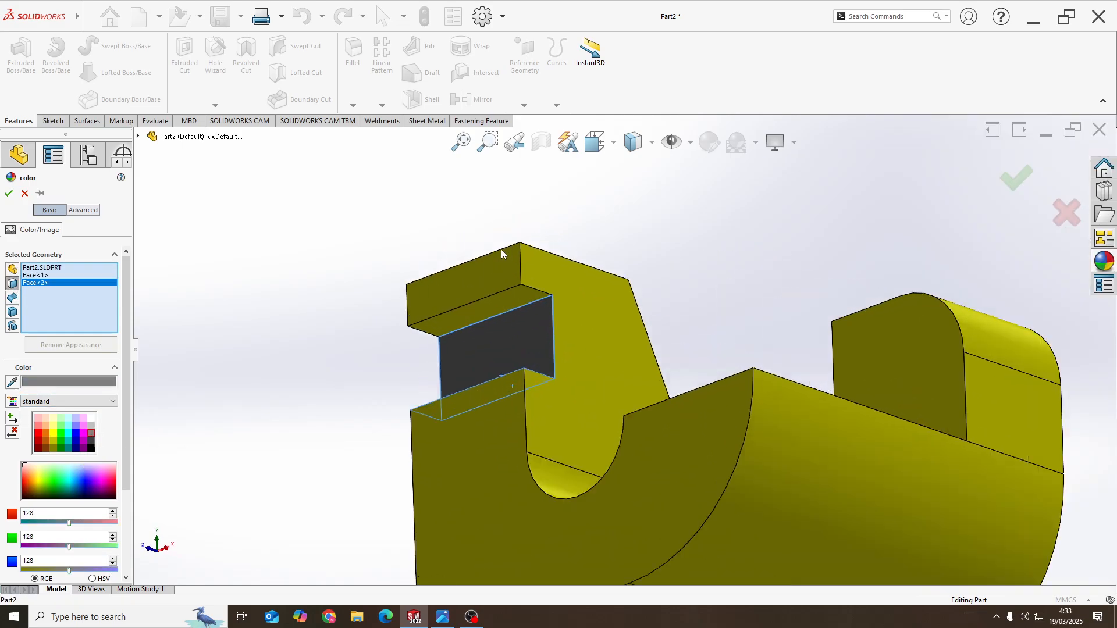
pyautogui.click(504, 315)
pyautogui.moveTo(515, 331); pyautogui.dragTo(616, 489, button='middle')
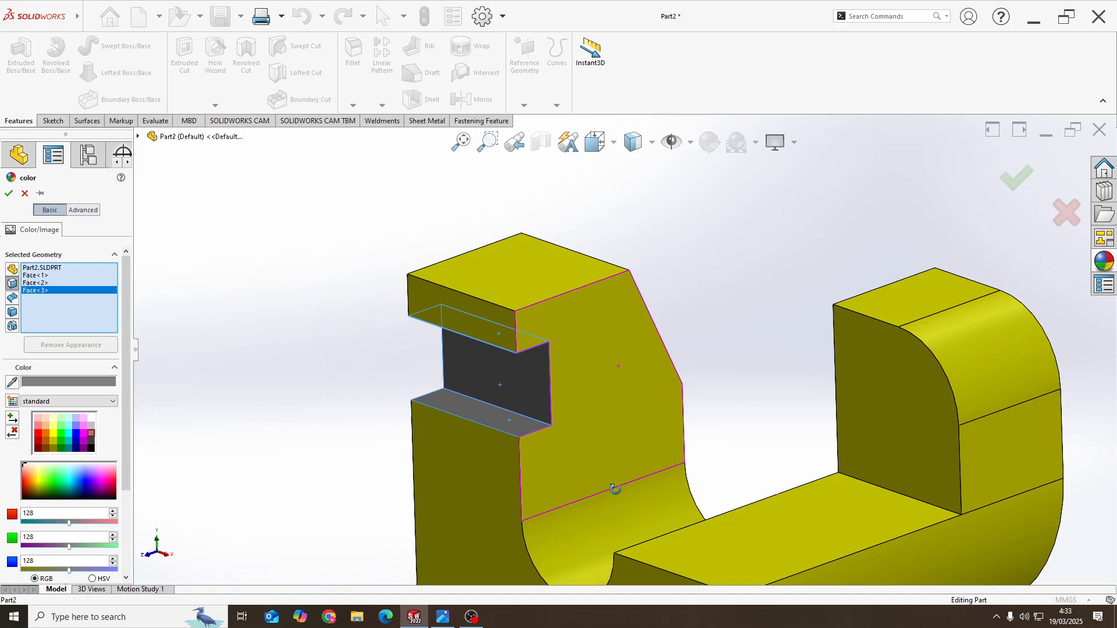
# Step: Add the U-slot surface, the base's top face, the rounded upright's front face and the tall upright's slot-side face to the gray selection
pyautogui.click(619, 526)
pyautogui.click(779, 526)
pyautogui.click(890, 401)
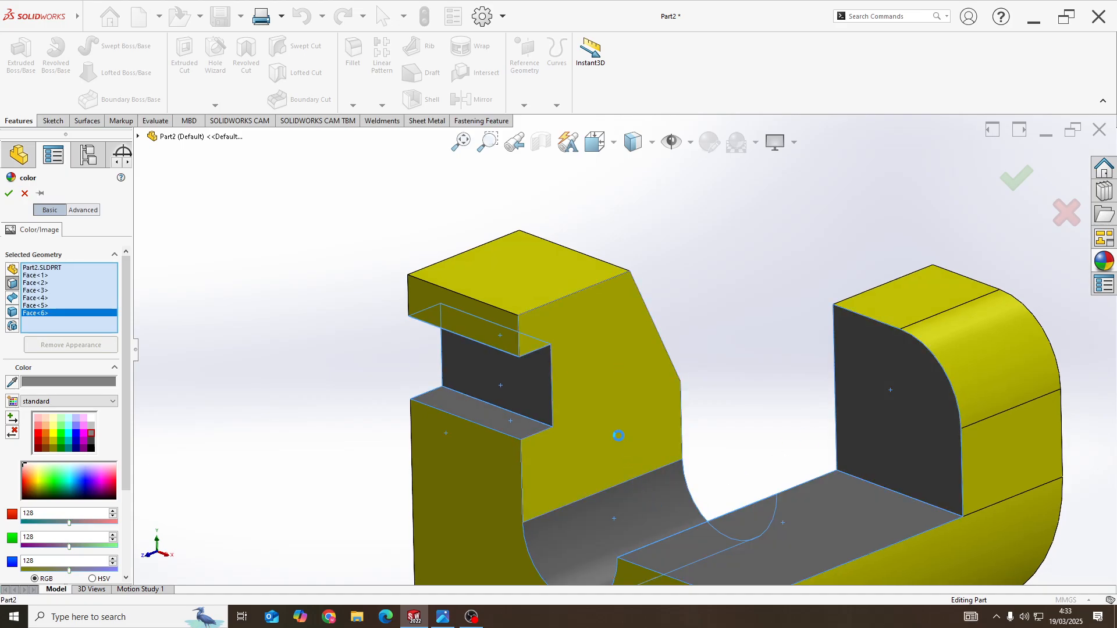
pyautogui.click(628, 461)
# Step: Add the tall upright's rear and sloped faces and the rounded upright's slot-side face, and apply the gray appearance
pyautogui.moveTo(627, 463); pyautogui.dragTo(847, 535, button='middle')
pyautogui.click(686, 506)
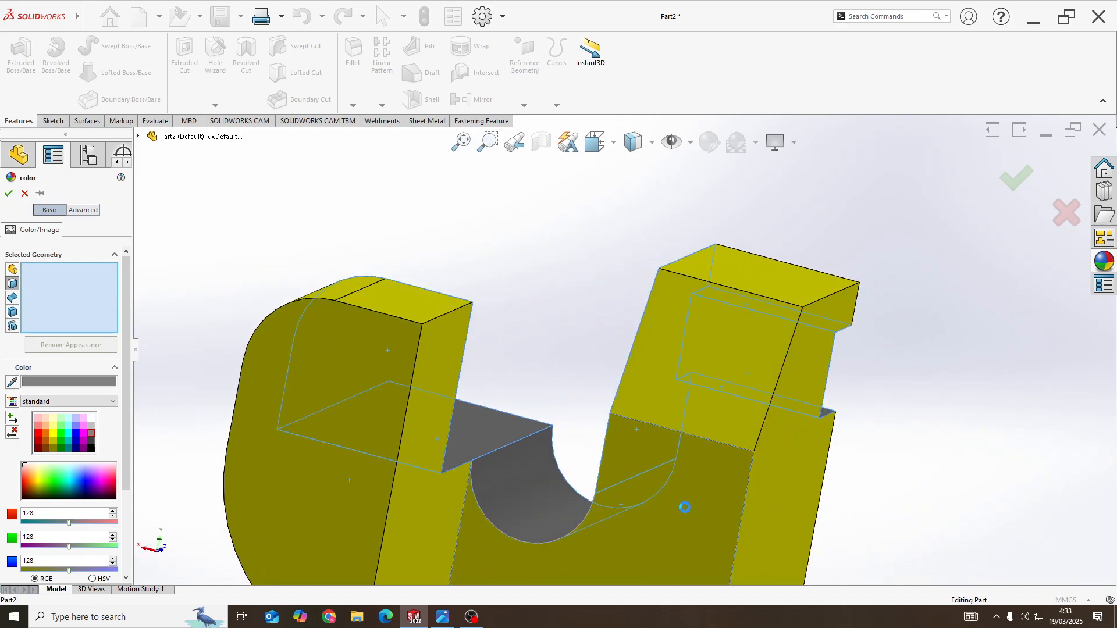
pyautogui.click(517, 506)
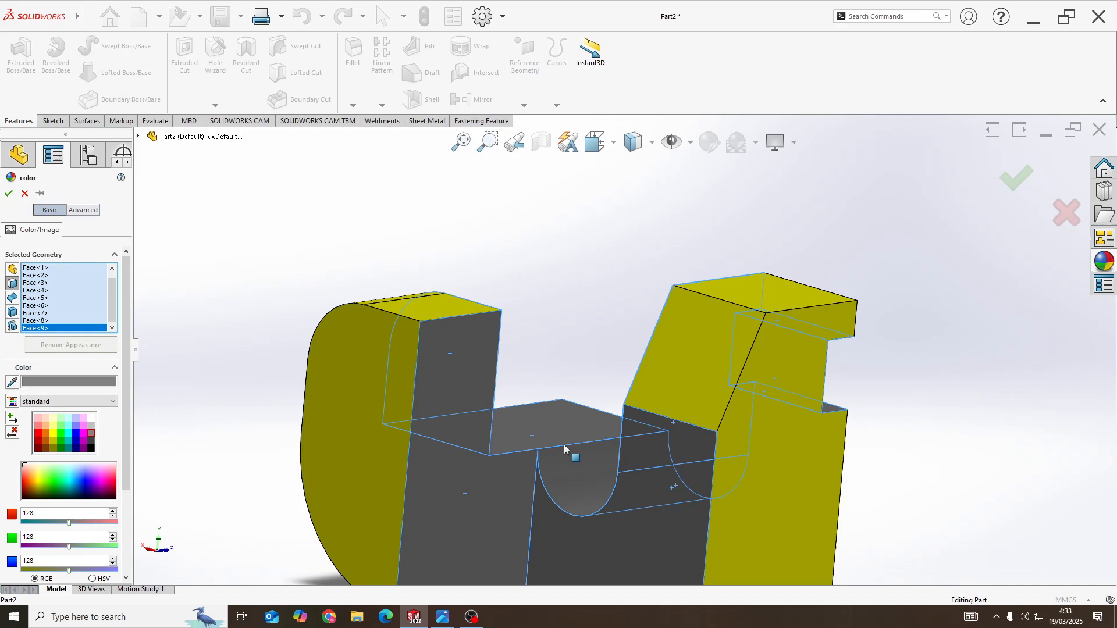
pyautogui.click(706, 375)
pyautogui.moveTo(699, 403); pyautogui.dragTo(300, 377, button='middle')
pyautogui.click(6, 193)
# Step: Show the bracket in the isometric view and compare it with the part drawing
pyautogui.press('space')
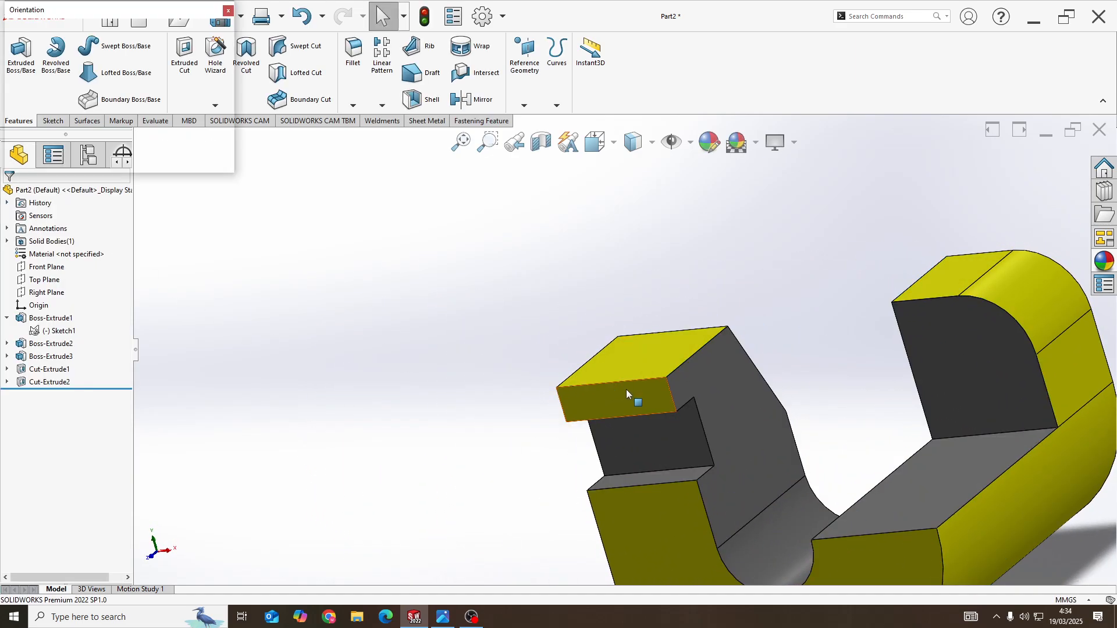
pyautogui.click(493, 366)
pyautogui.hotkey('alt', 'Tab')
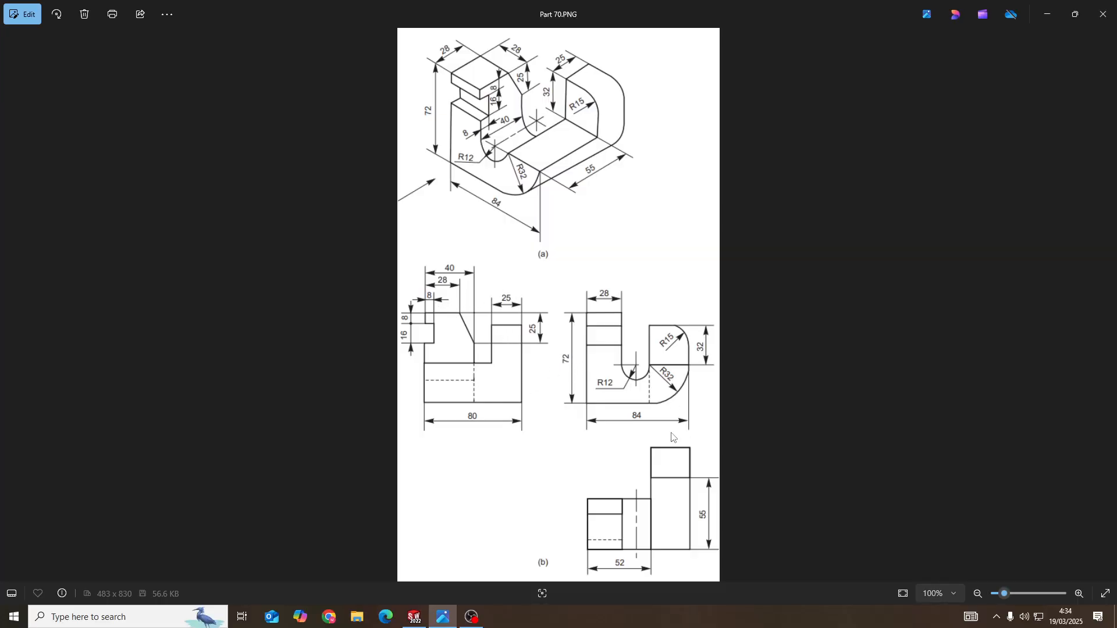
pyautogui.hotkey('alt', 'Tab')
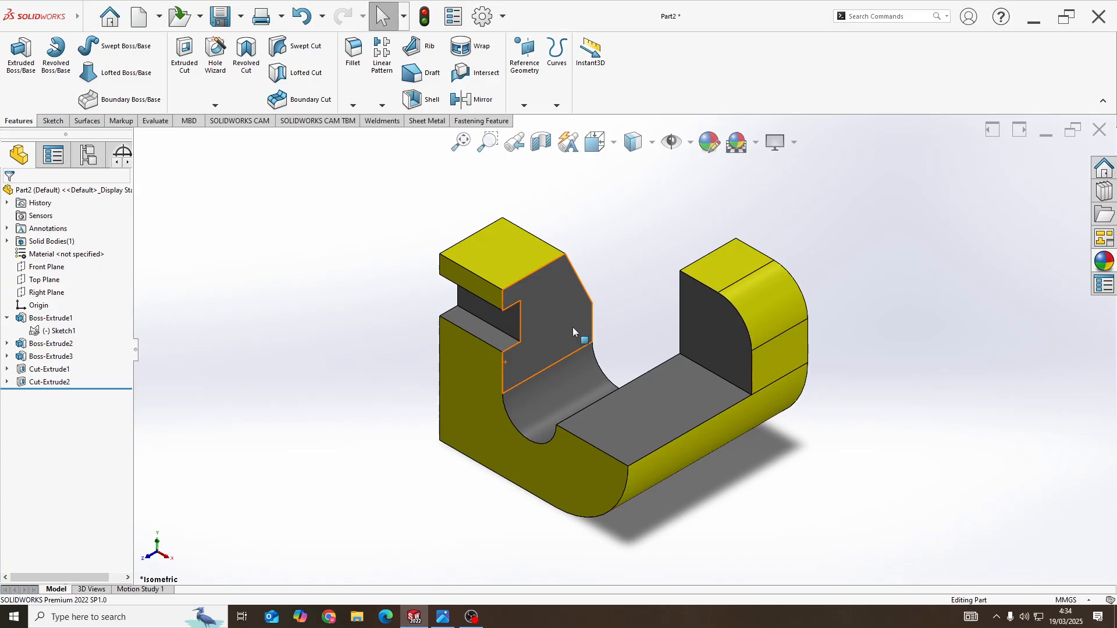
pyautogui.moveTo(613, 342); pyautogui.dragTo(456, 332, button='middle')
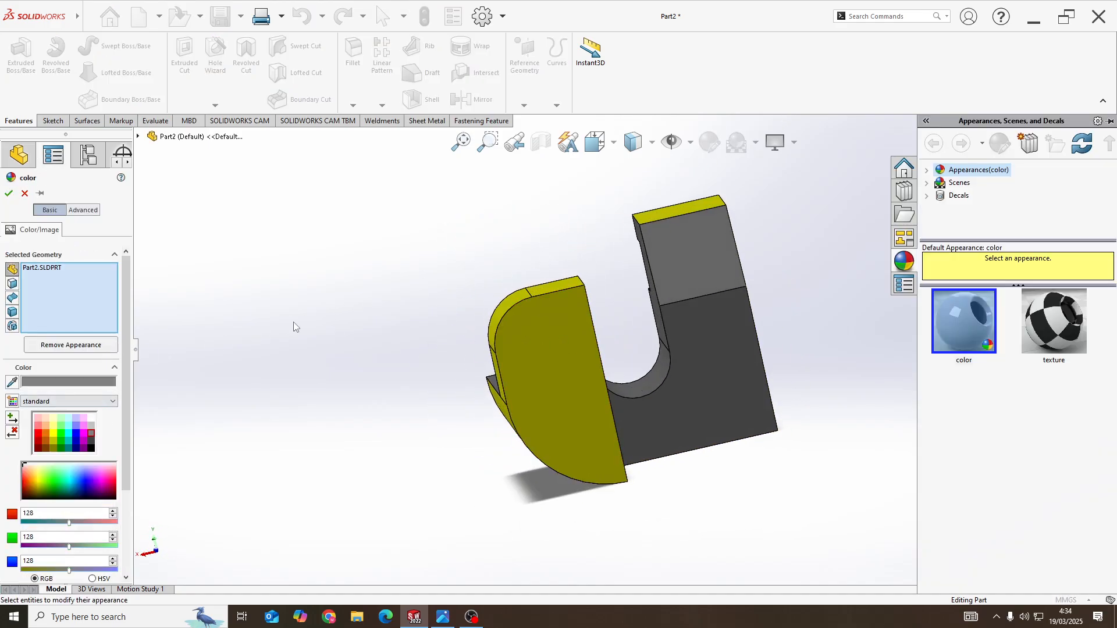
pyautogui.click(508, 379)
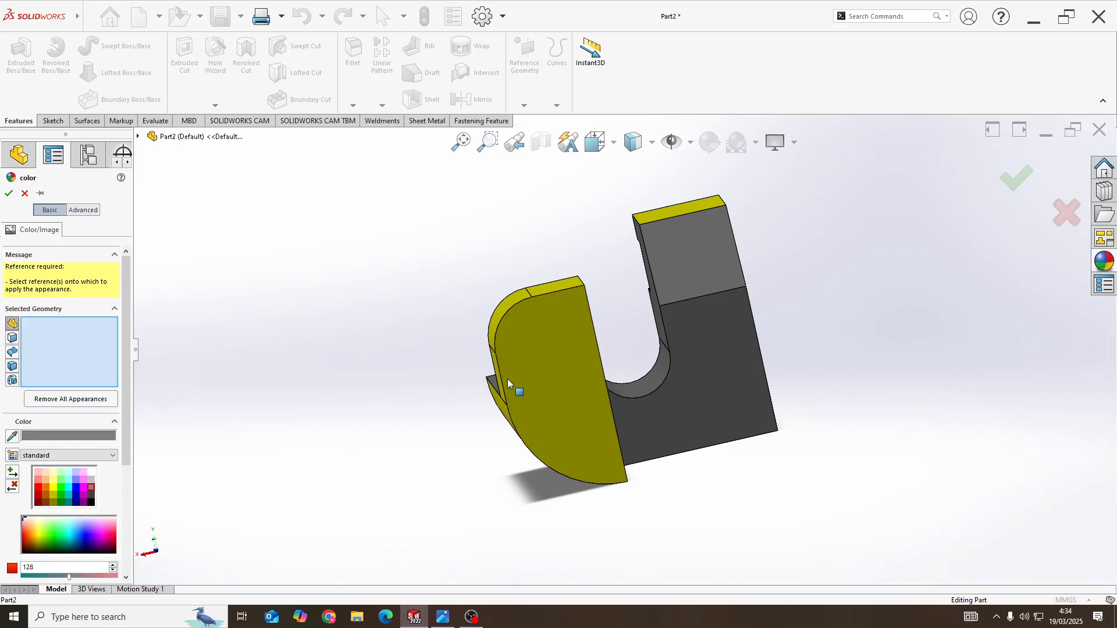
pyautogui.click(7, 194)
pyautogui.moveTo(495, 349); pyautogui.dragTo(577, 433, button='middle')
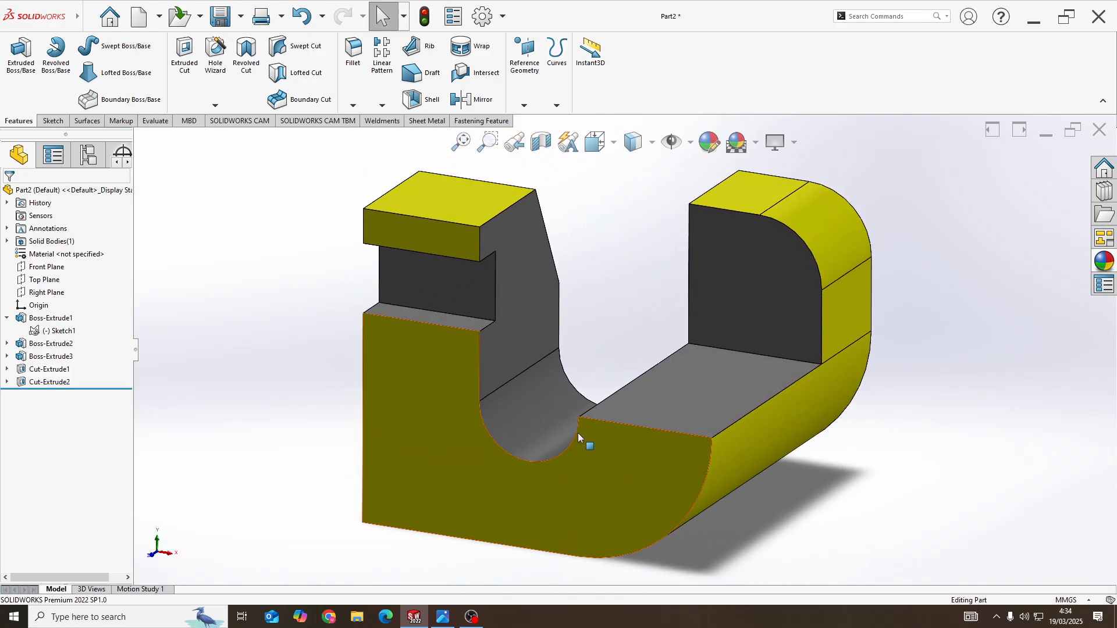
pyautogui.scroll(-2, 626, 355)
pyautogui.scroll(3, 624, 372)
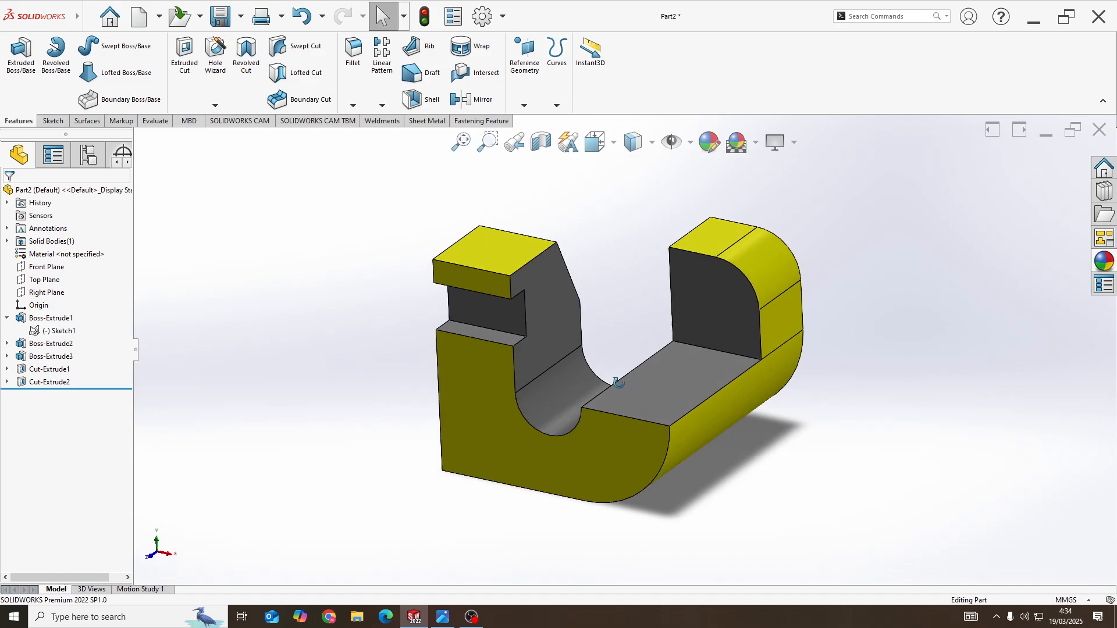